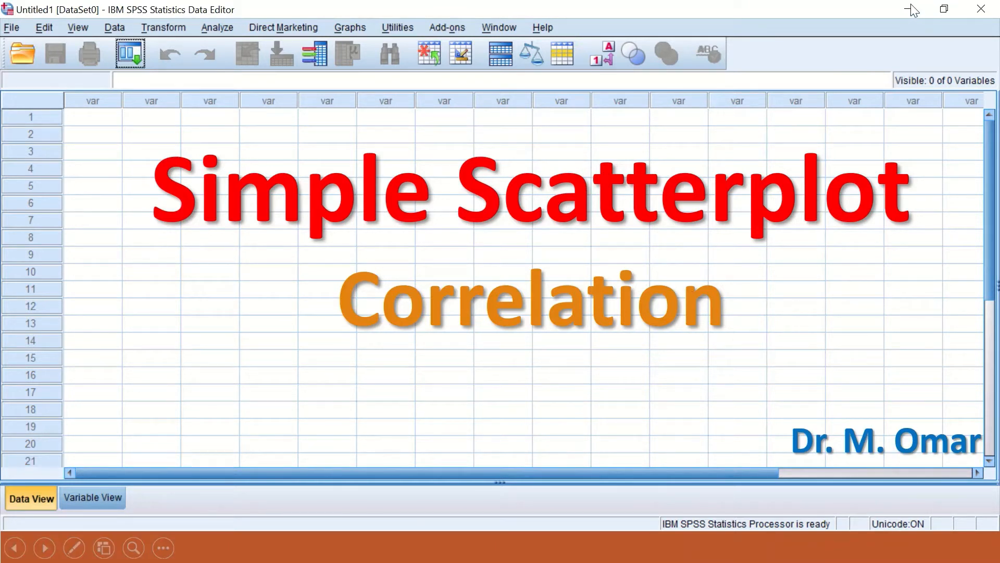
Switch to the Scatter plot.sav dataset in SPSS and start defining a Simple Scatter chart from the legacy dialogs
key("alt+Tab")
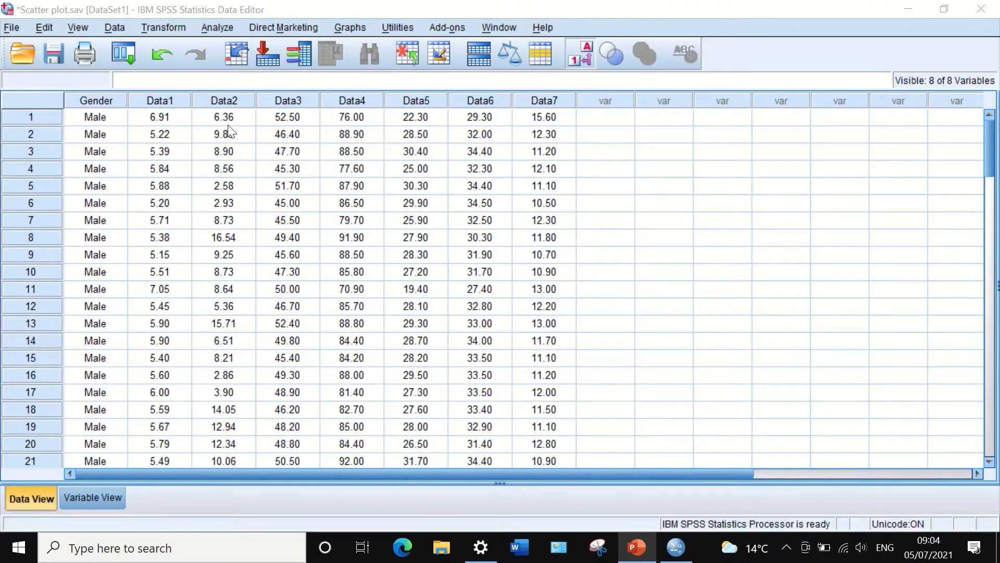
left_click(353, 24)
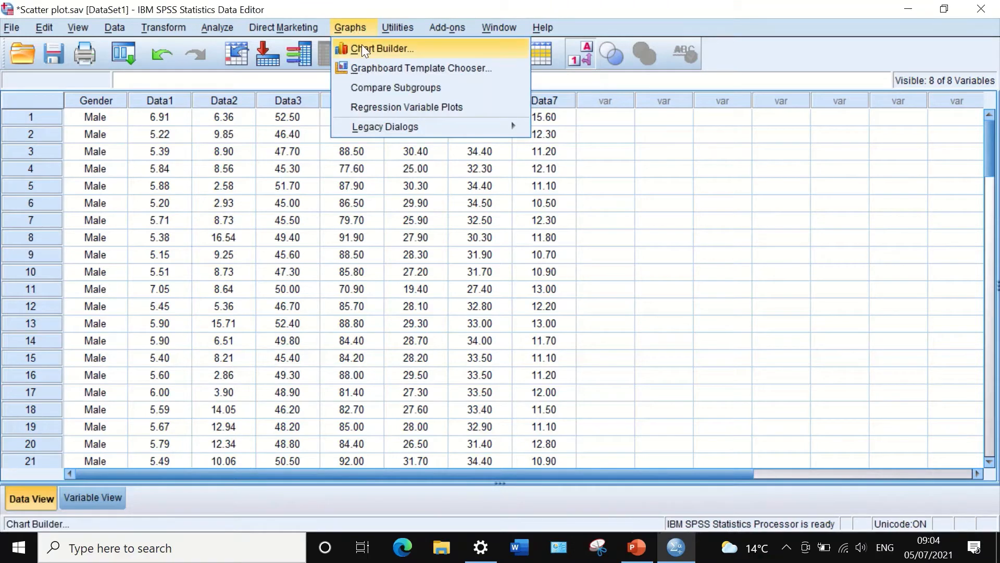
mouse_move(388, 132)
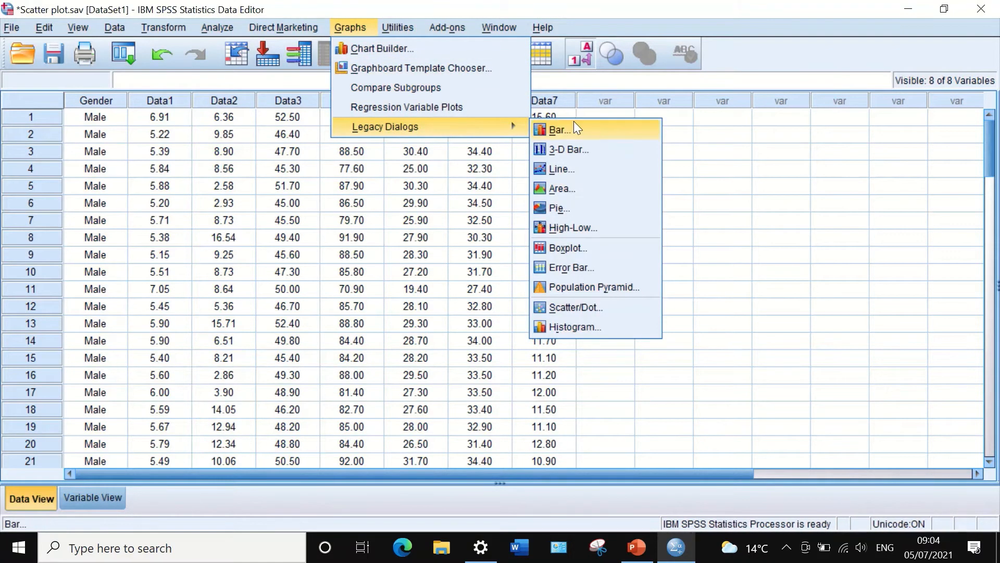
left_click(576, 308)
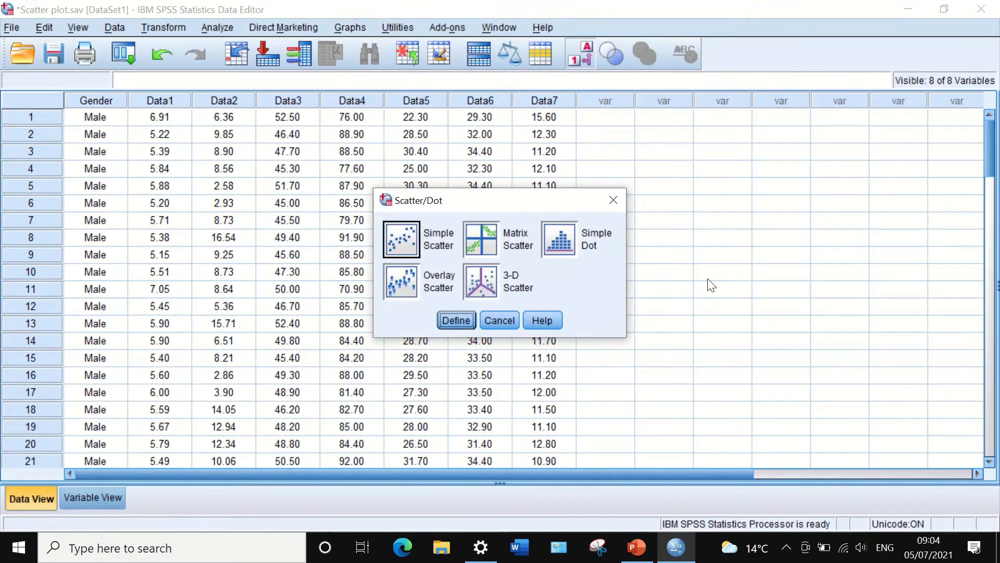
left_click(401, 238)
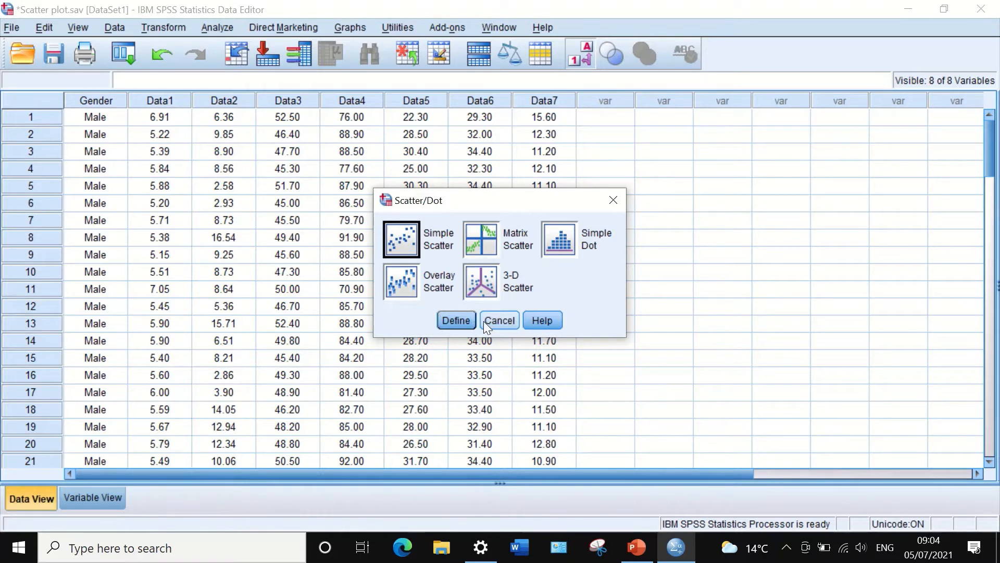
left_click(451, 324)
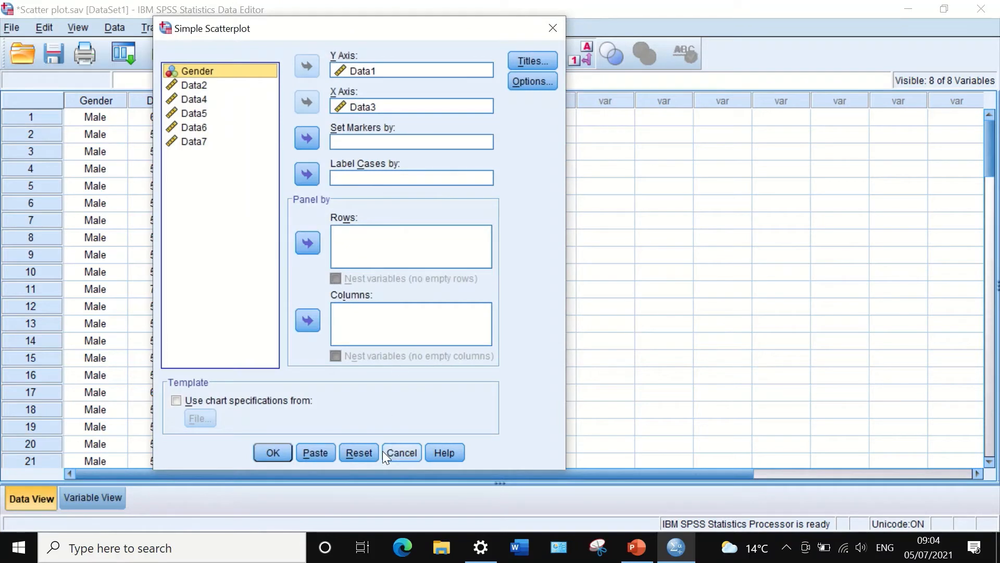
Reset the Simple Scatterplot settings, then assign Data1 to the Y axis and Data3 to the X axis
left_click(365, 448)
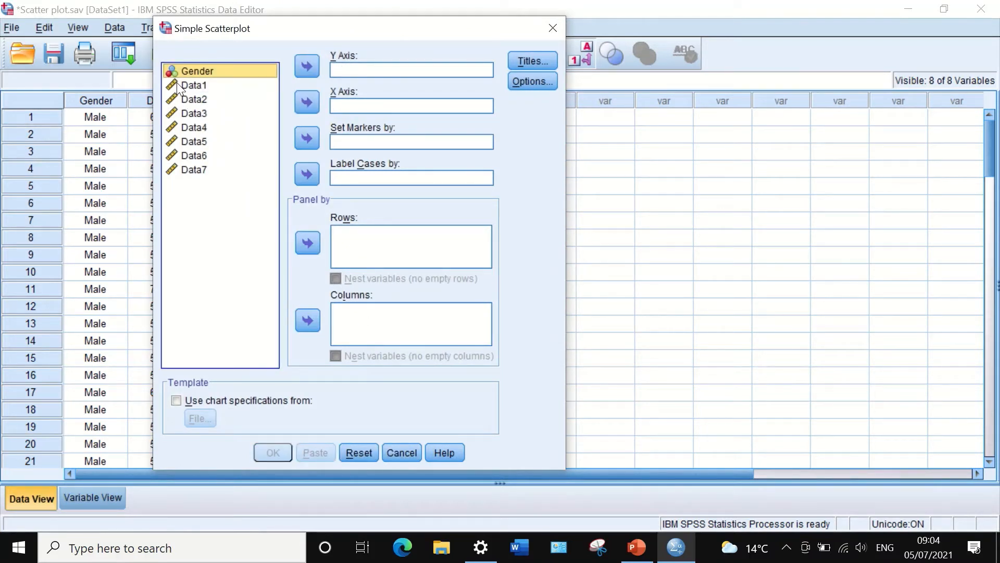
left_click_drag(176, 83, 338, 65)
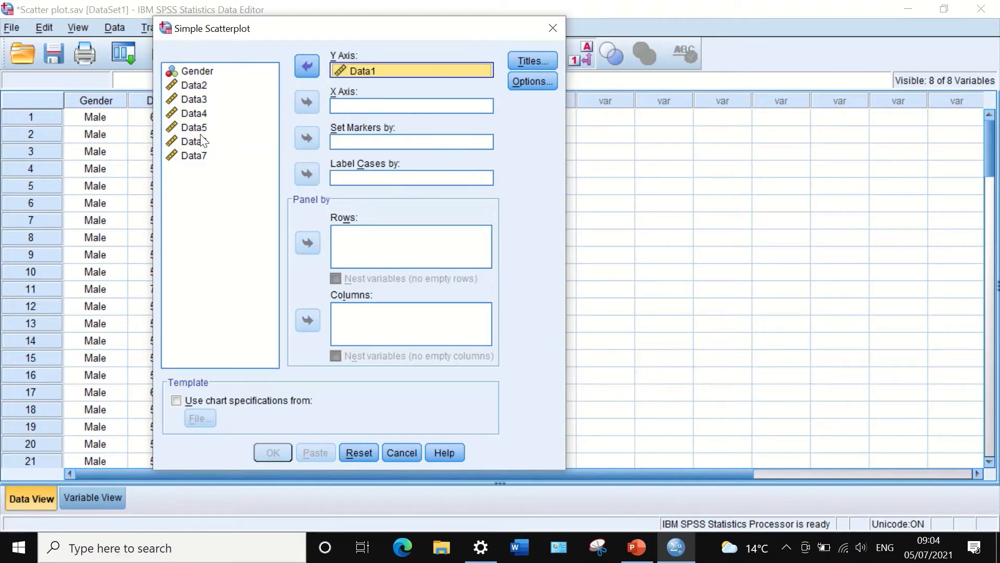
left_click_drag(188, 99, 330, 101)
left_click(307, 102)
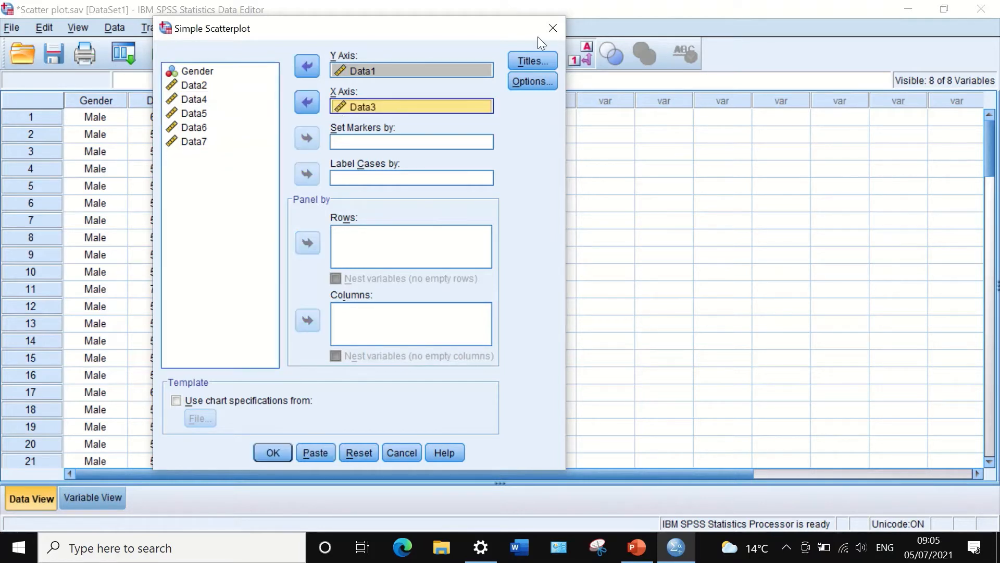
Look at the chart title options, leave them empty, and generate the scatterplot
left_click(533, 61)
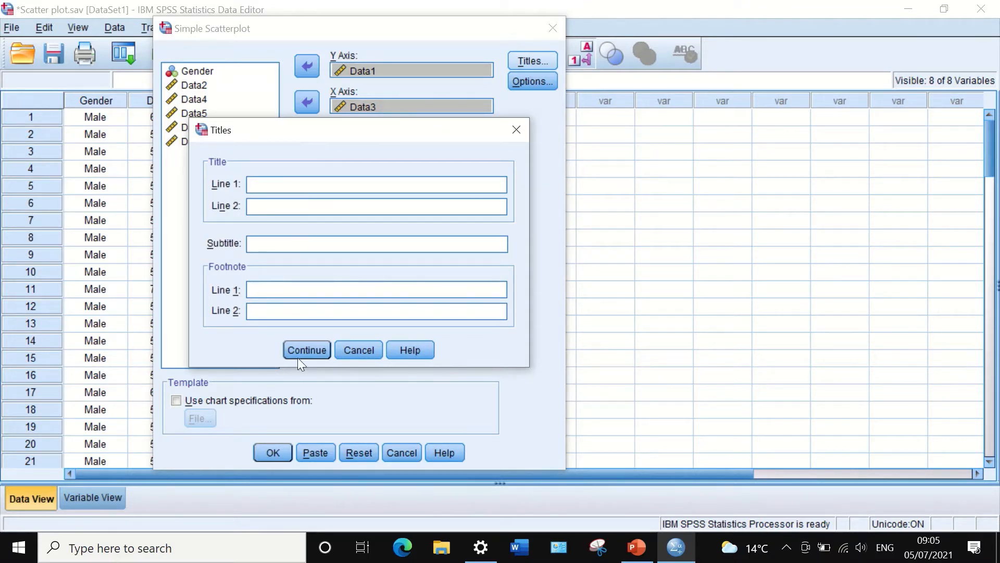
left_click(353, 349)
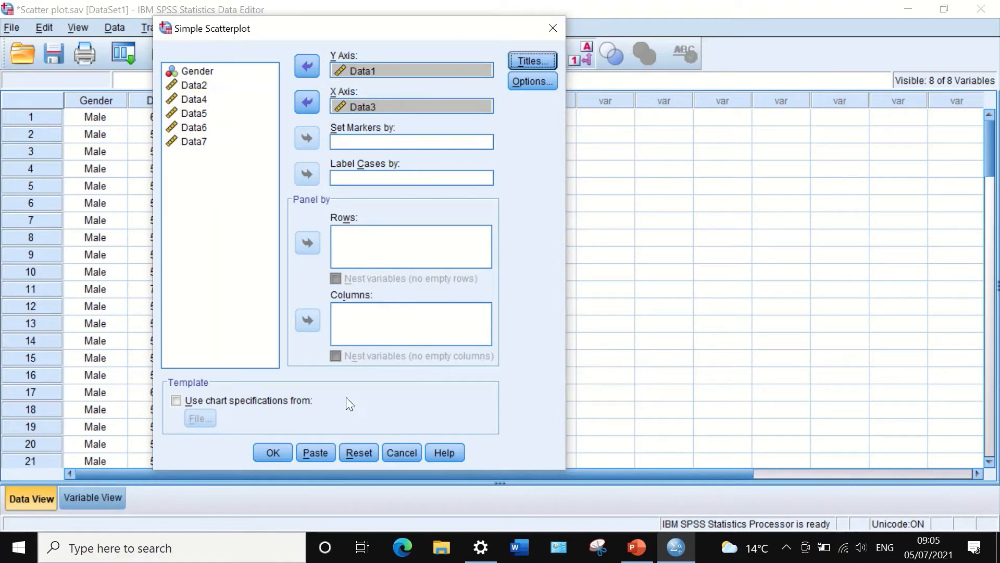
left_click(271, 452)
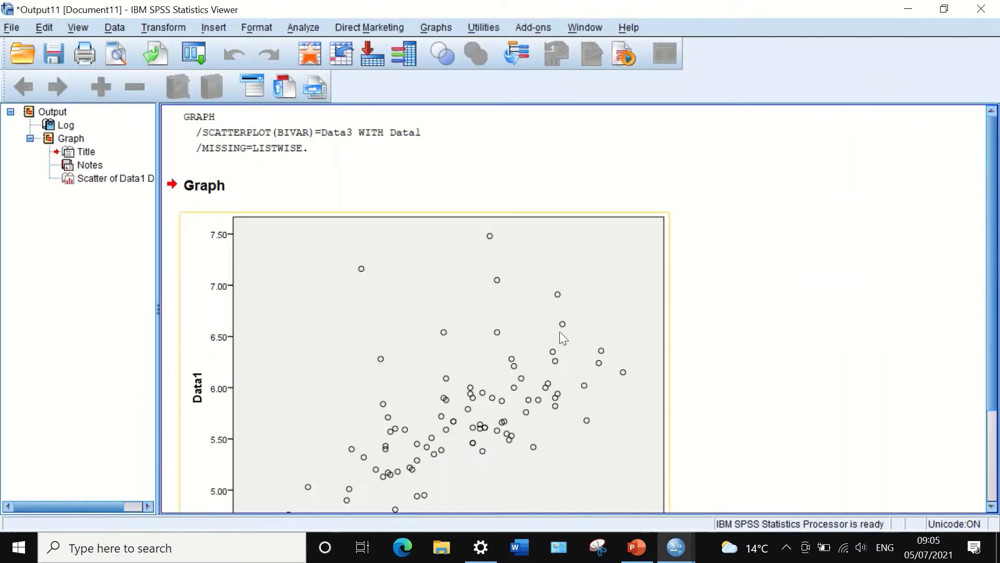
Open the Data1 versus Data3 scatterplot in the Chart Editor and add a linear fit line at total
scroll(569, 292, "down", 3)
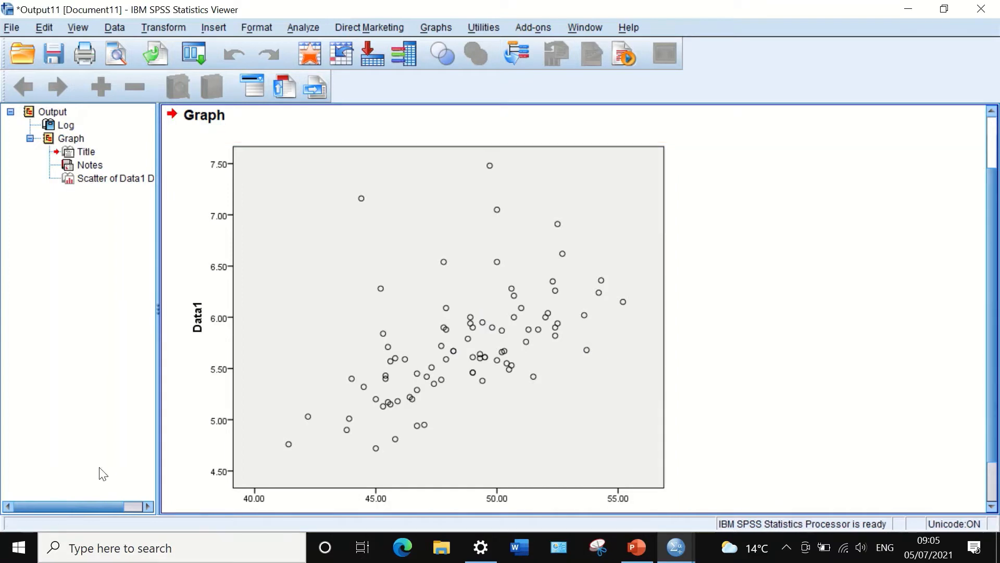
scroll(99, 471, "right", 1)
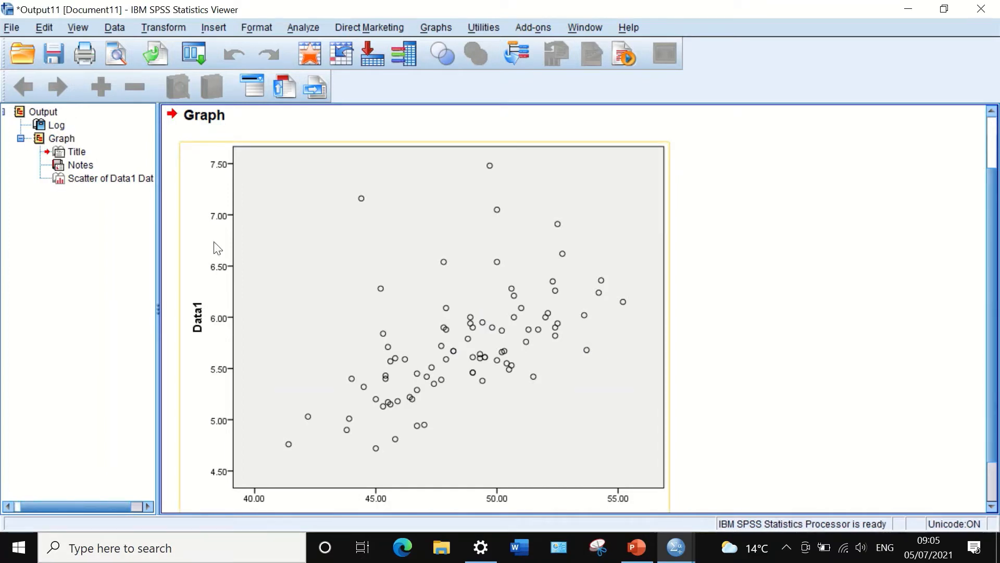
scroll(435, 405, "down", 1)
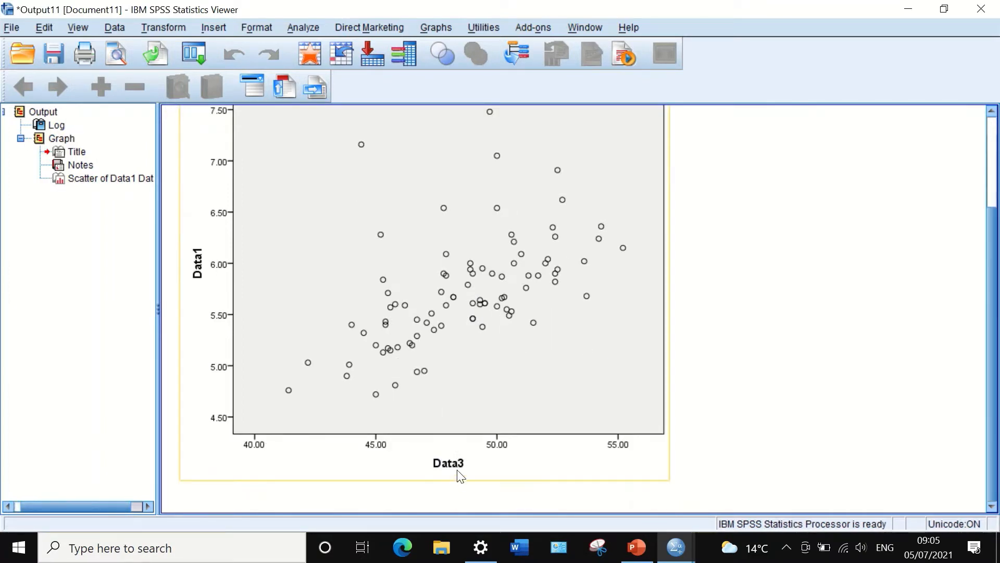
left_click(534, 474)
scroll(532, 475, "up", 1)
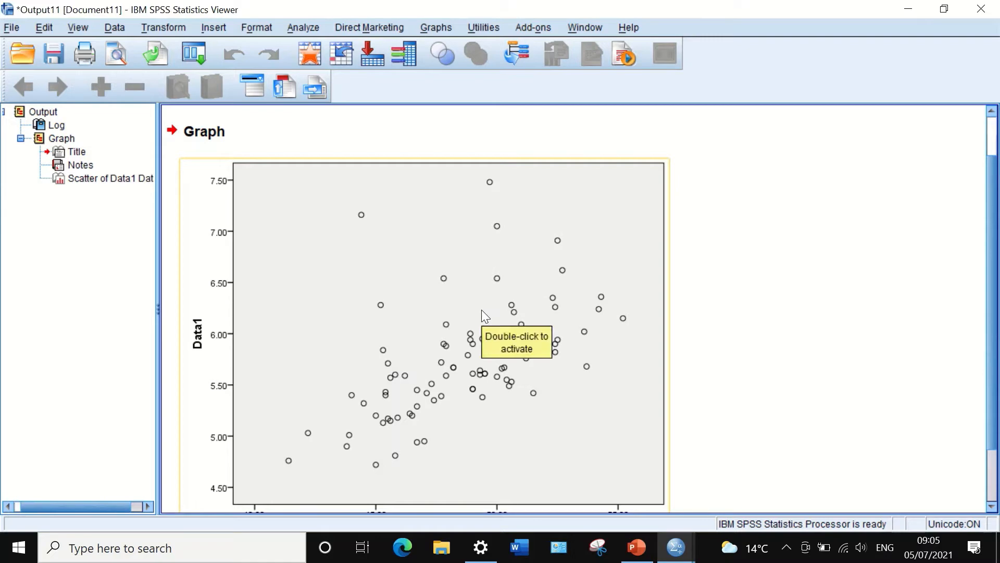
double_click(464, 309)
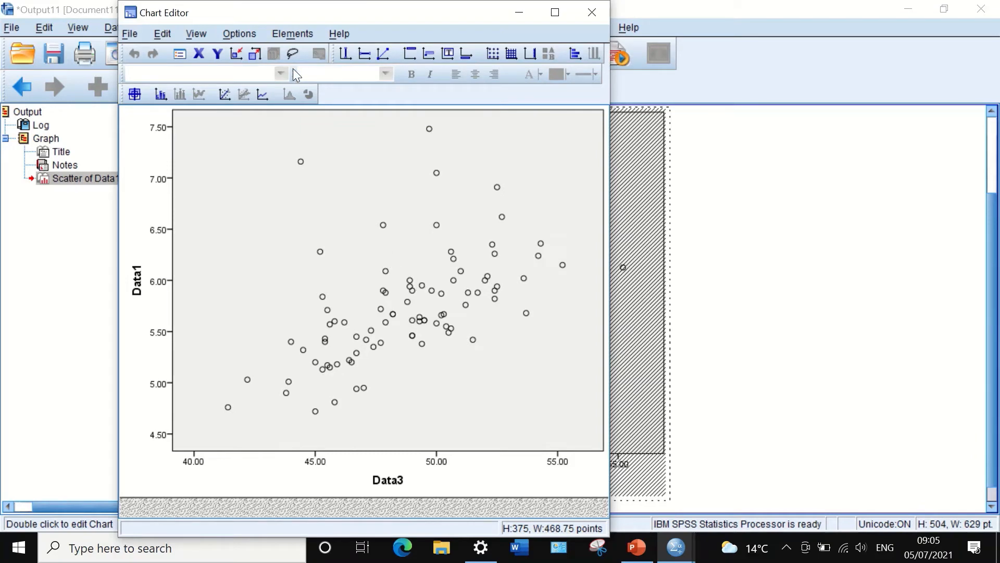
left_click(302, 29)
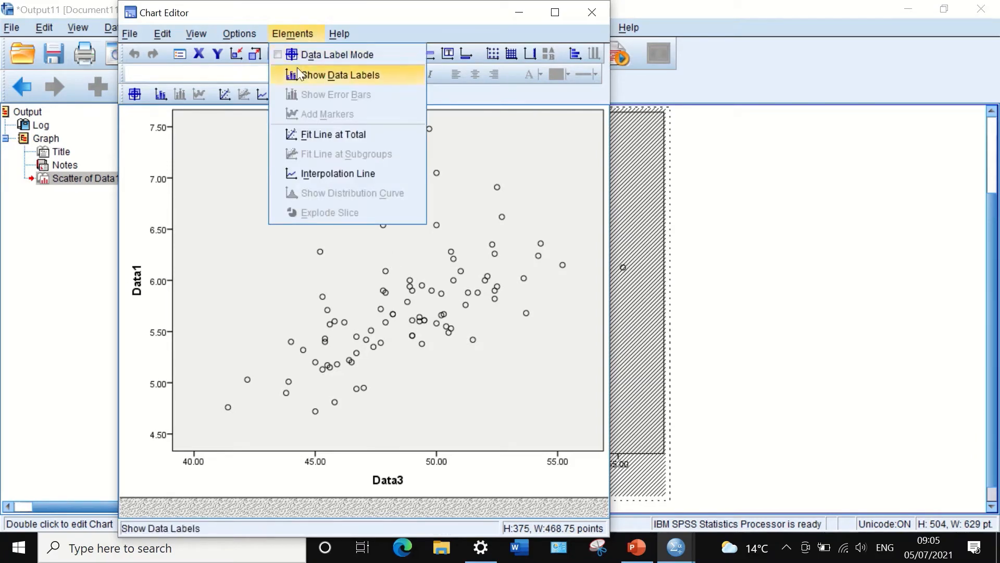
left_click(302, 136)
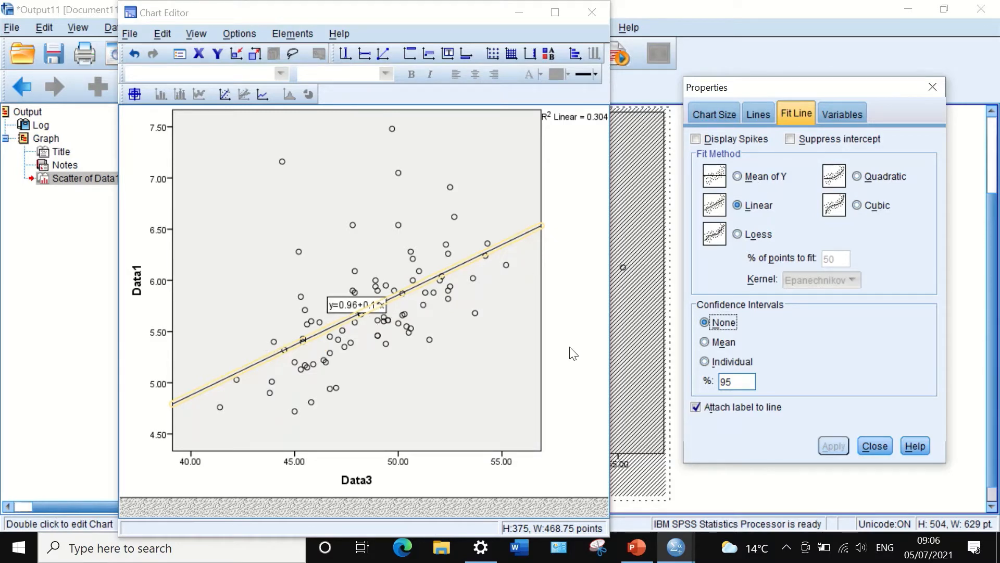
Remove the equation label attached to the fit line and close the fit line properties
left_click(696, 407)
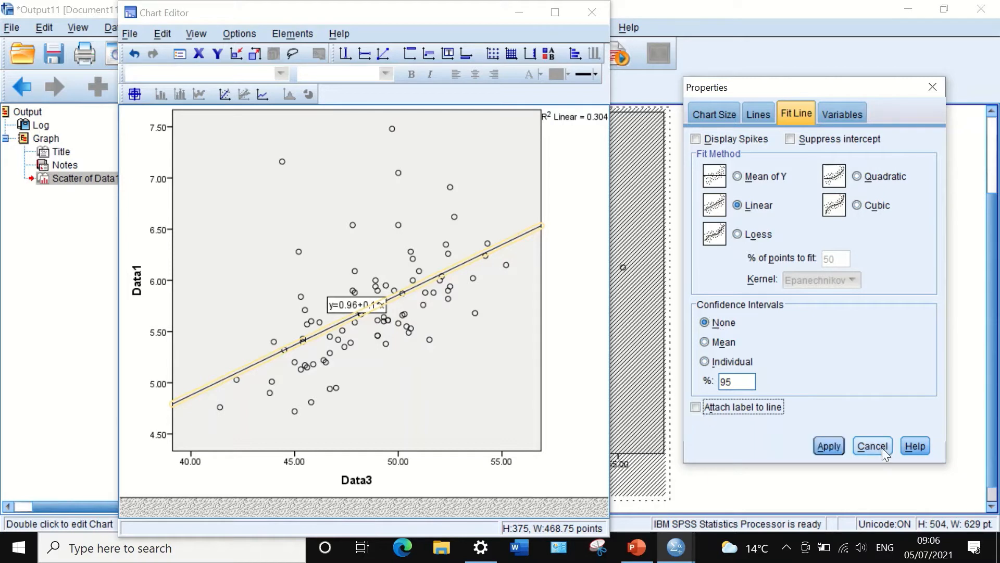
left_click(830, 445)
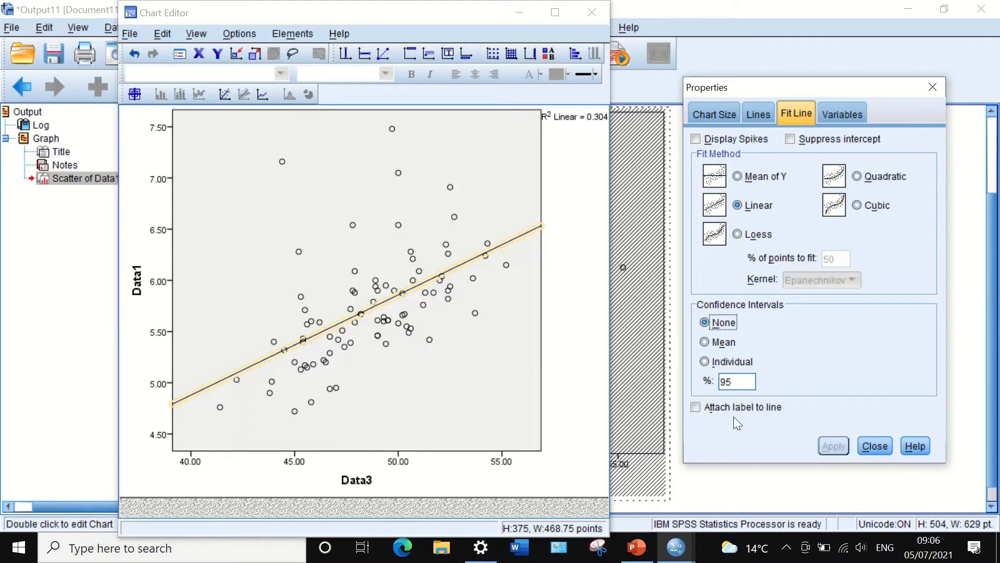
left_click(875, 445)
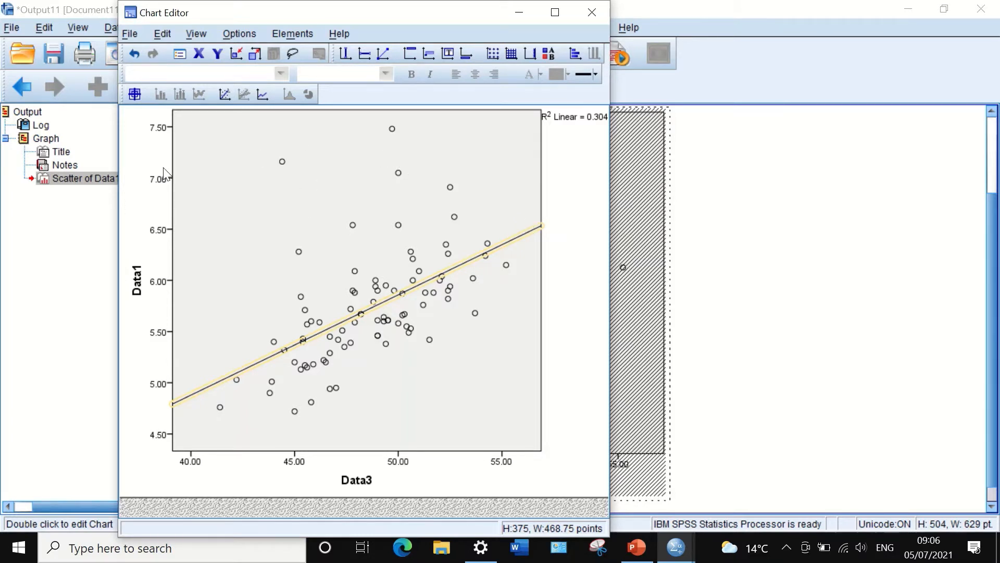
Change the plot area's background fill to white (255, 255, 255) and close its properties
double_click(261, 185)
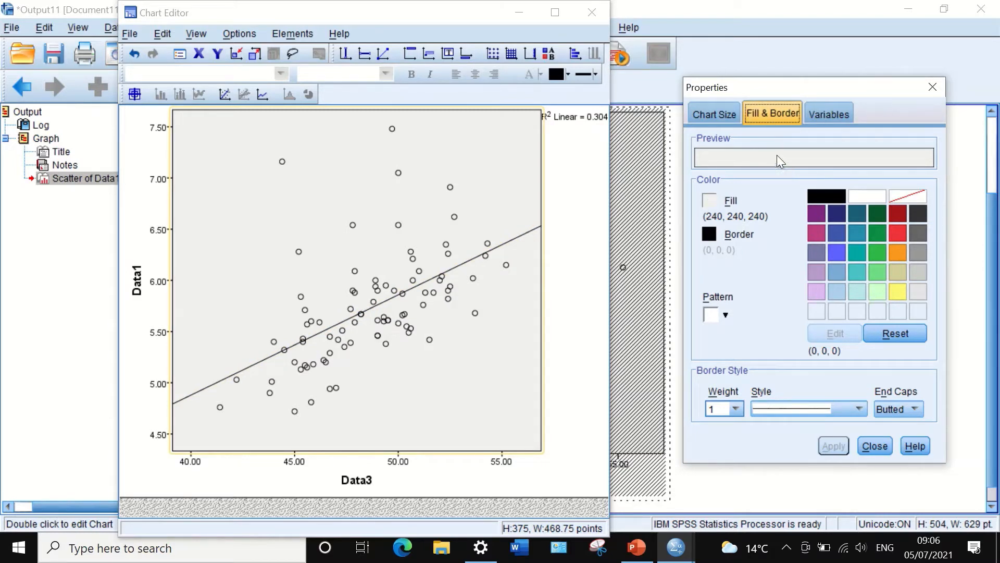
left_click(857, 196)
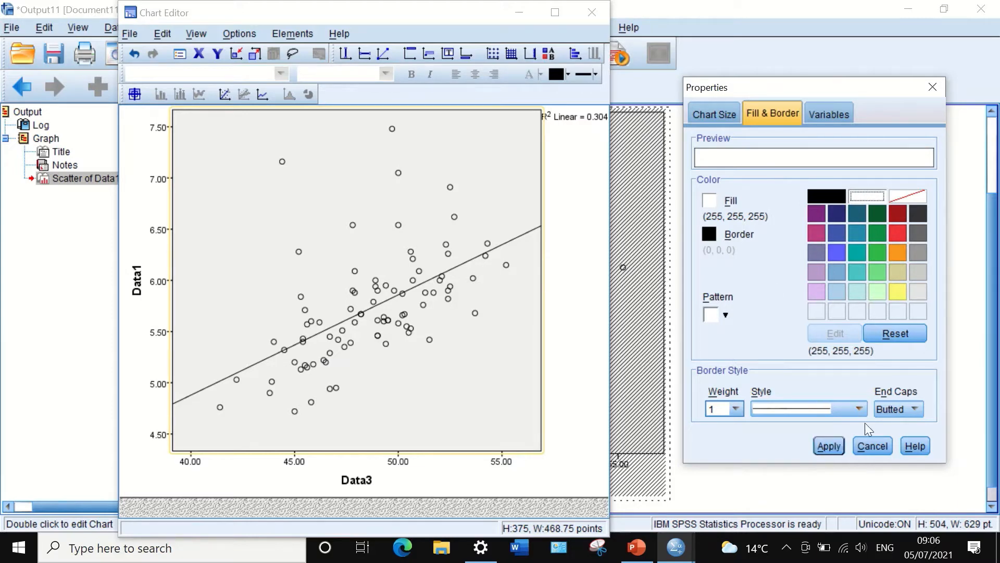
left_click(828, 447)
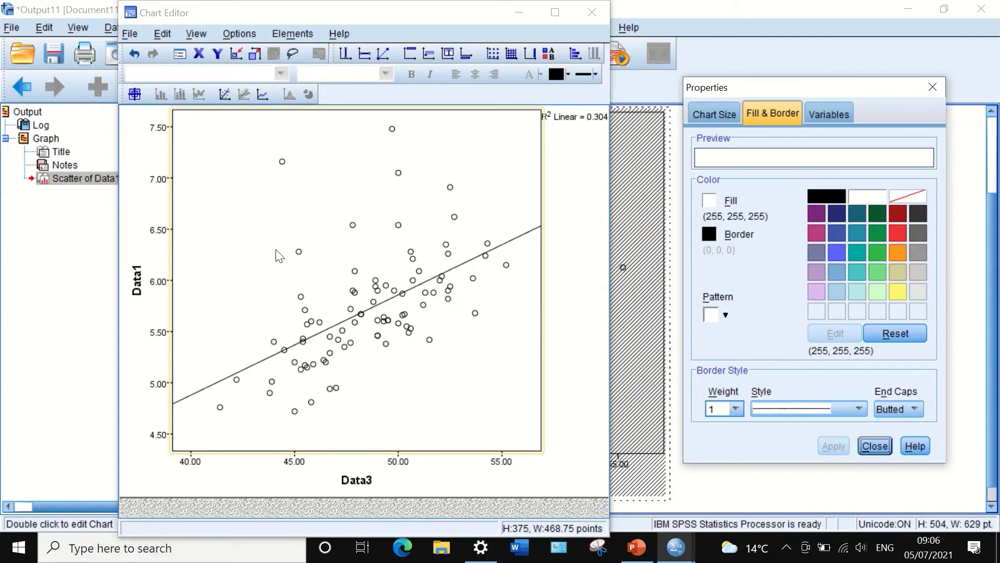
left_click(764, 408)
left_click(840, 445)
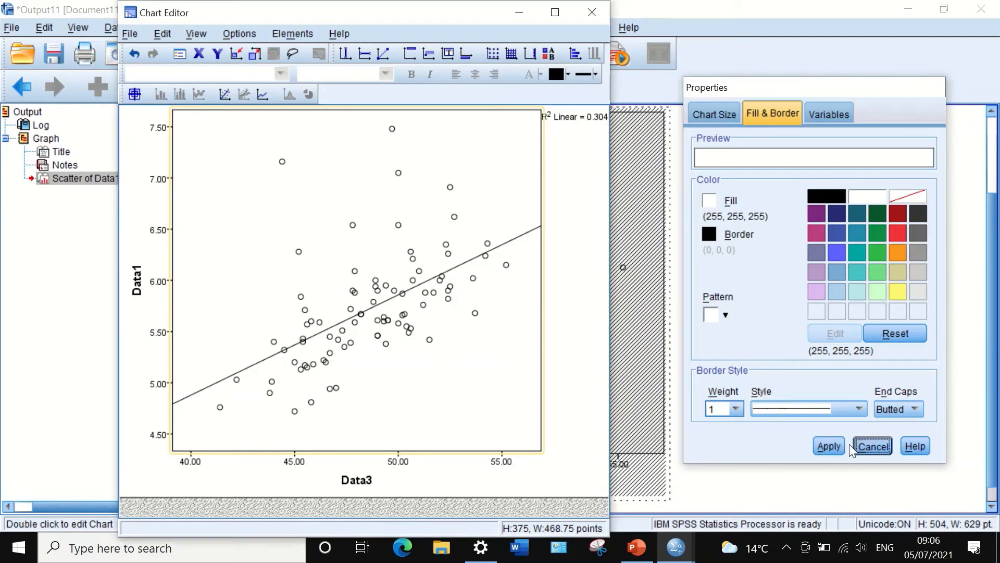
left_click(867, 445)
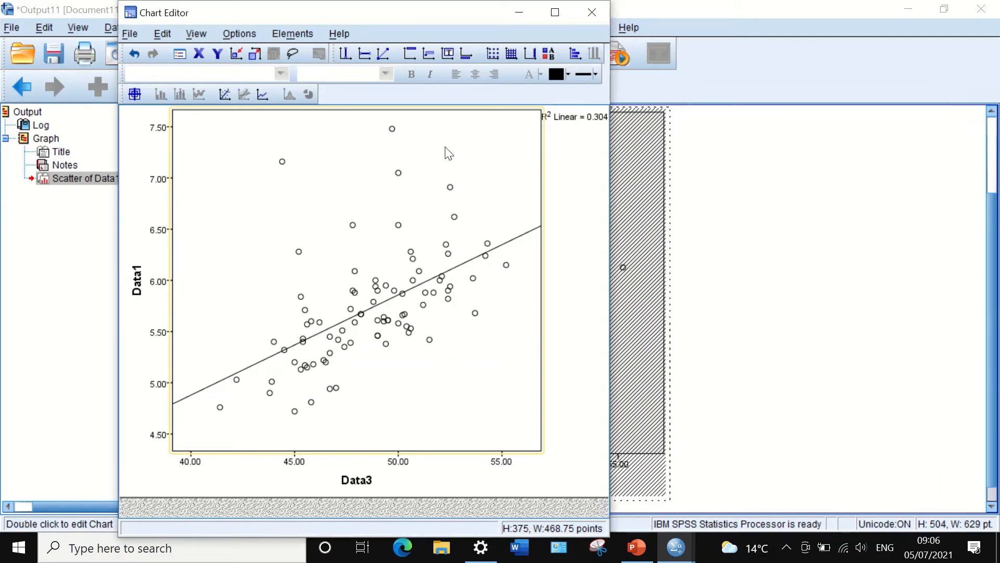
Delete the R² Linear label beside the plot and close the properties window
left_click(584, 122)
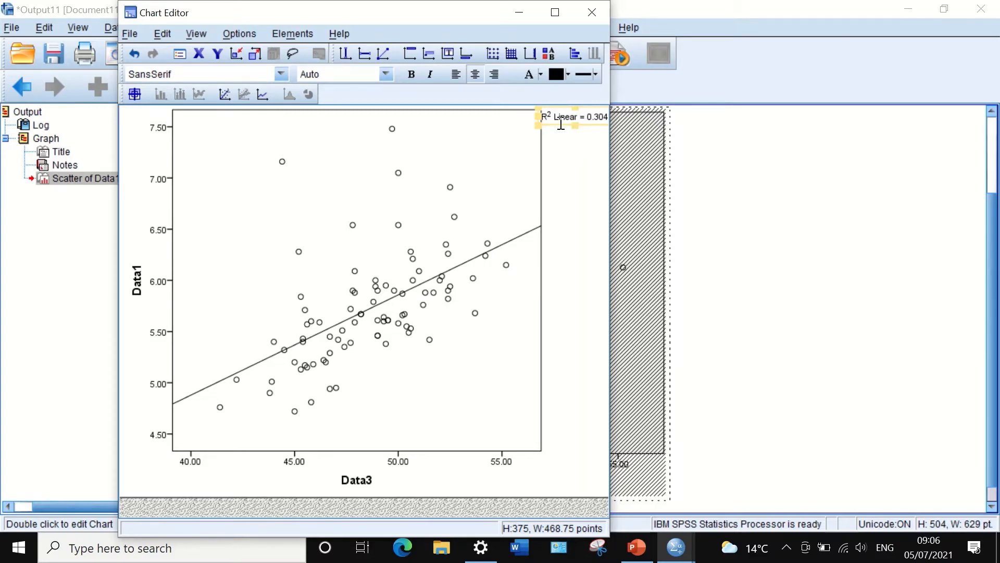
right_click(561, 122)
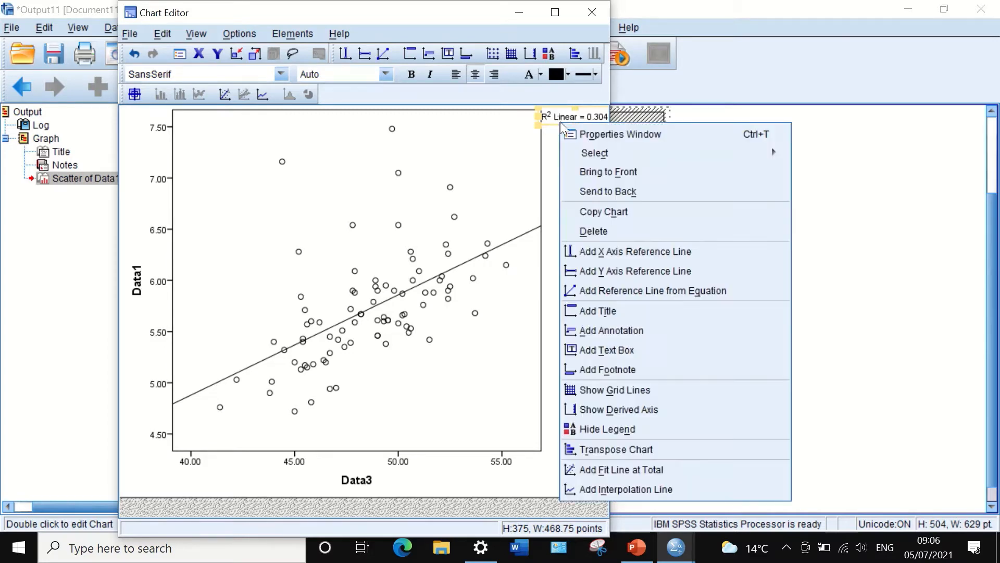
left_click(598, 227)
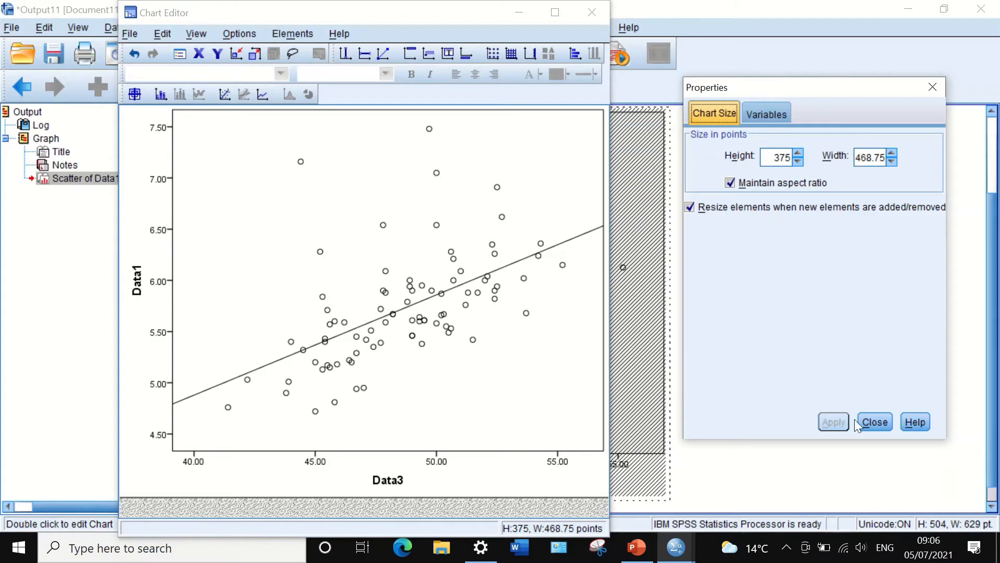
left_click(874, 422)
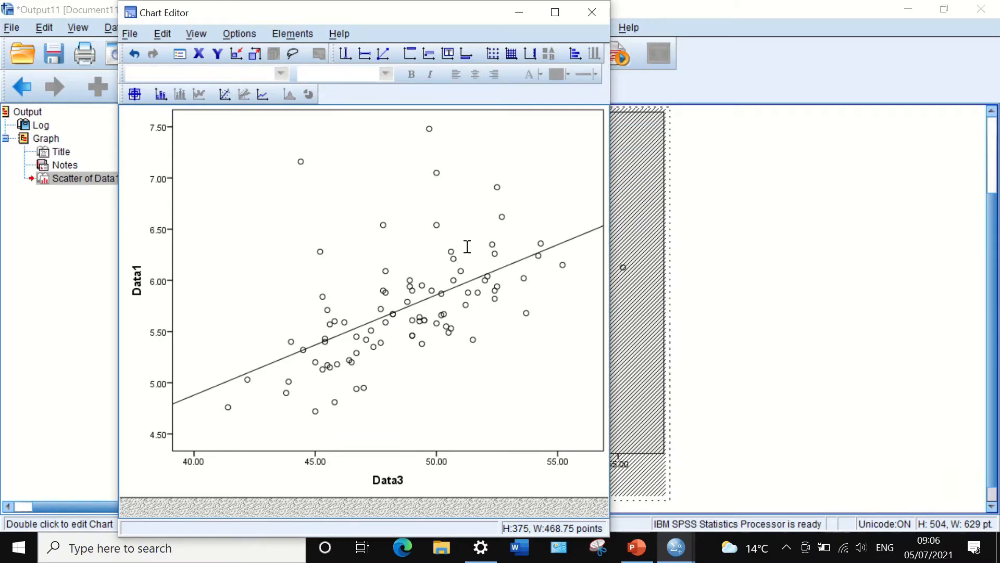
Format the scatterplot markers with size 3, border width 1.5 and a dark blue border (40, 42, 115), and close the Chart Editor
double_click(384, 226)
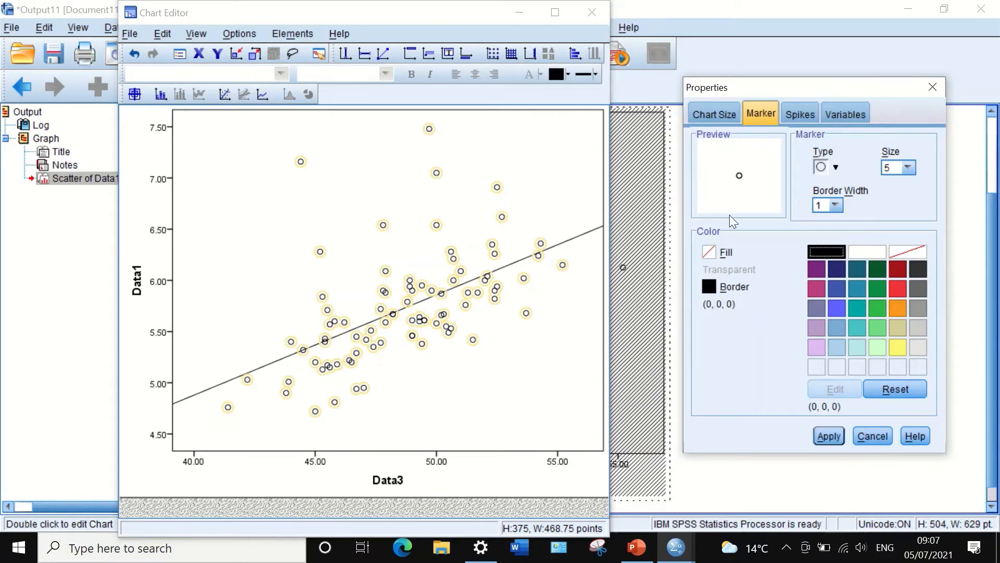
left_click(907, 167)
scroll(903, 195, "up", 2)
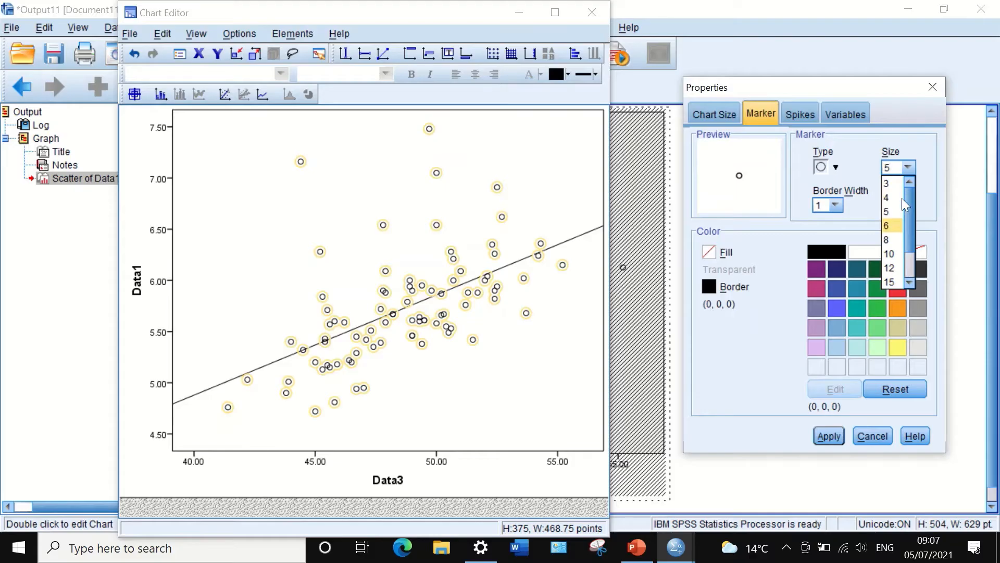
left_click(889, 184)
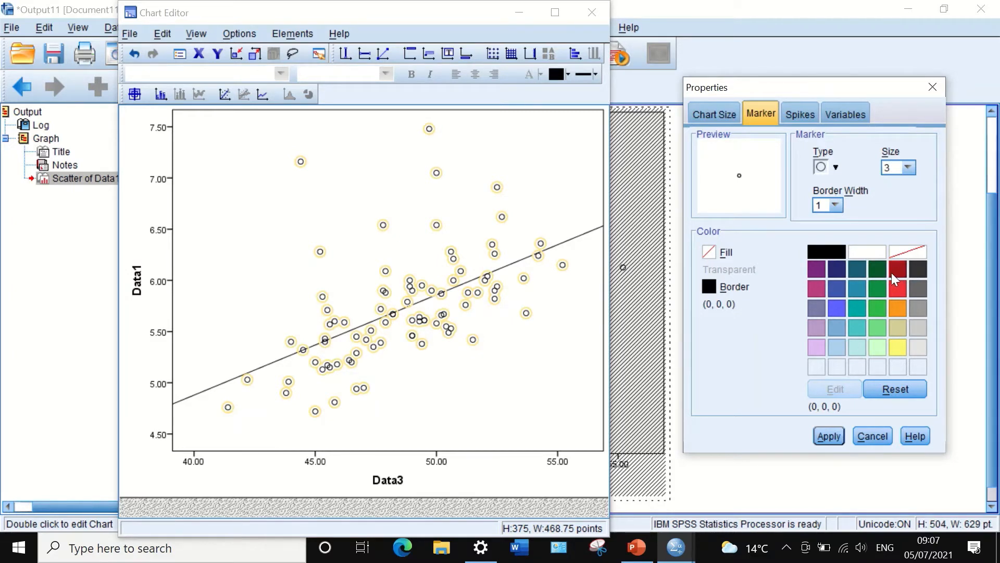
left_click(835, 270)
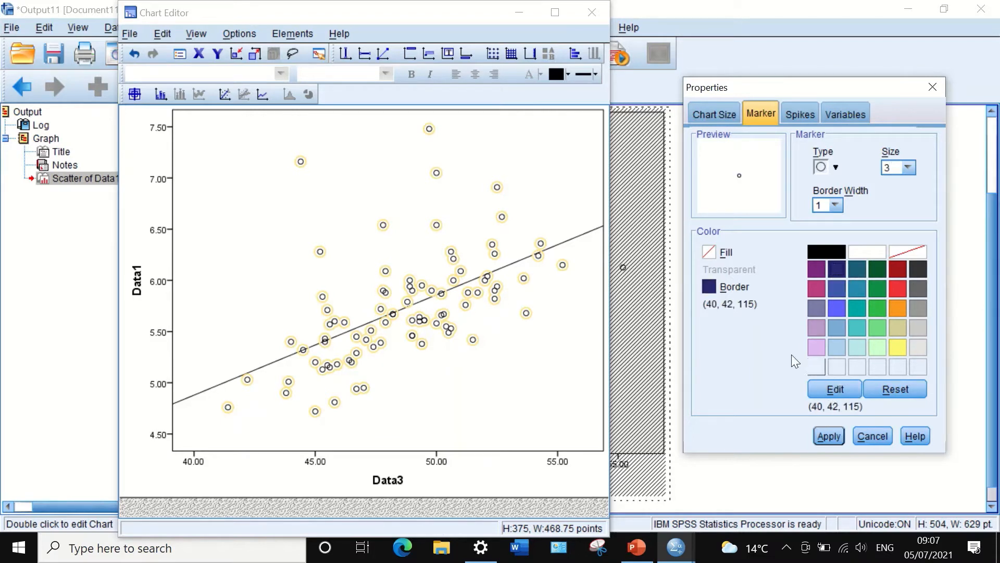
left_click(836, 206)
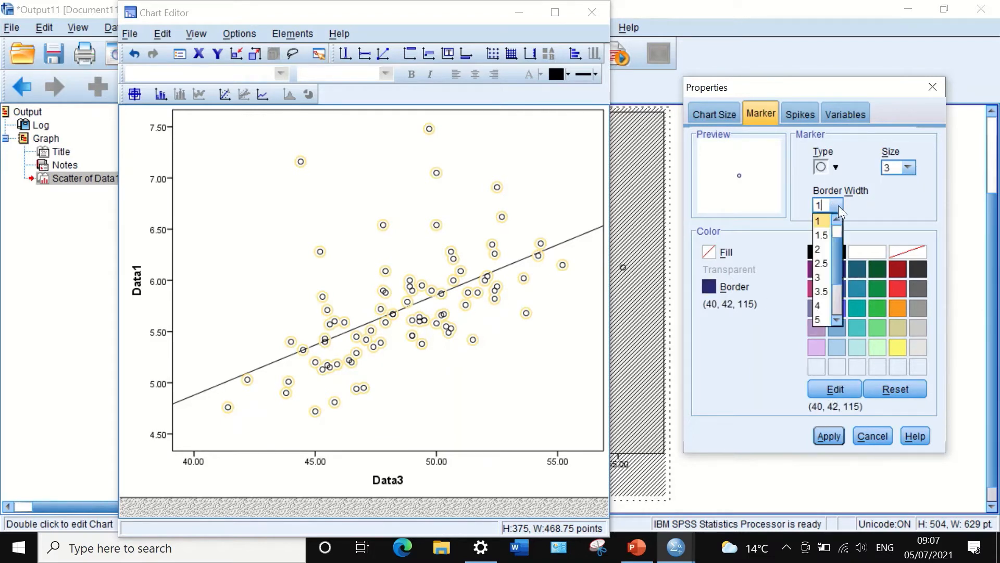
left_click(825, 234)
left_click(829, 434)
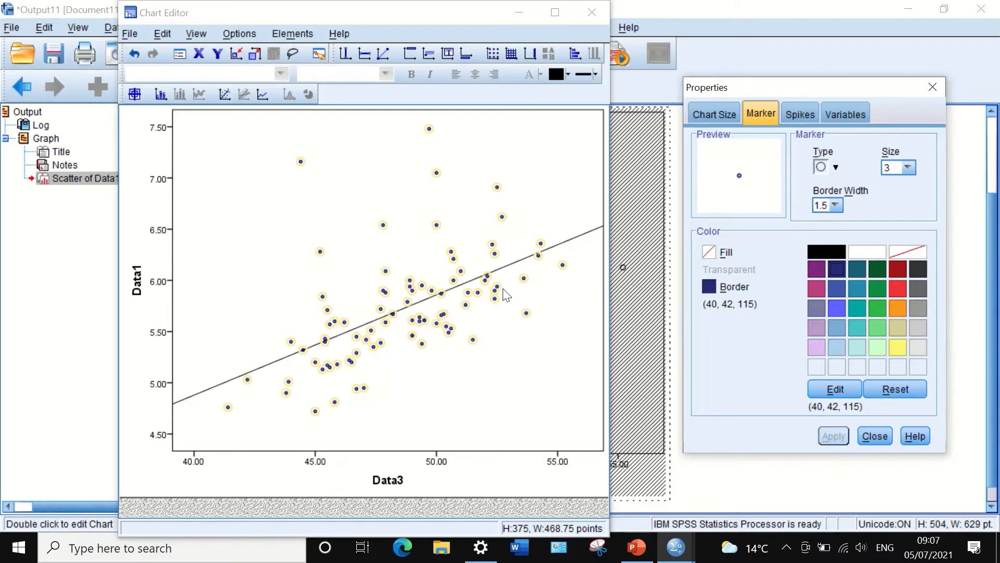
left_click(865, 436)
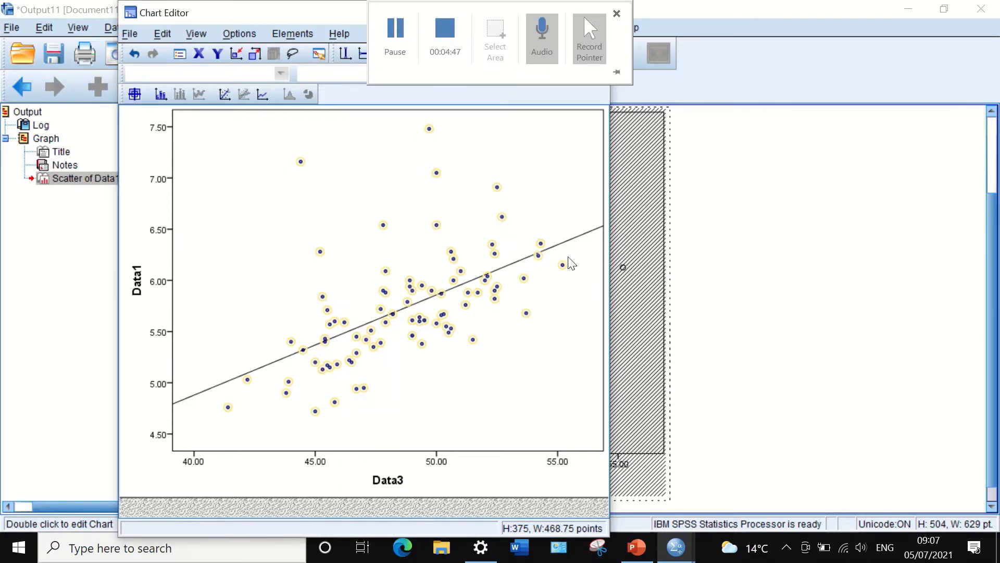
left_click(599, 8)
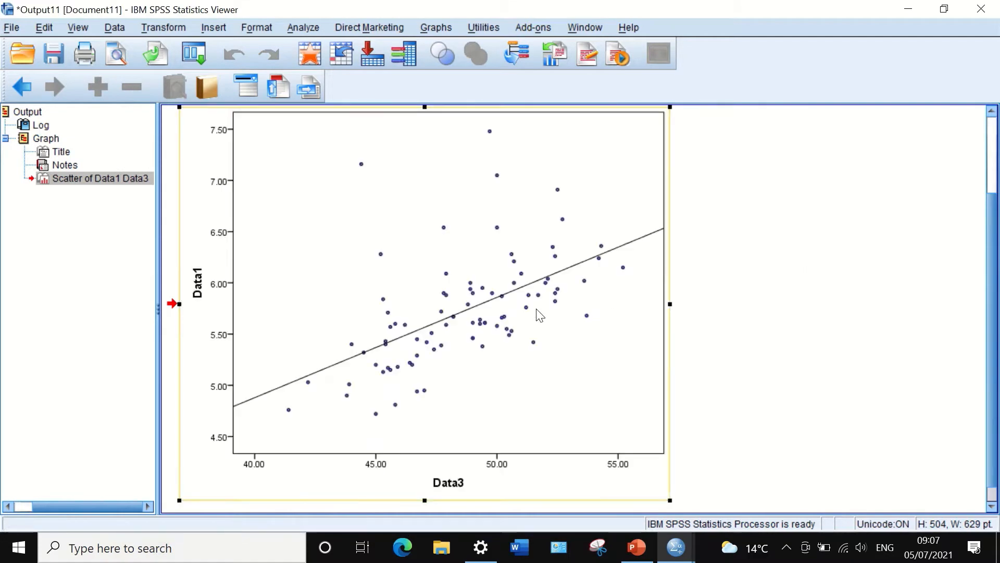
Reopen the scatterplot for editing and review the markers' spikes, variables and chart size properties
left_click(455, 248)
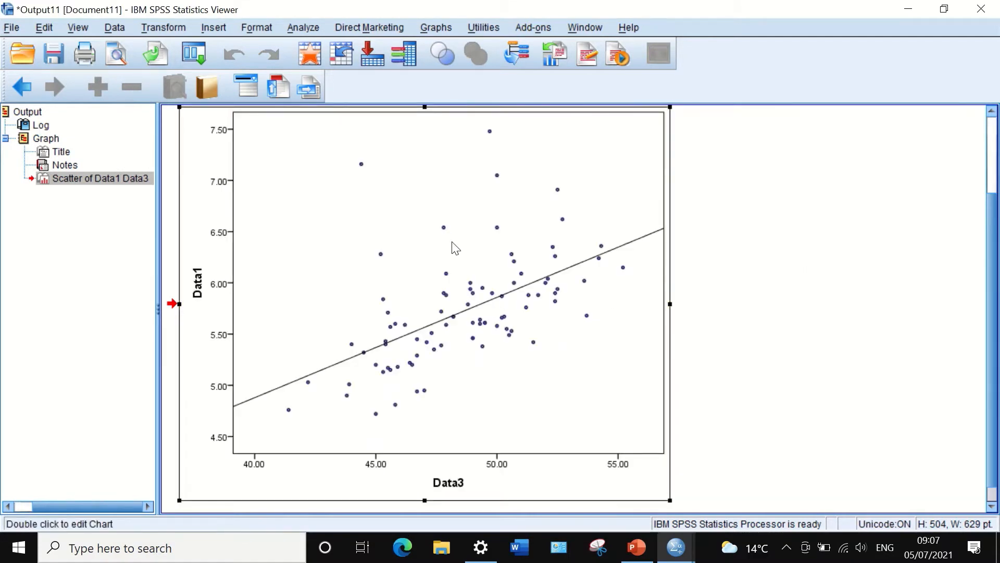
double_click(441, 230)
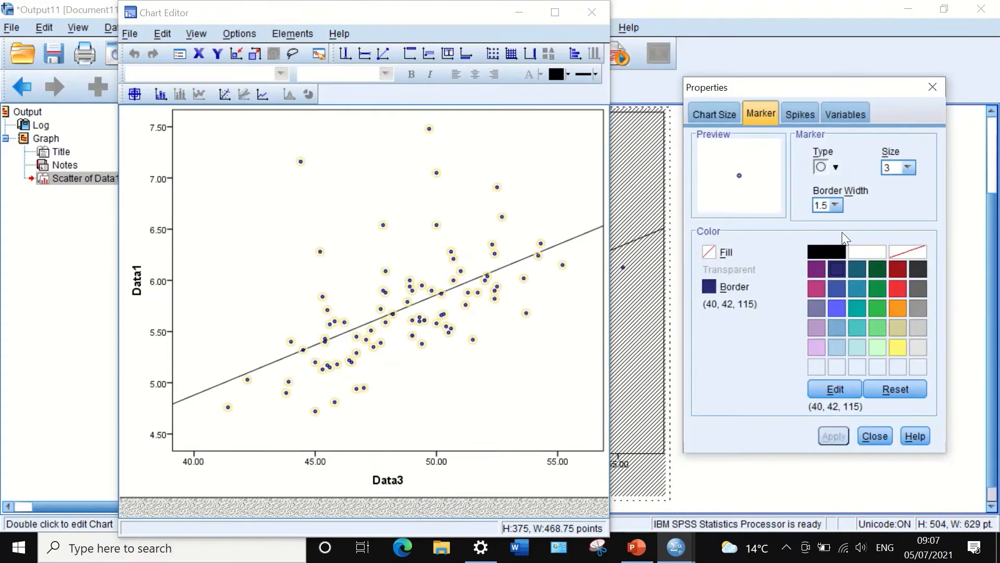
left_click(801, 114)
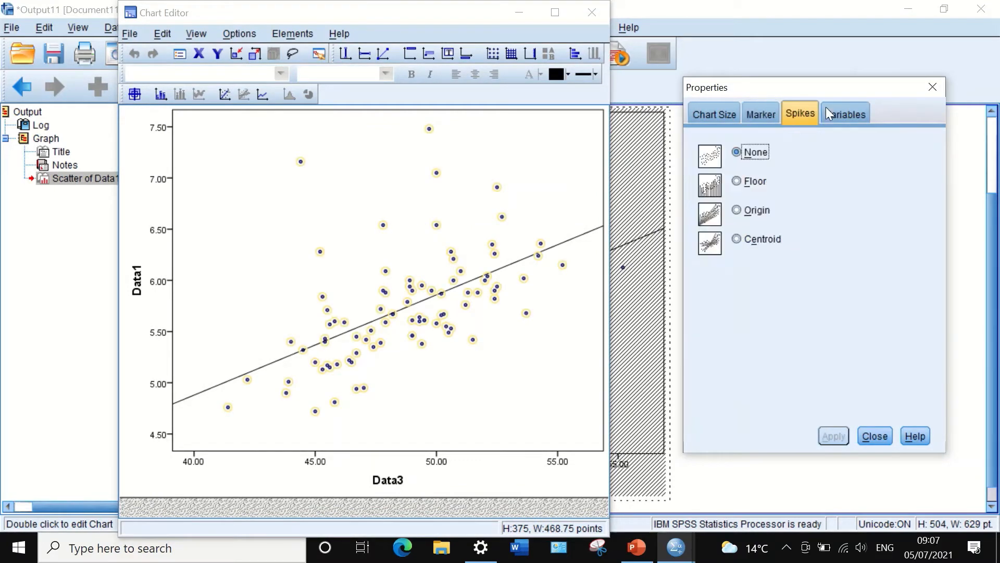
left_click(845, 113)
left_click(714, 113)
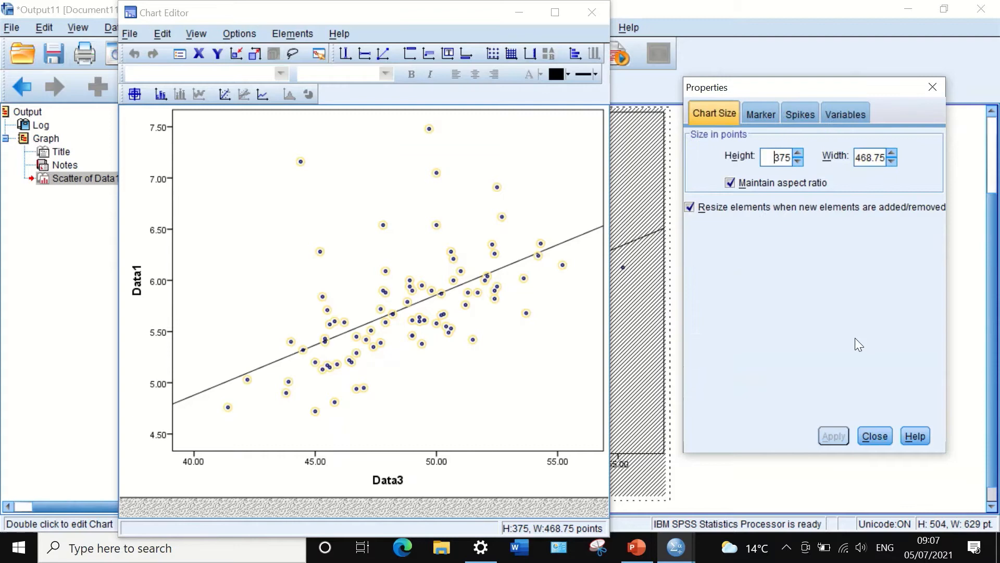
left_click(870, 434)
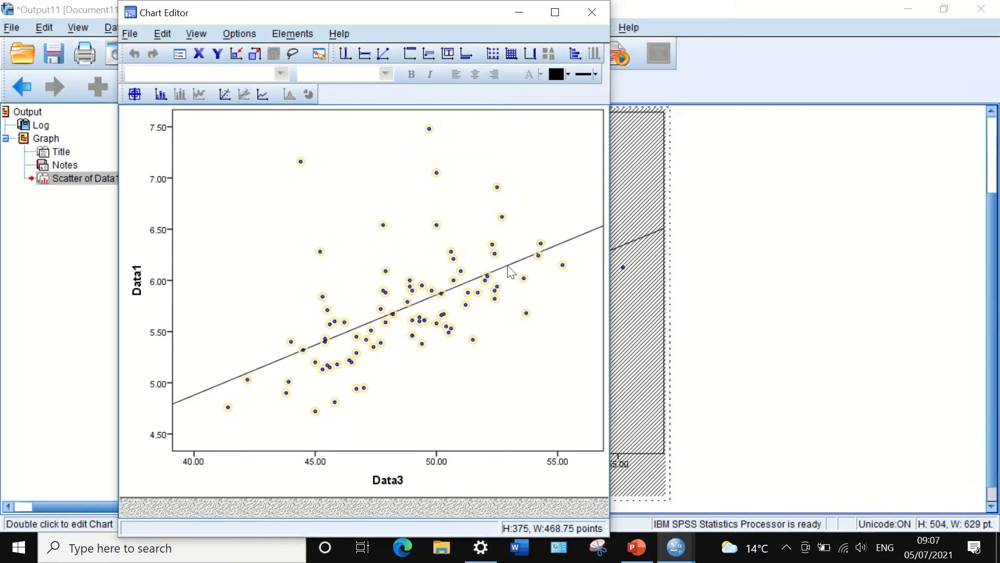
Set the fit line's weight to 1 and its colour to red (239, 51, 56), and close its properties
double_click(508, 266)
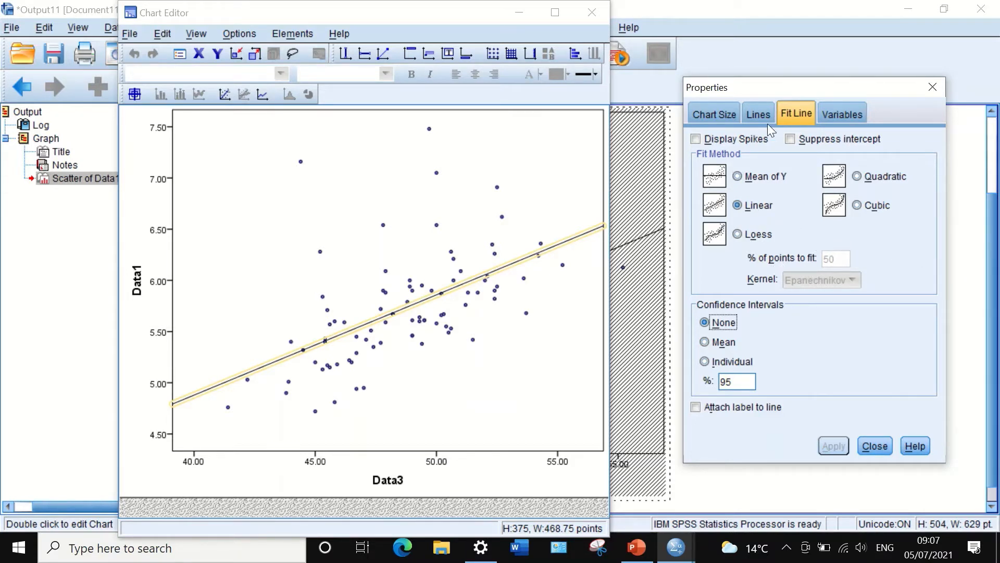
left_click(839, 116)
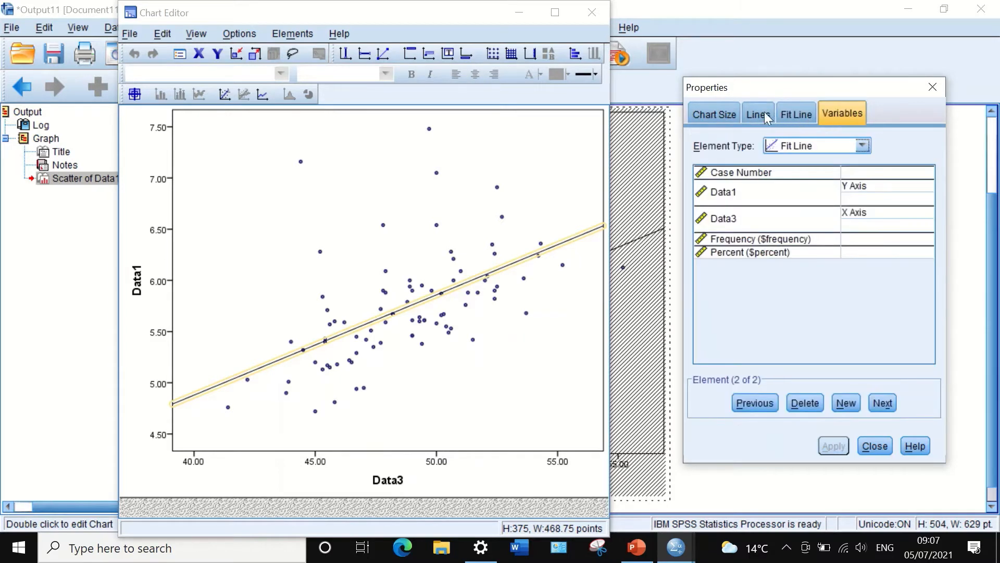
left_click(759, 114)
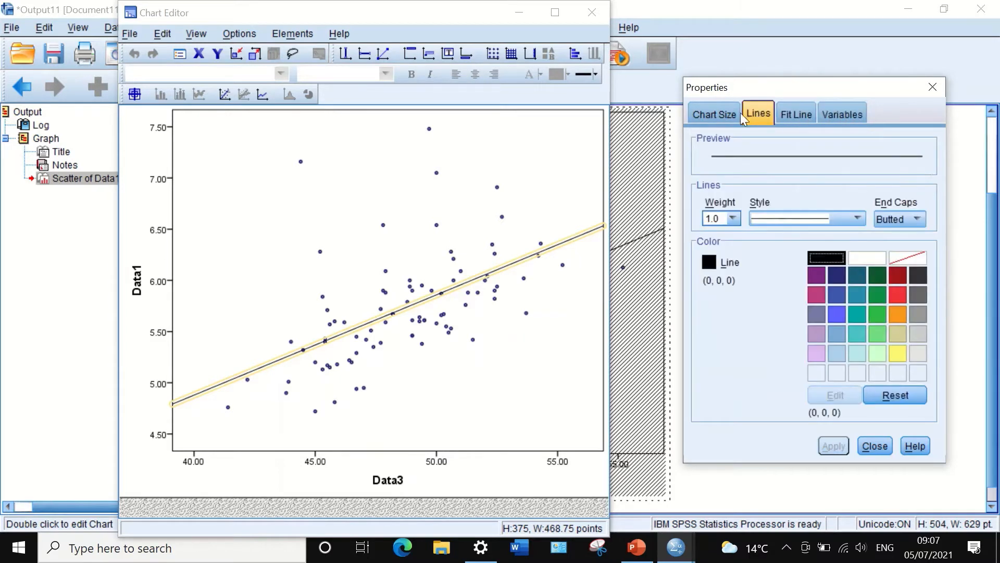
left_click(848, 213)
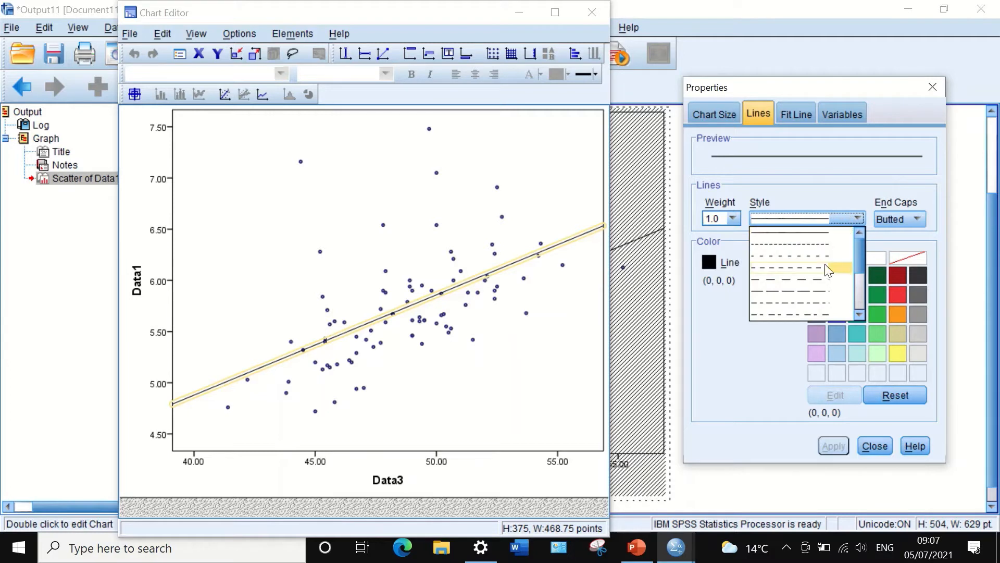
left_click(833, 195)
left_click(731, 217)
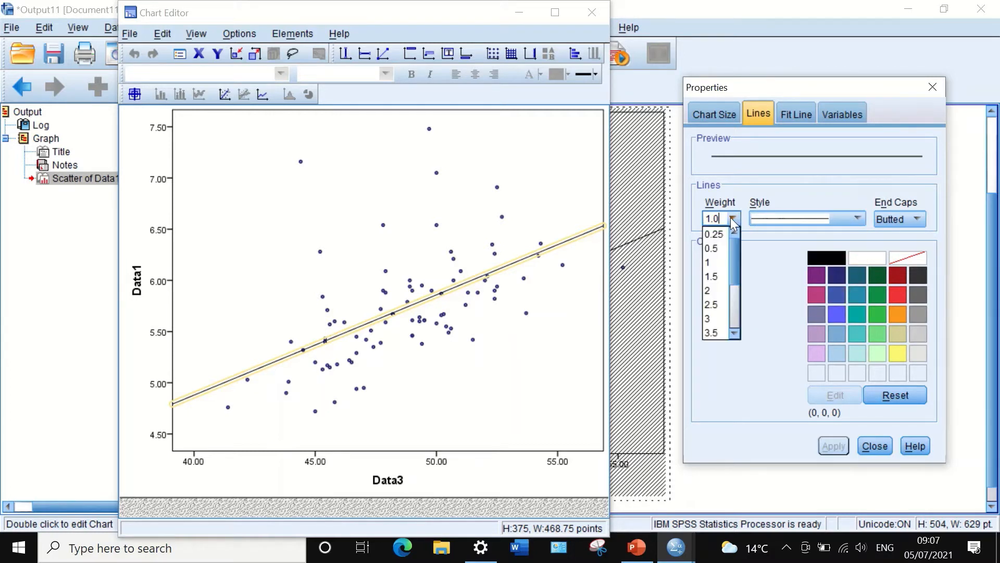
left_click(711, 262)
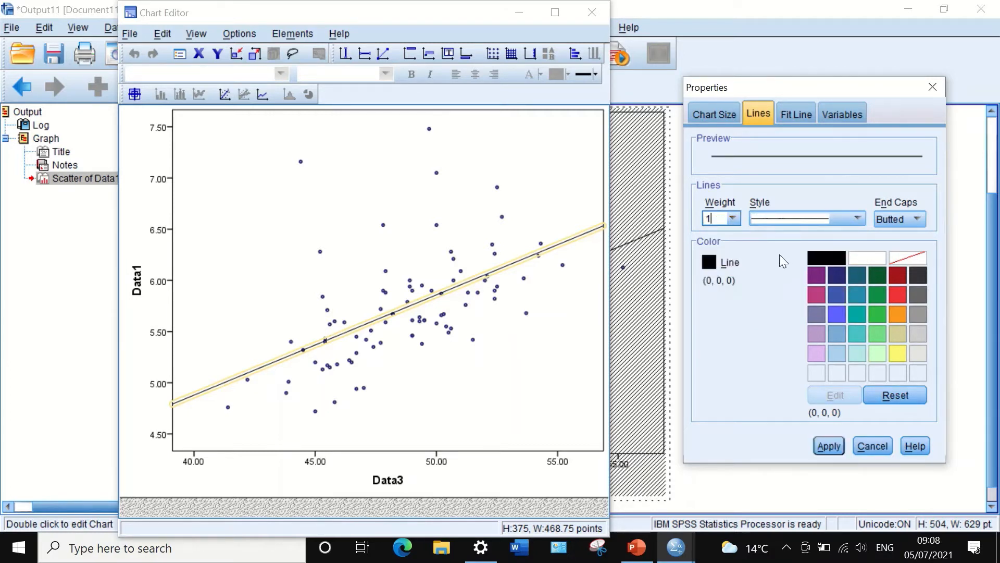
left_click(825, 442)
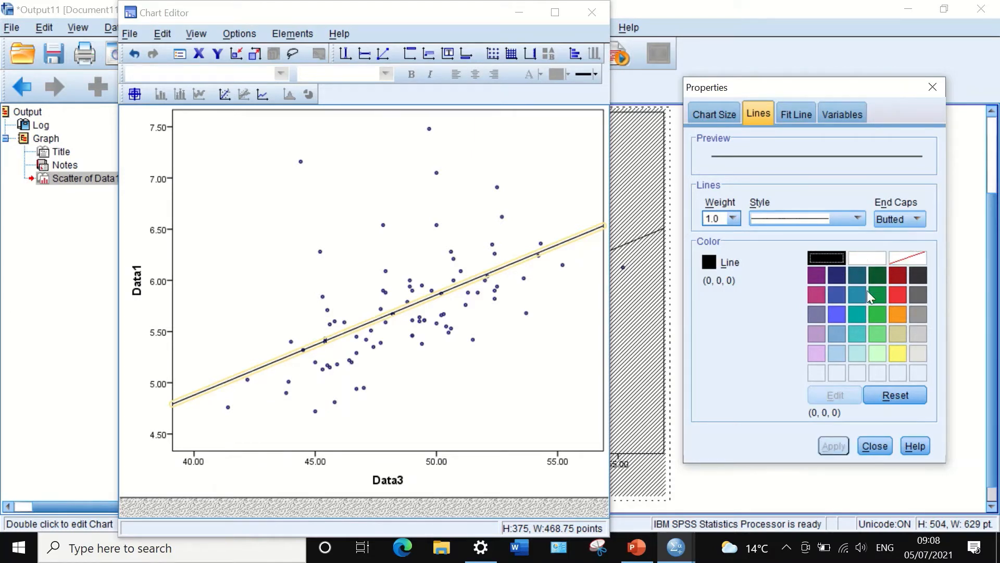
left_click(898, 295)
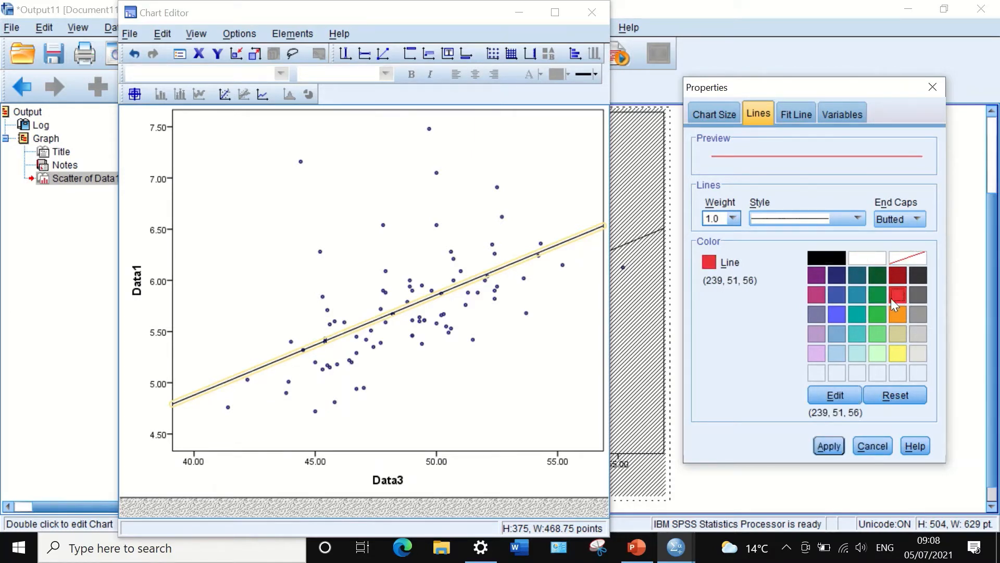
left_click(823, 442)
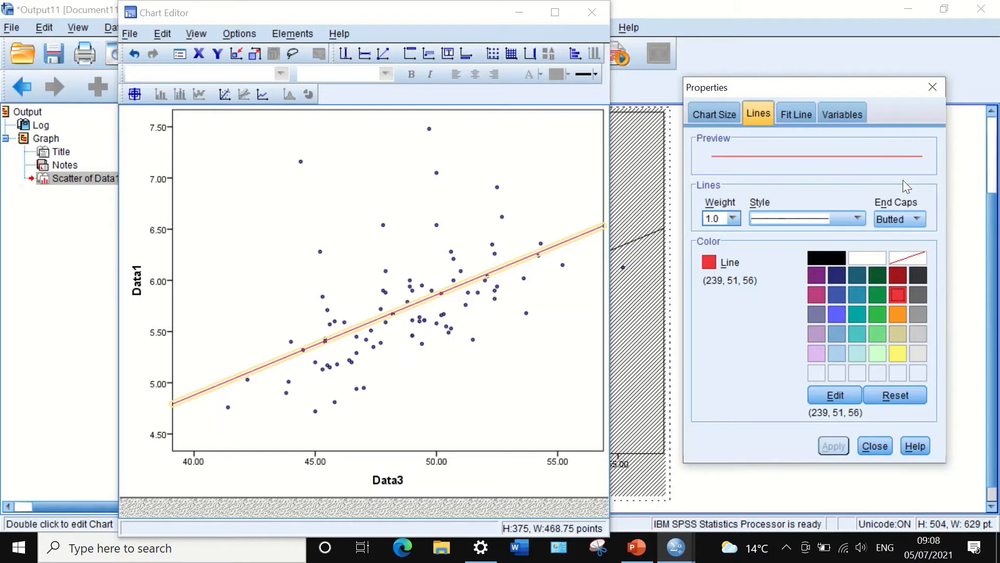
left_click(869, 444)
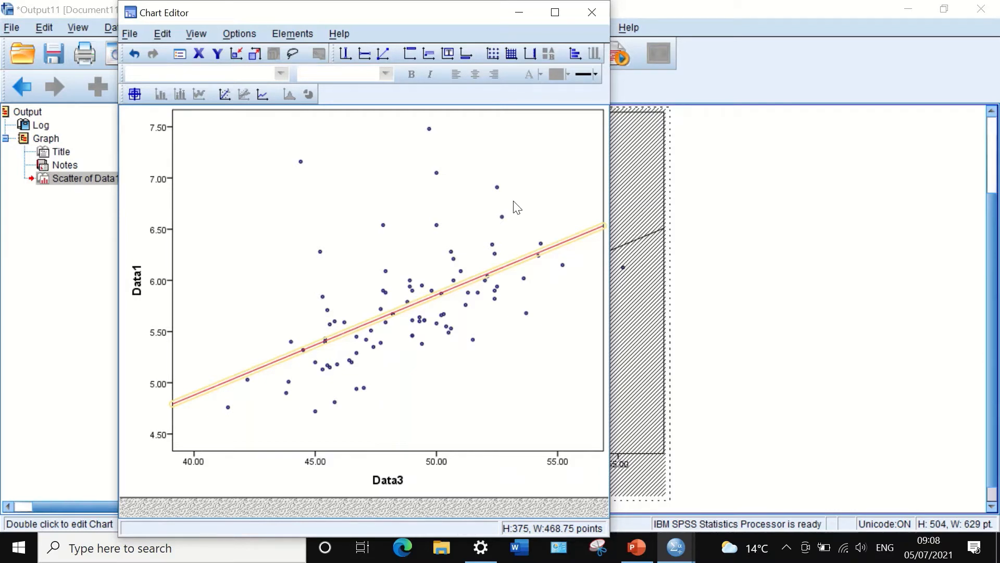
Add a chart title above the plot reading "correlation"
right_click(456, 174)
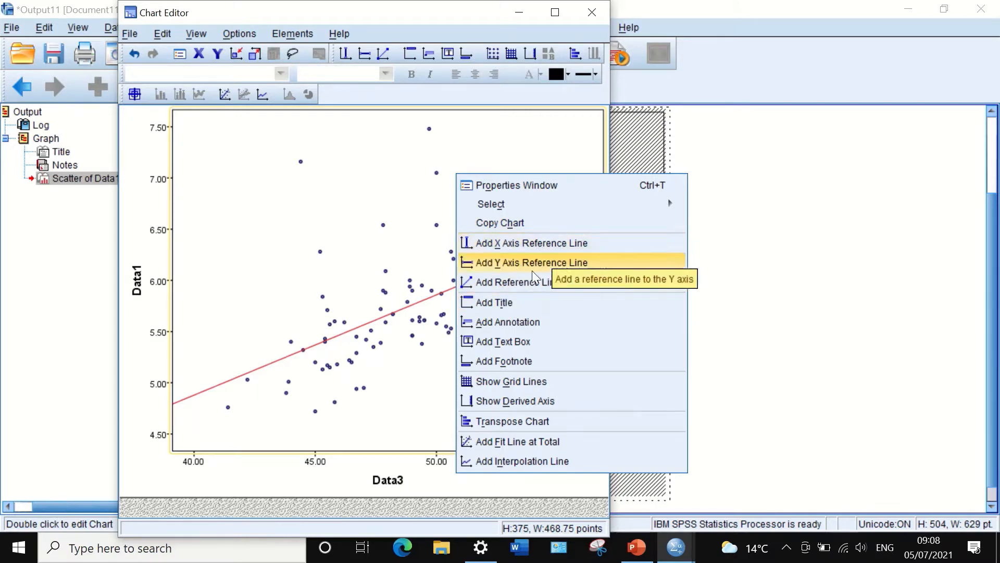
left_click(495, 302)
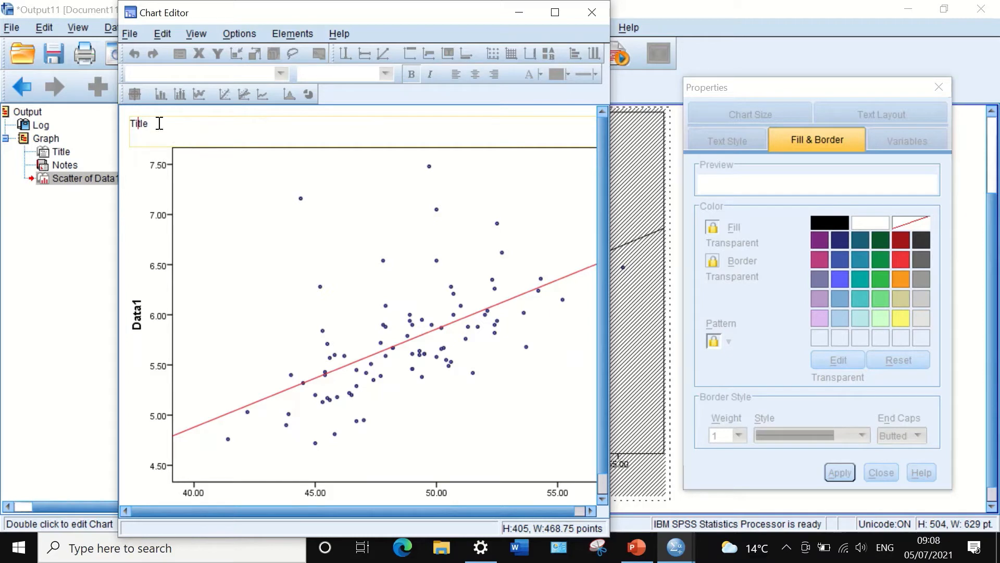
left_click_drag(159, 123, 125, 135)
type("core")
key("BackSpace")
key("BackSpace")
type("rrelation")
left_click(339, 188)
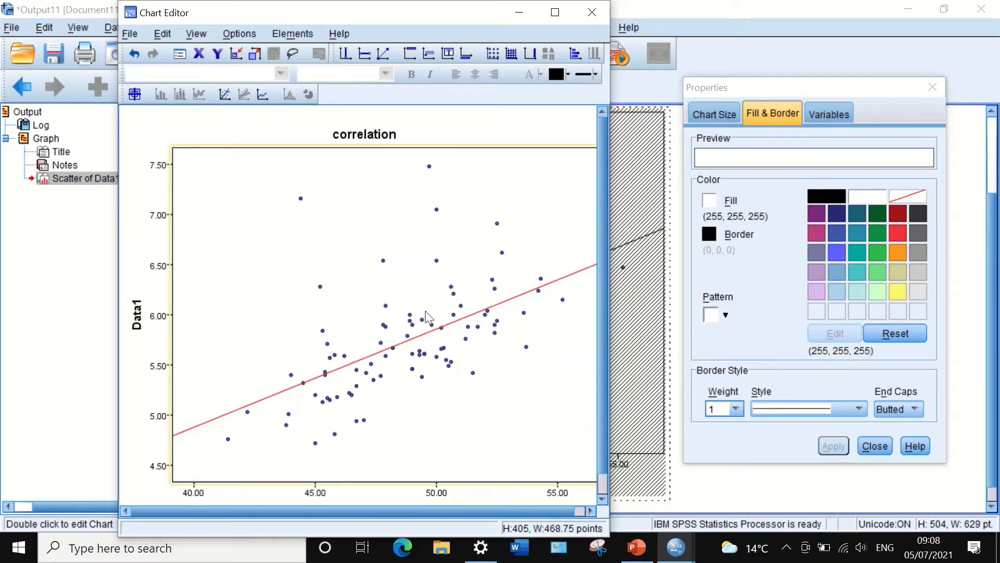
Capitalize the first letter of the chart title so it reads "Correlation"
right_click(405, 201)
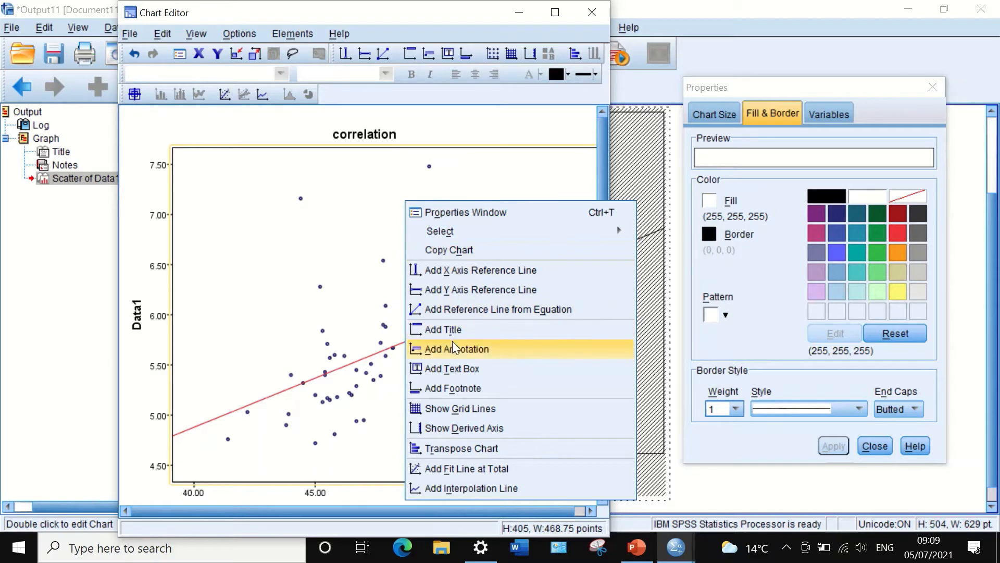
left_click(359, 132)
left_click(358, 132)
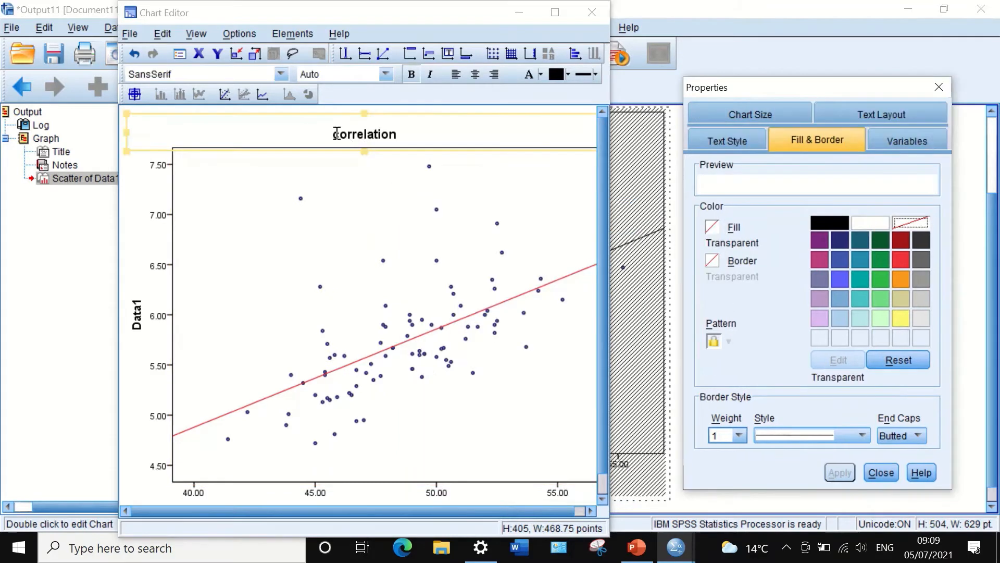
left_click(338, 134)
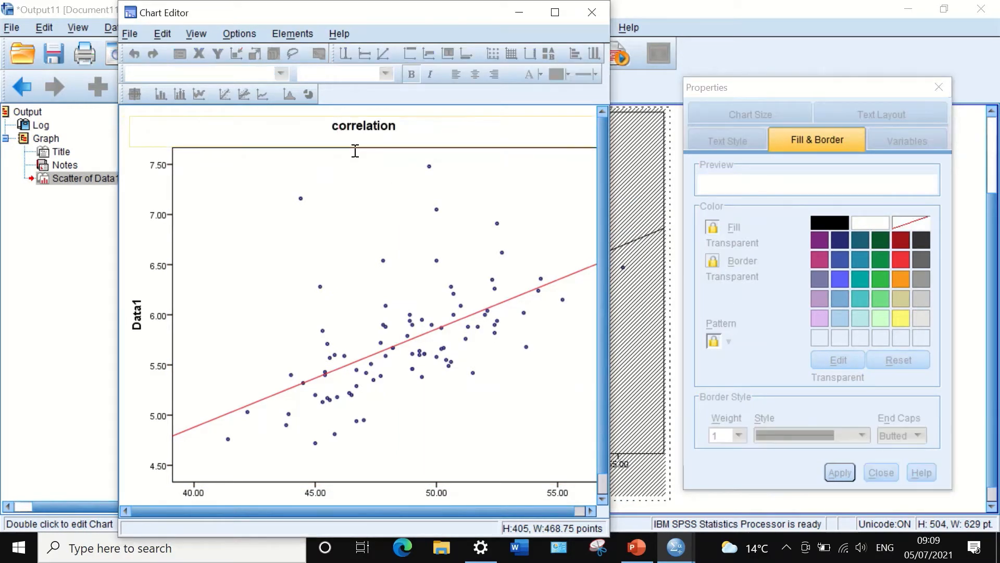
key("BackSpace")
type("C")
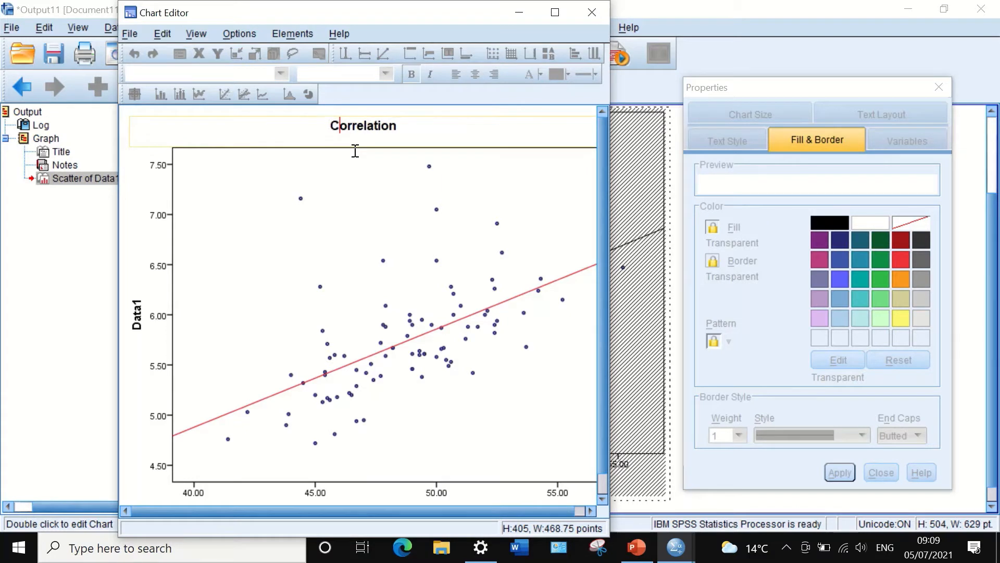
left_click(392, 189)
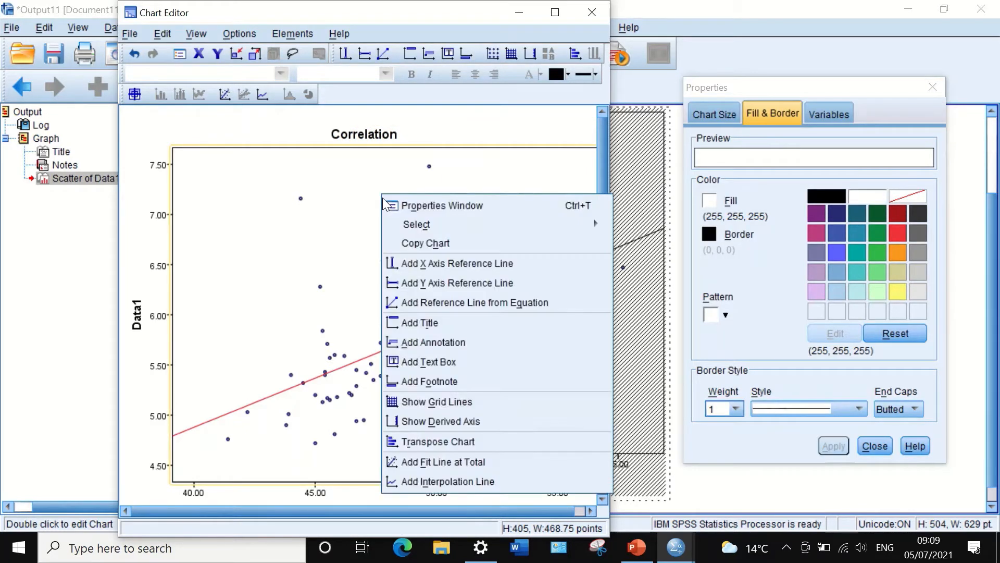
Add an annotation with its default text in the middle of the plot area and select it
right_click(380, 192)
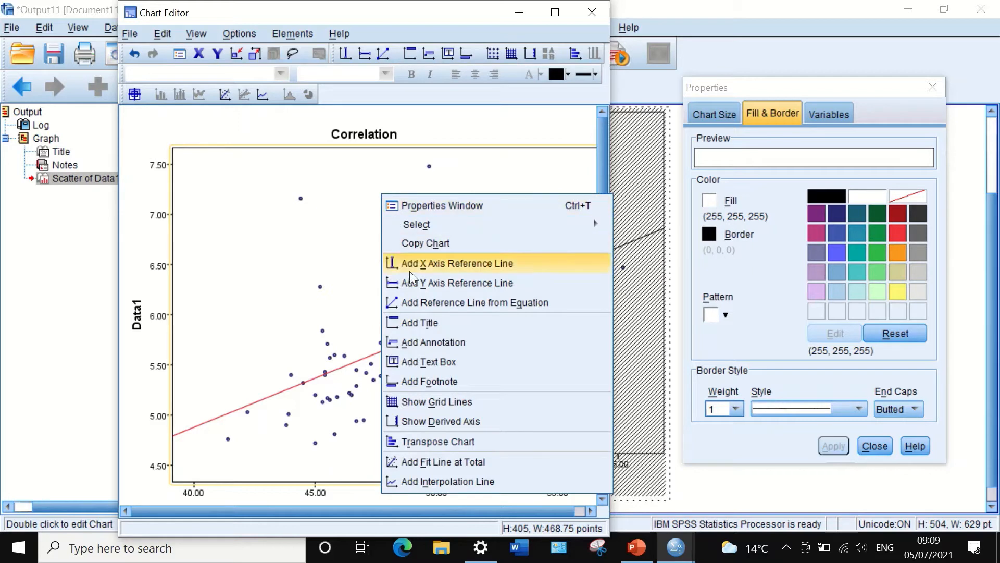
left_click(418, 343)
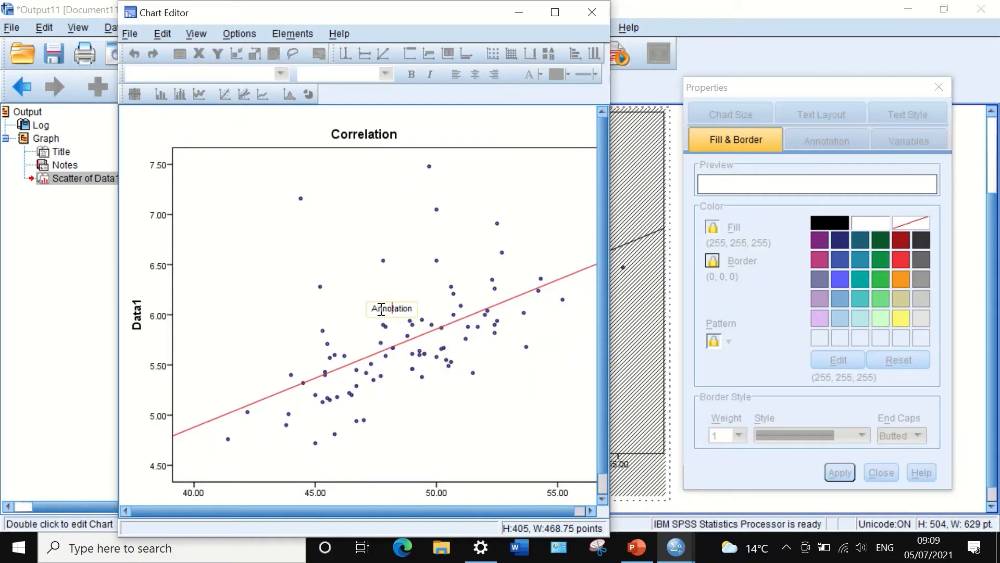
left_click(369, 311)
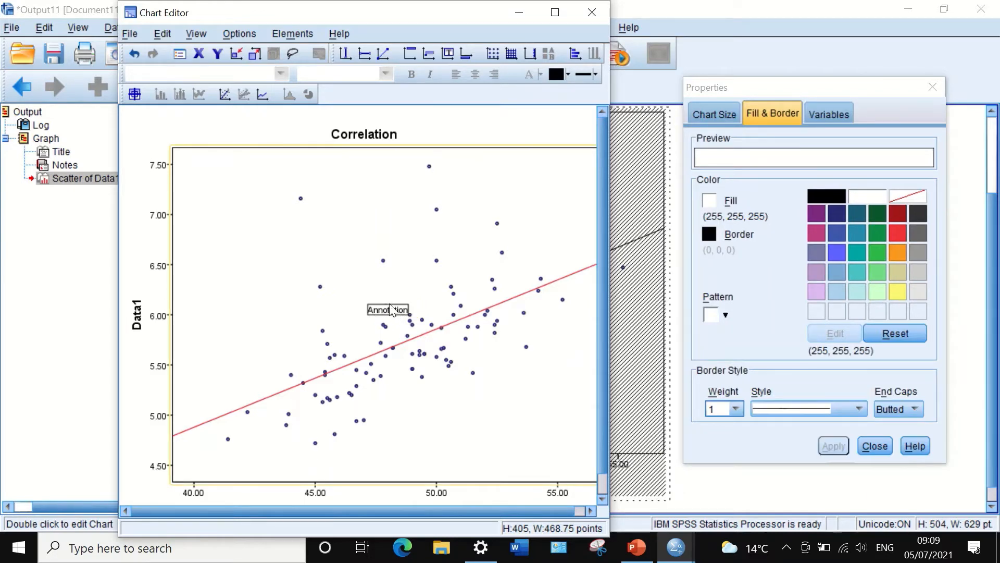
left_click(390, 305)
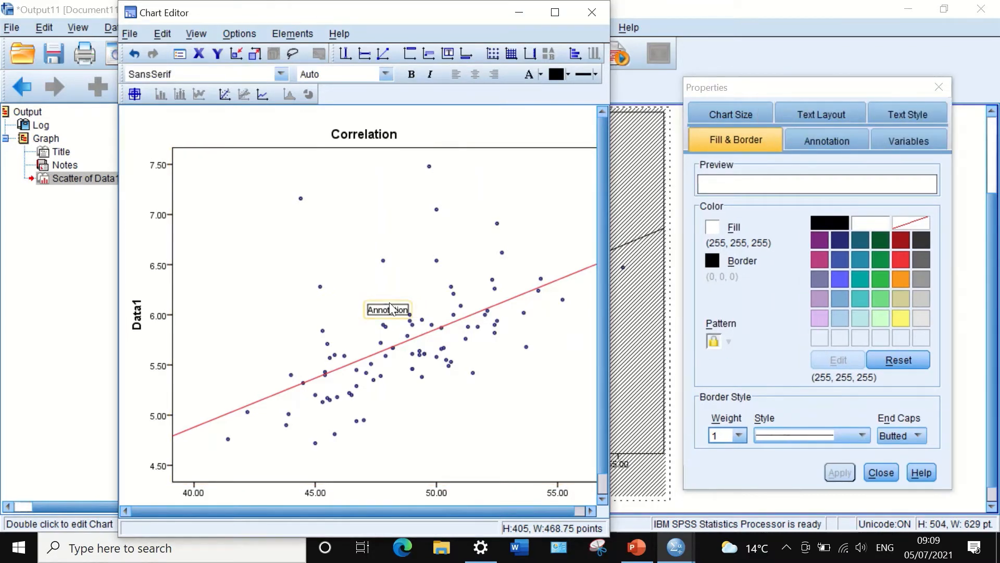
Delete the annotation from the plot area and add a footnote reading "Figure 1" below the chart
right_click(390, 305)
left_click(421, 314)
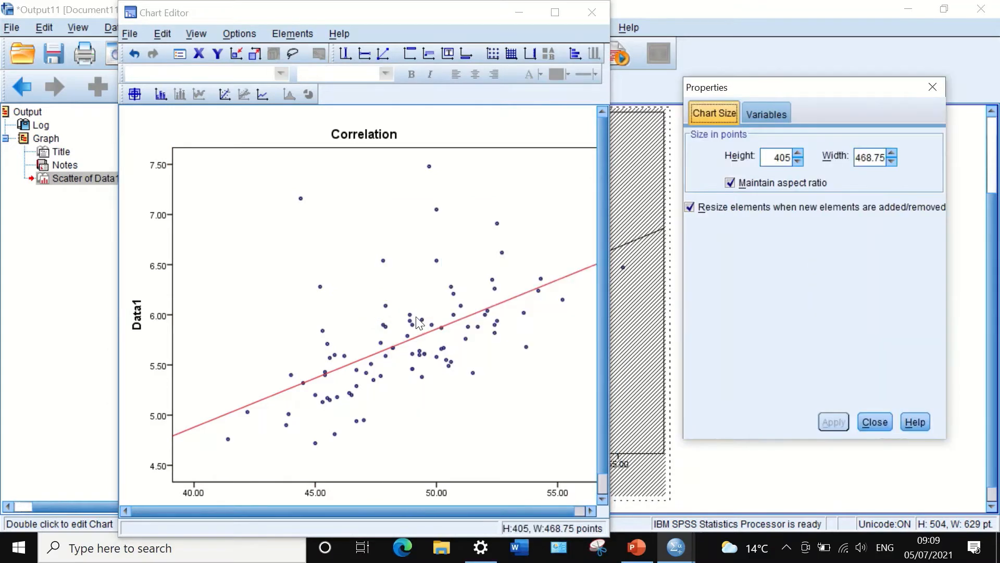
right_click(381, 271)
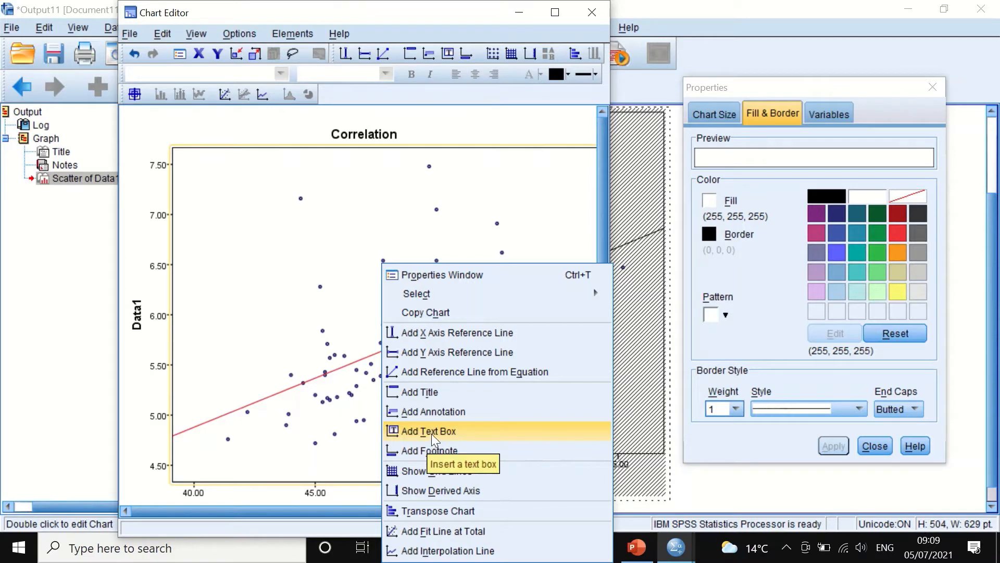
left_click(437, 451)
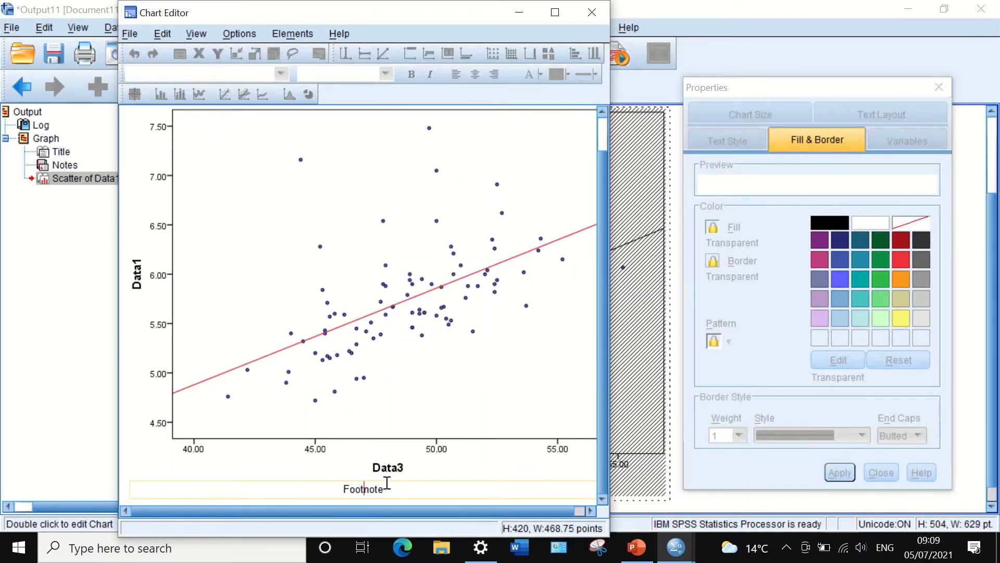
left_click_drag(401, 491, 328, 486)
type("Figure 1")
left_click(421, 409)
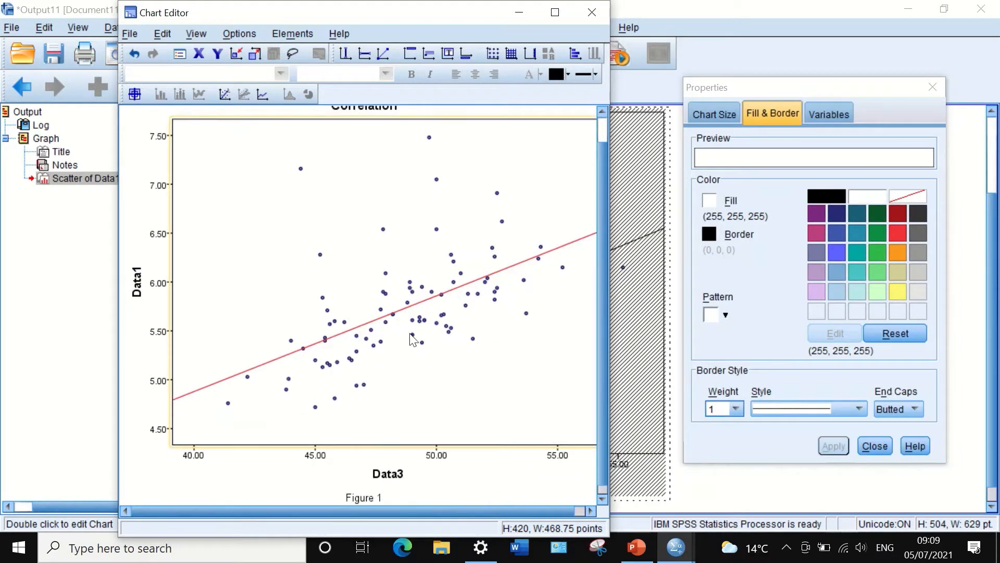
Transpose the chart to swap its two axes, and transpose it back to the original orientation
scroll(412, 304, "up", 1)
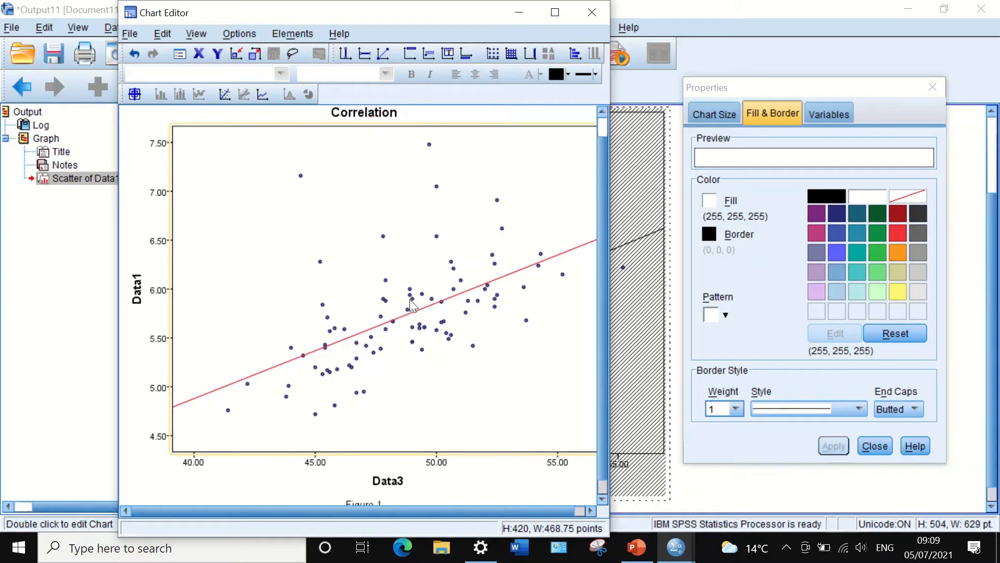
right_click(379, 202)
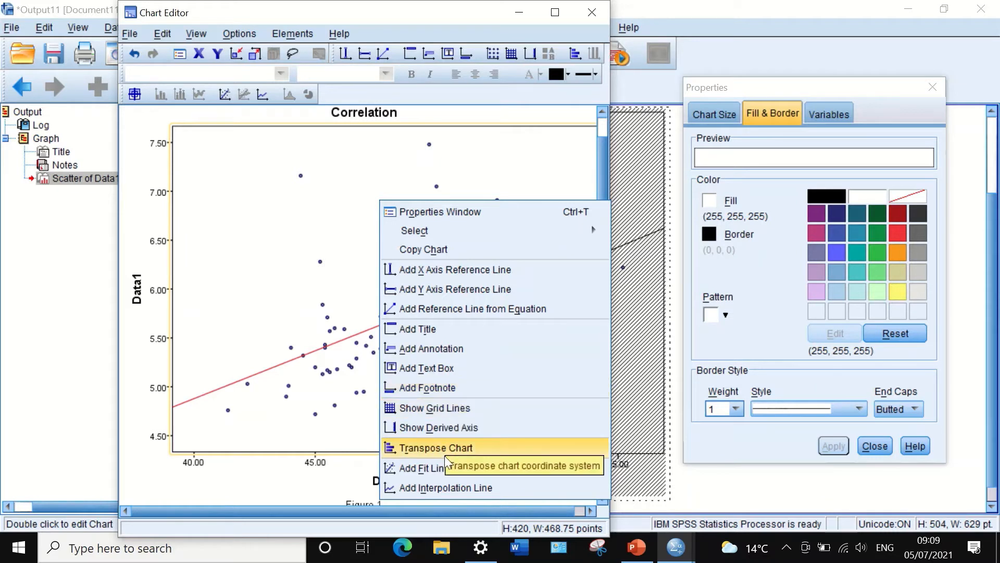
left_click(414, 451)
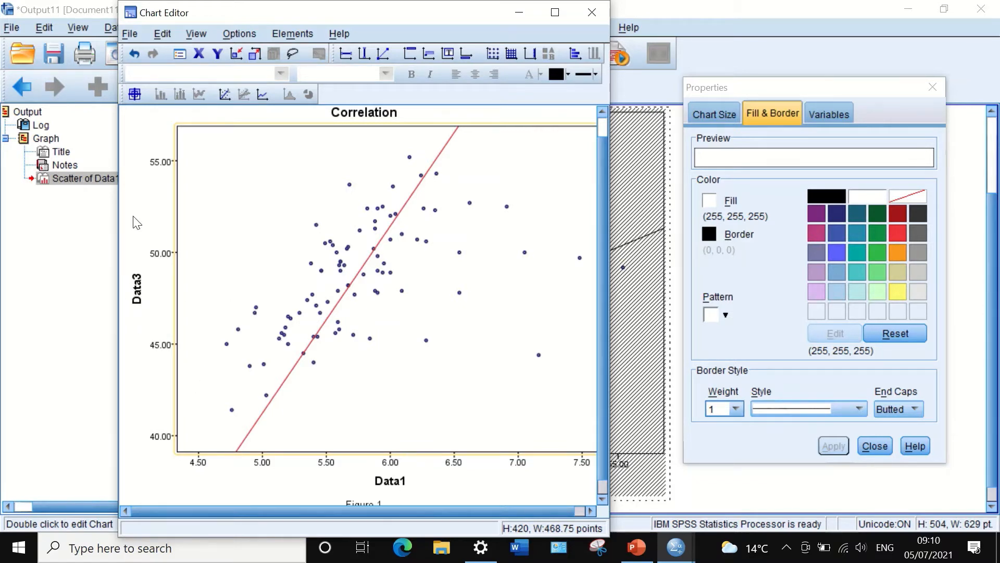
right_click(297, 220)
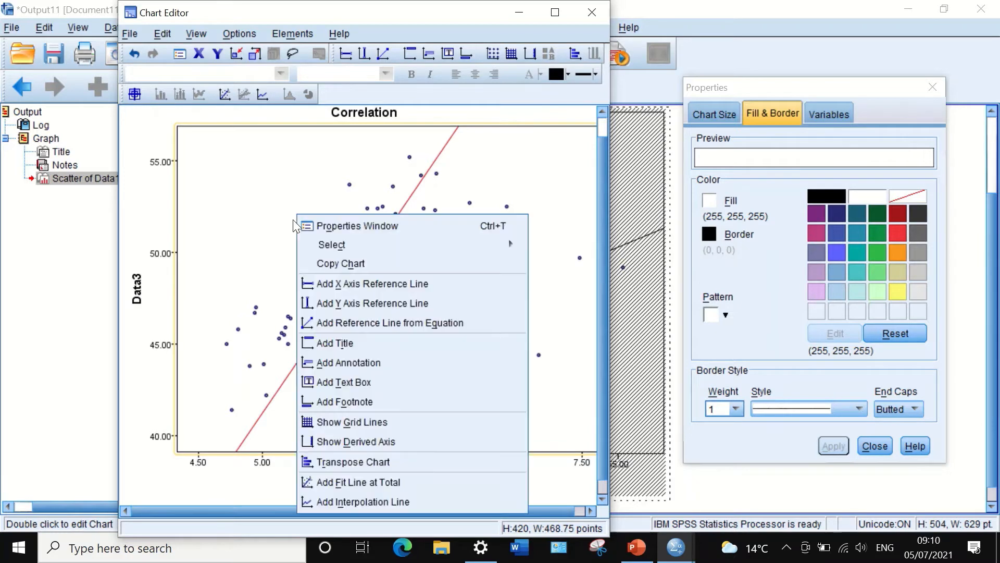
left_click(387, 460)
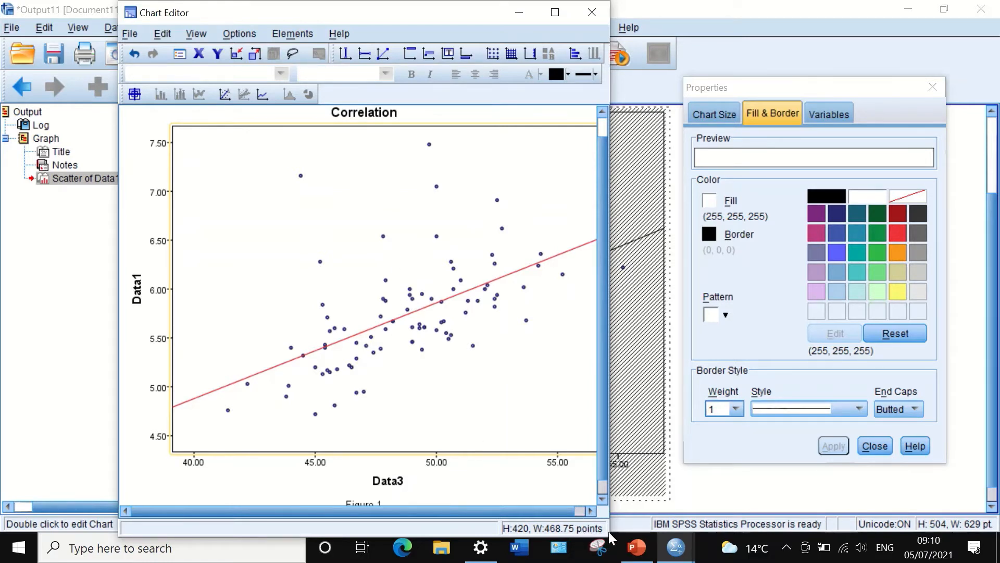
Set the preferred font size of the Data3 axis number labels to 12 and apply it
left_click(436, 471)
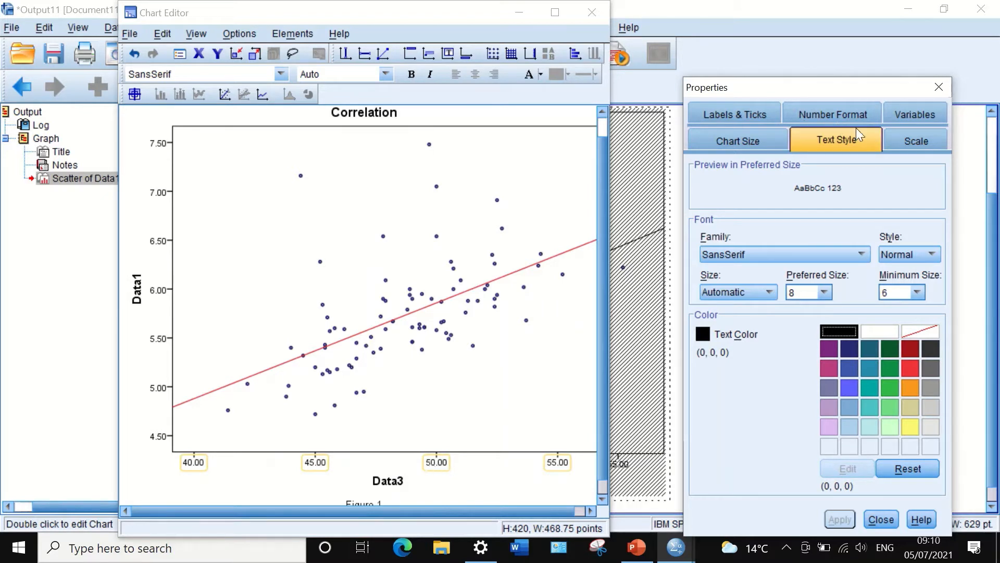
left_click(824, 293)
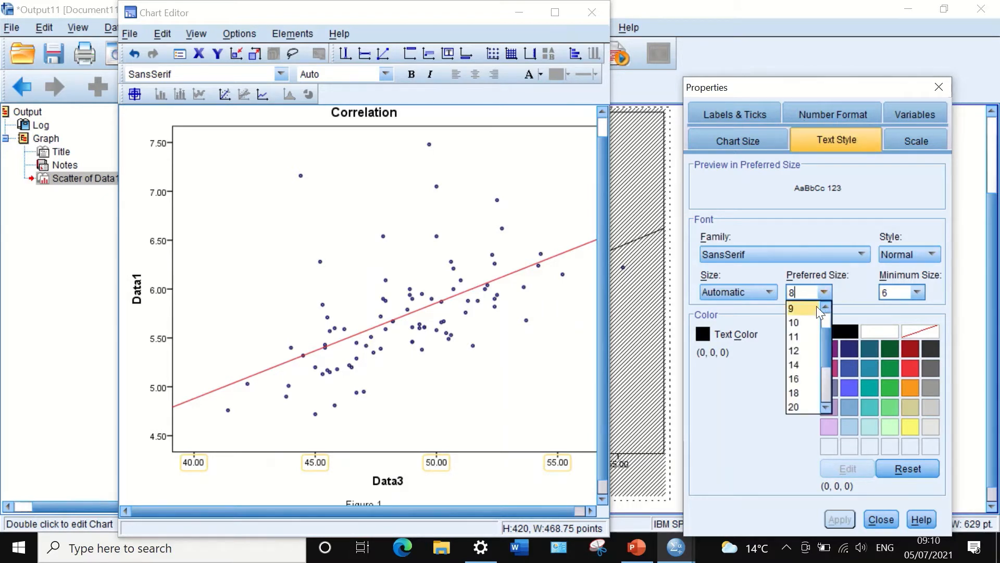
left_click(810, 350)
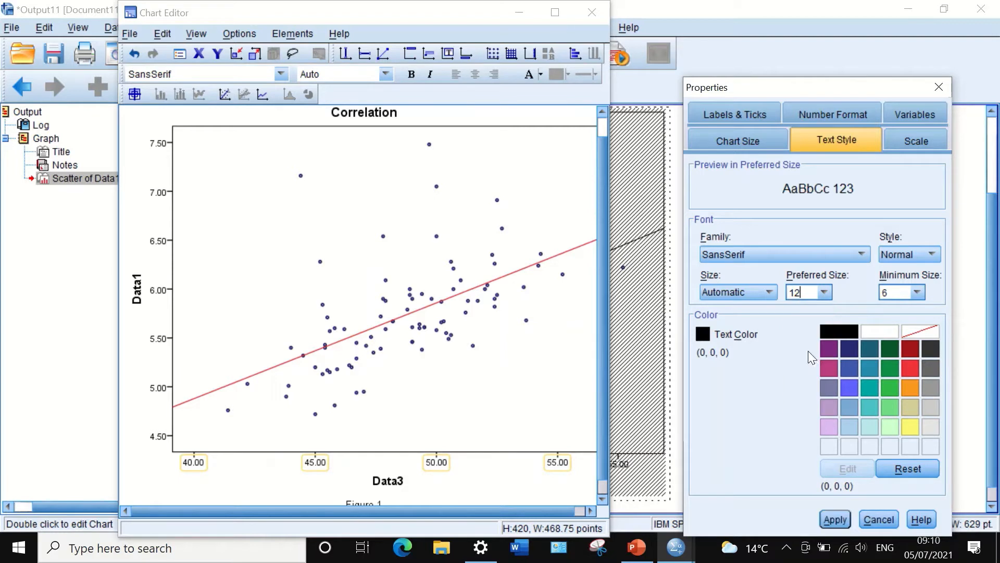
left_click(830, 518)
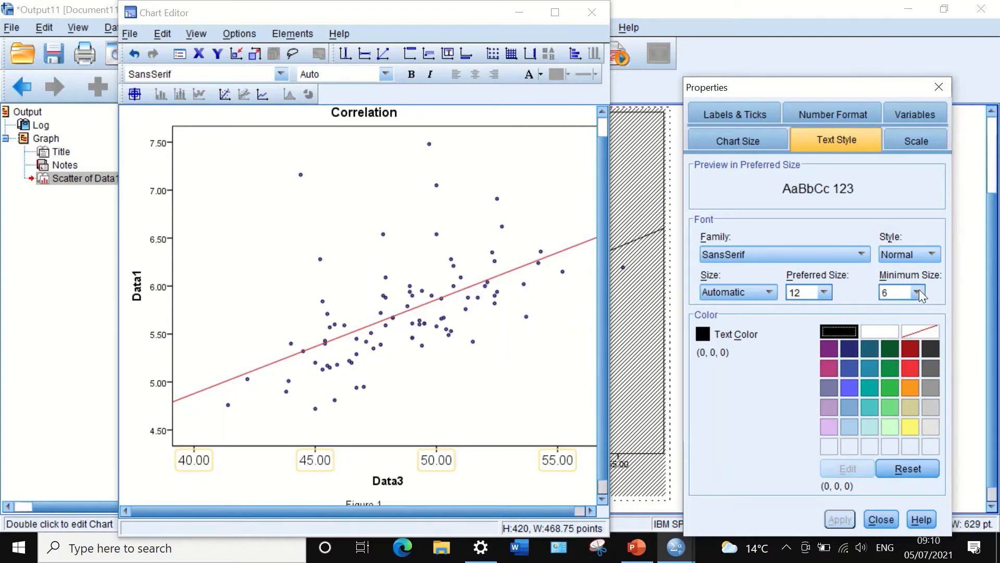
Change the text colour of the Data3 axis number labels to green (13, 141, 70) and apply it
left_click(915, 141)
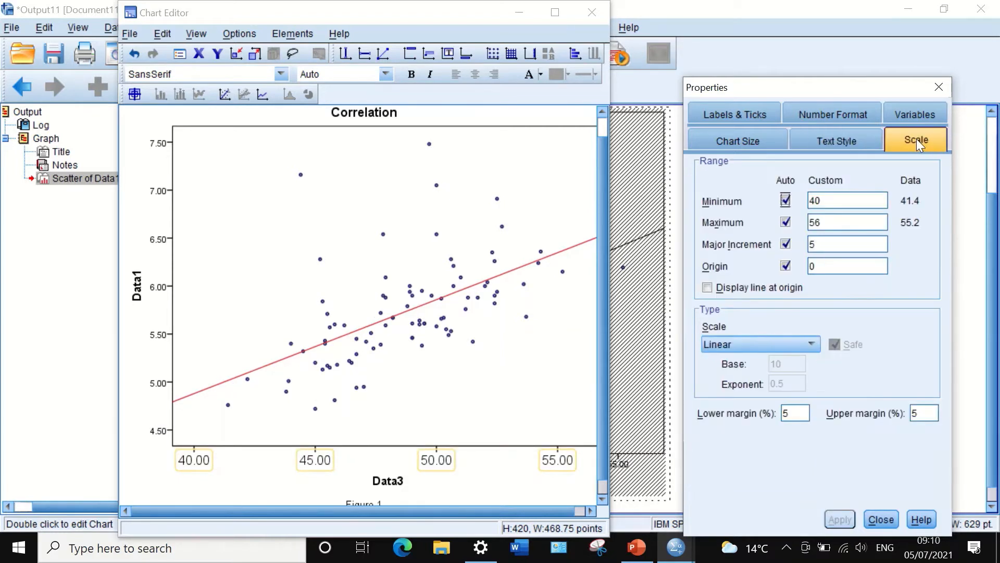
left_click(749, 111)
left_click(821, 109)
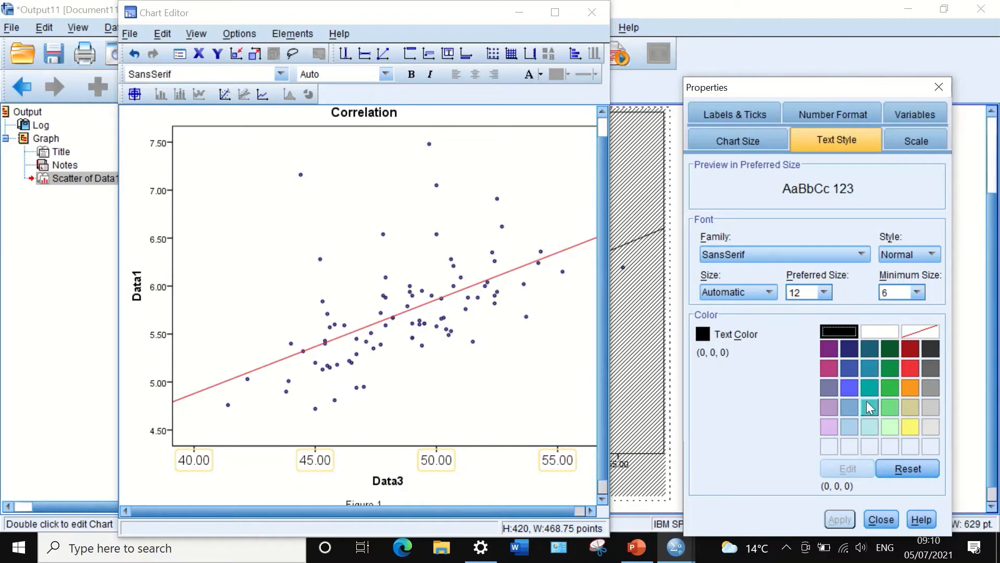
left_click(889, 369)
left_click(834, 519)
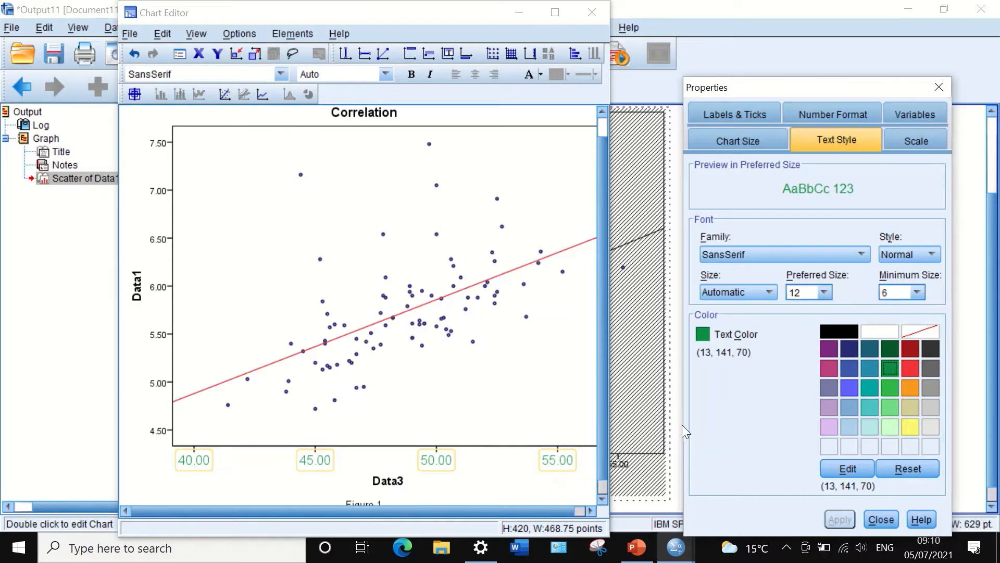
Set the number format of the Data3 axis to 0 decimal places and apply it
left_click(913, 137)
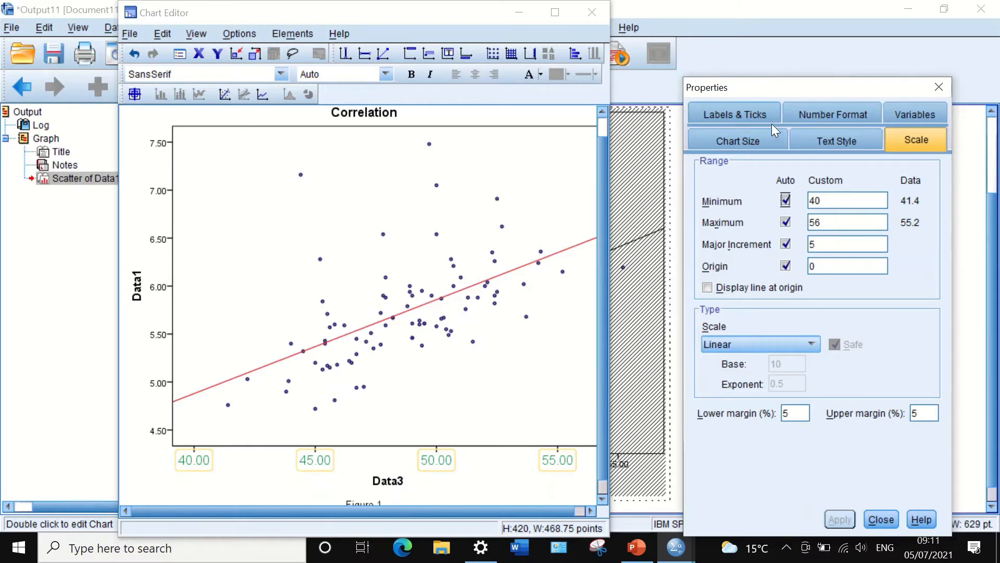
left_click(851, 112)
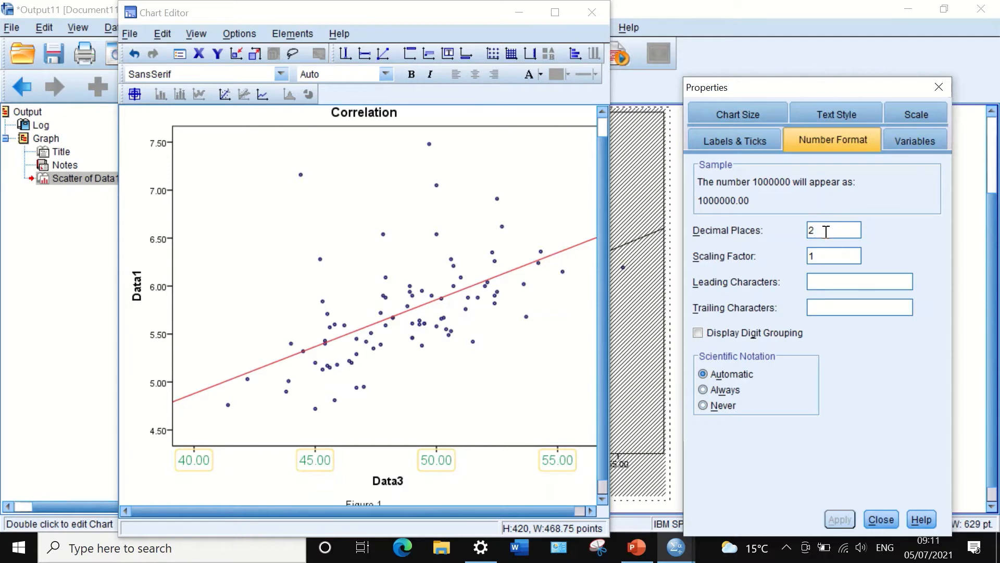
left_click_drag(824, 230, 801, 229)
type("0")
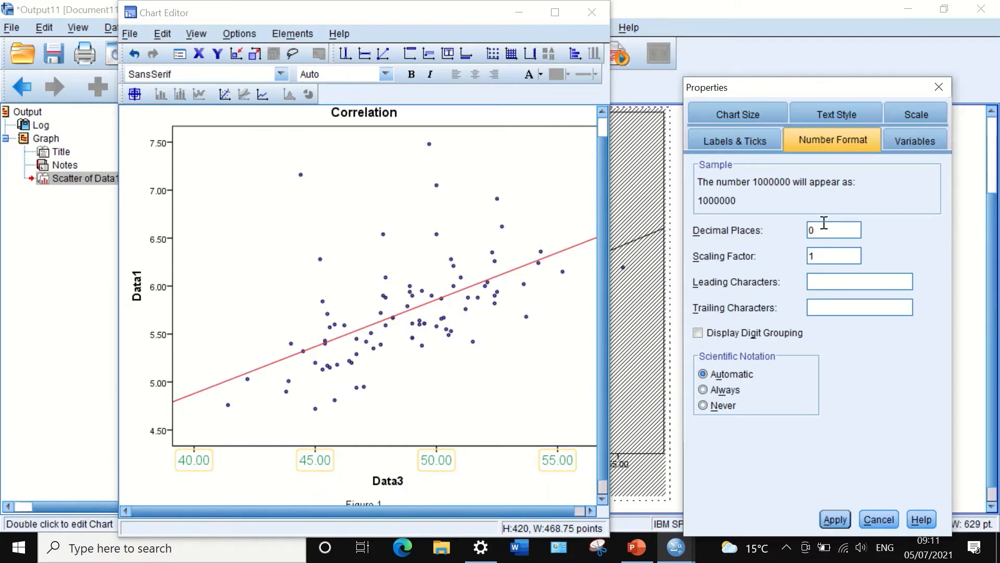
left_click(832, 519)
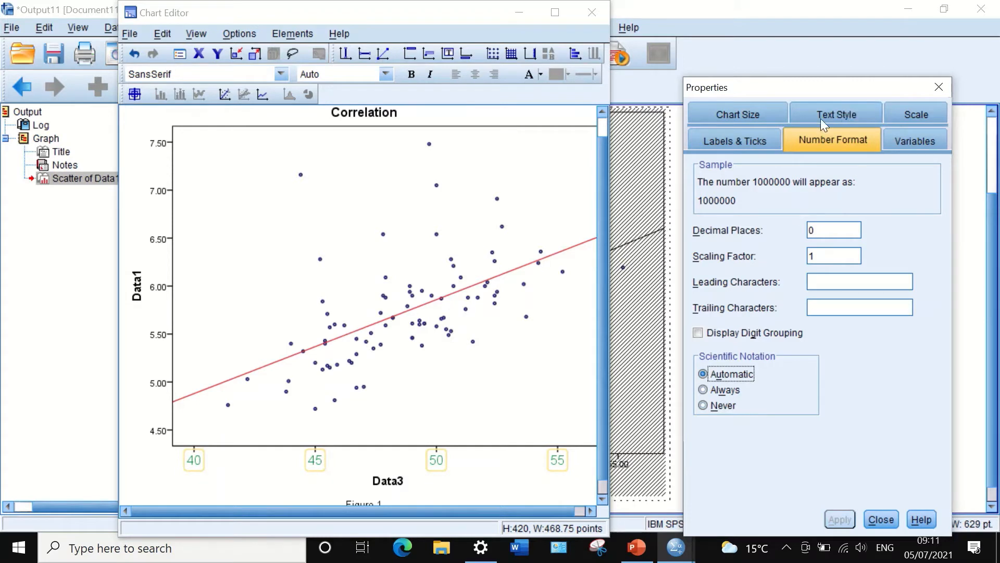
Set the Data3 axis's major increment to 2, apply it, and close the axis properties
left_click(905, 117)
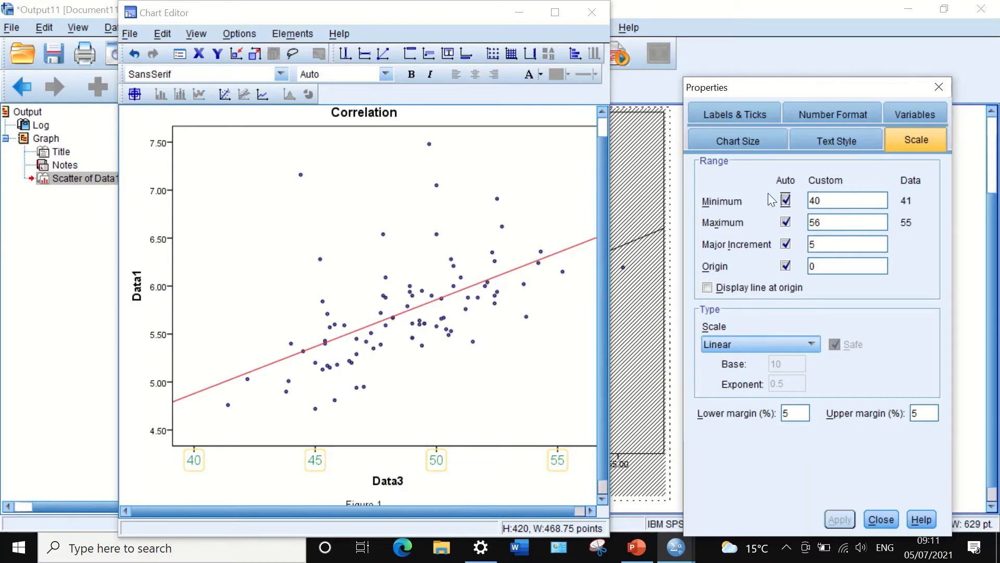
double_click(823, 244)
type("2")
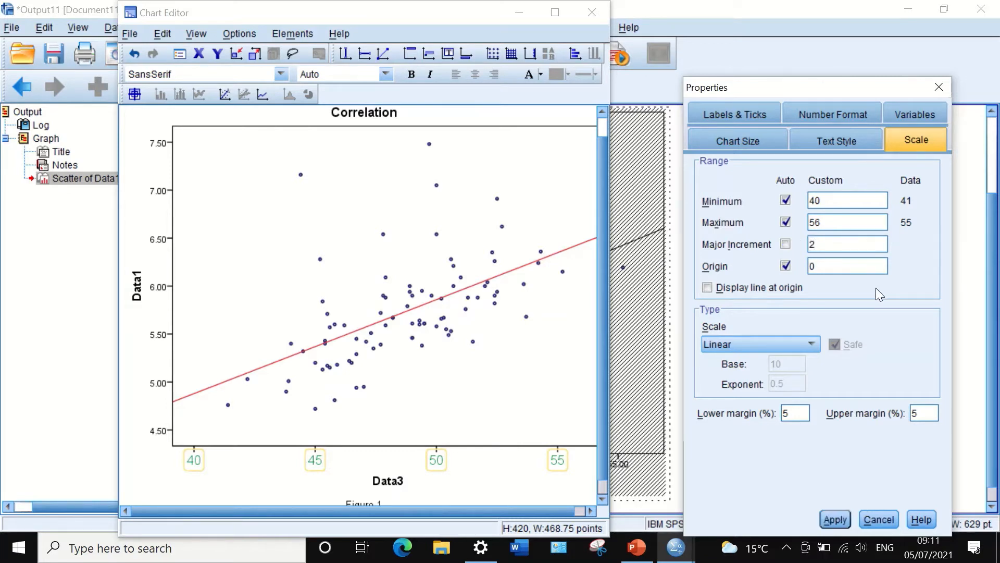
left_click(836, 520)
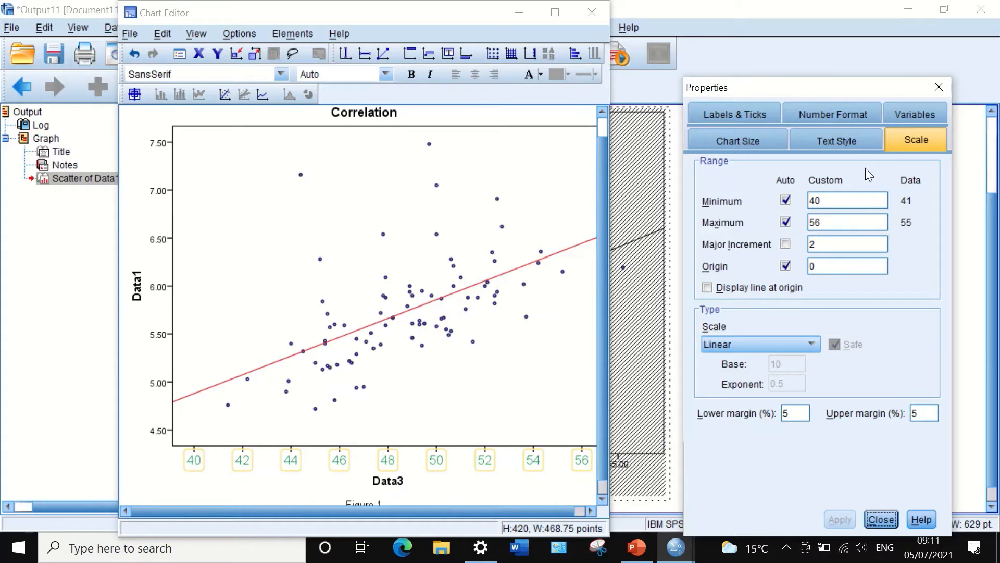
left_click(881, 519)
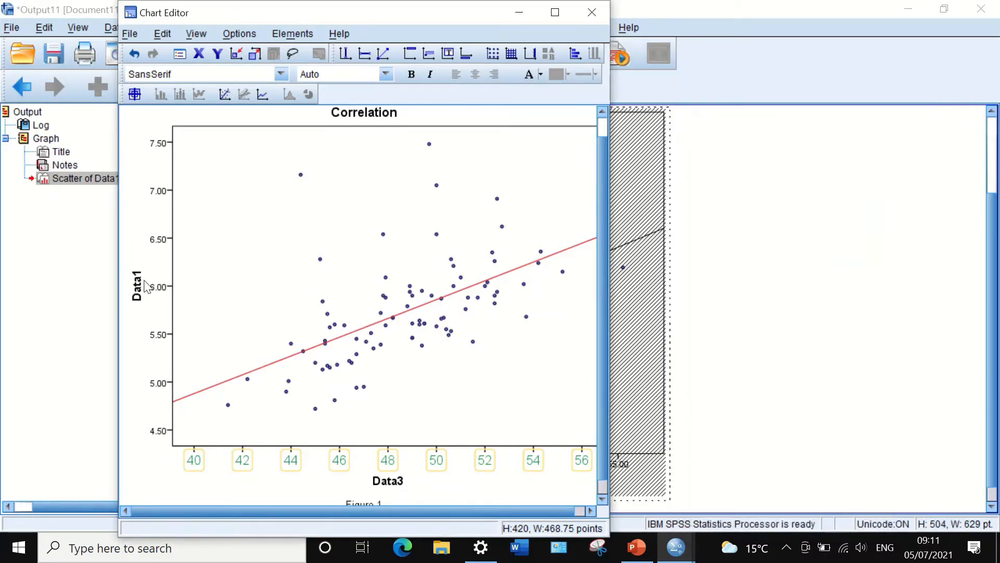
Open the Data1 axis's properties and set its number format to 1 decimal place
double_click(162, 290)
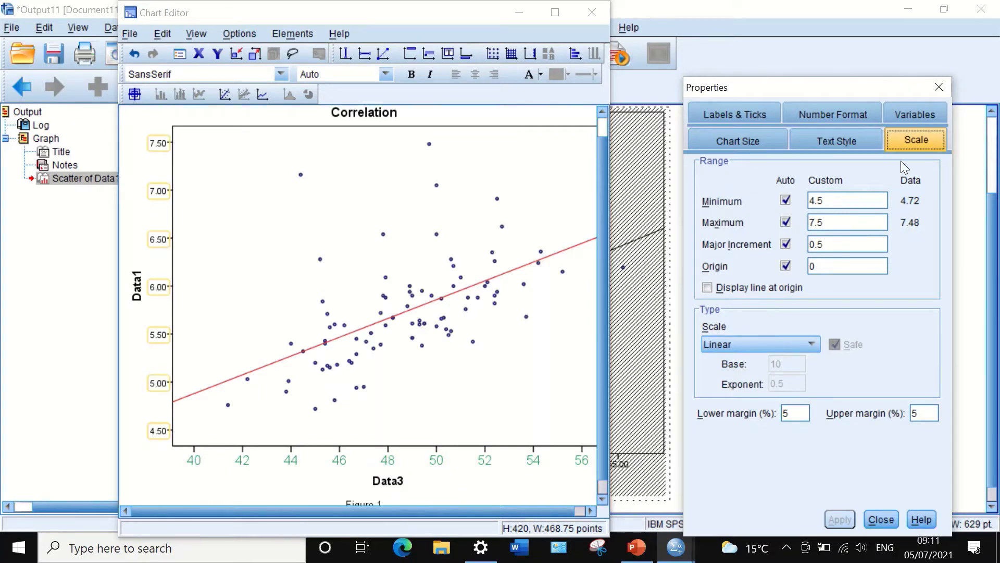
left_click(840, 114)
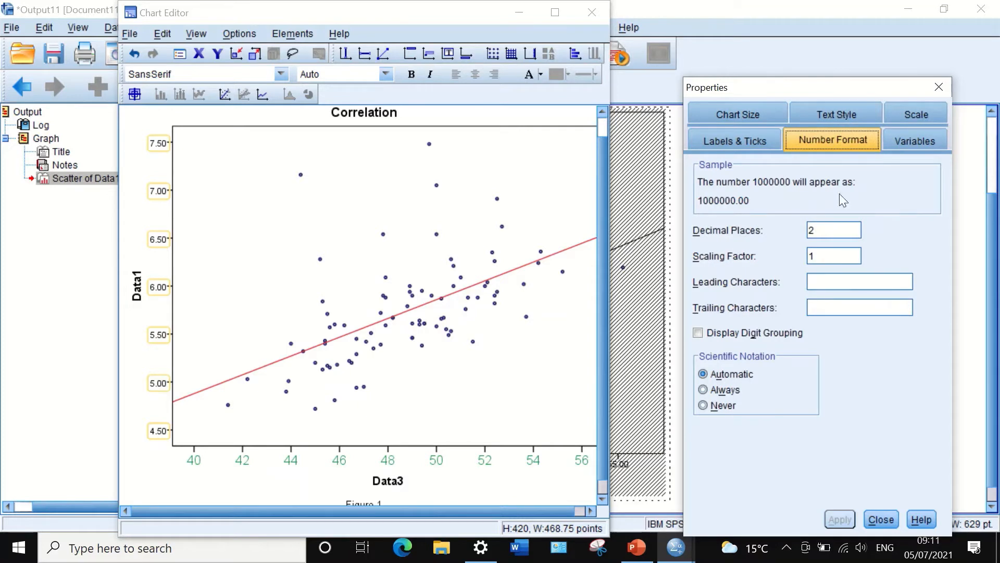
left_click_drag(818, 233, 810, 230)
type("1")
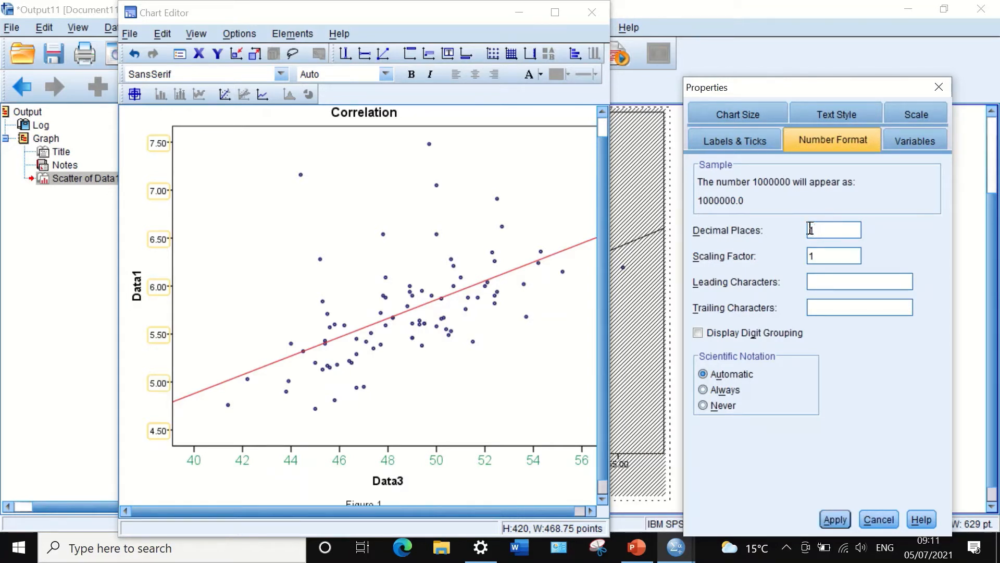
left_click(836, 519)
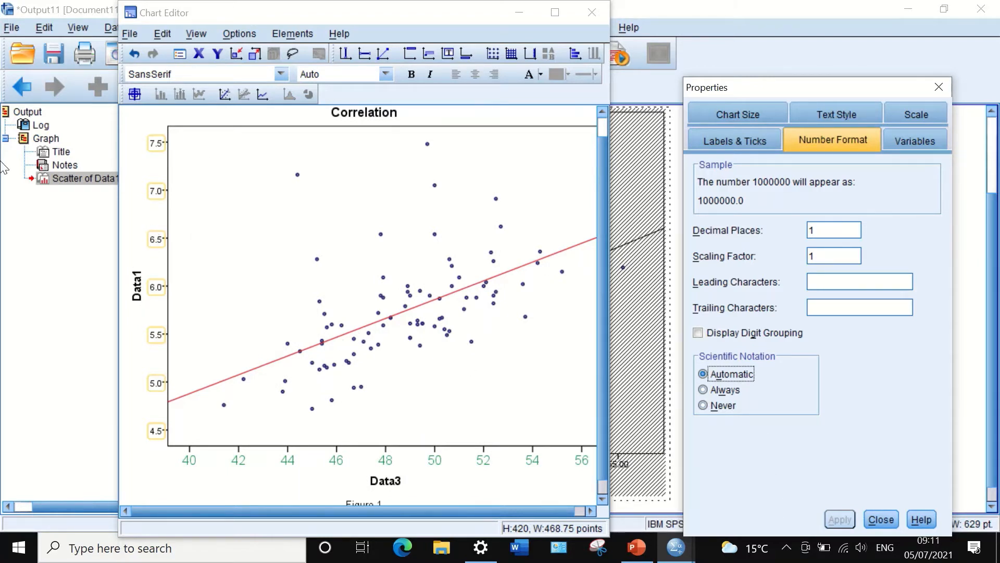
Change the text colour of the Data1 axis number labels to teal (0, 166, 164) and apply it
left_click(911, 117)
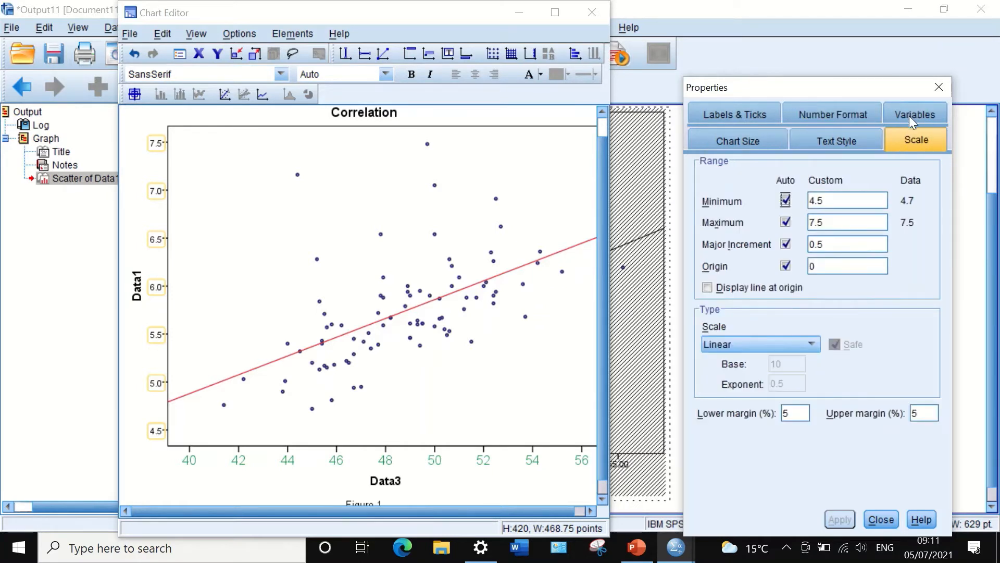
left_click(834, 112)
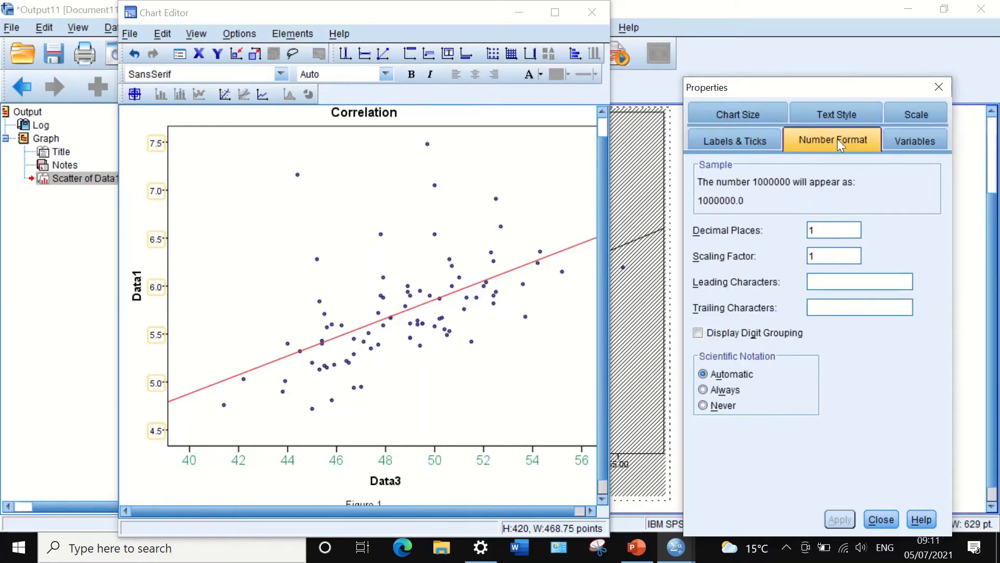
left_click(751, 139)
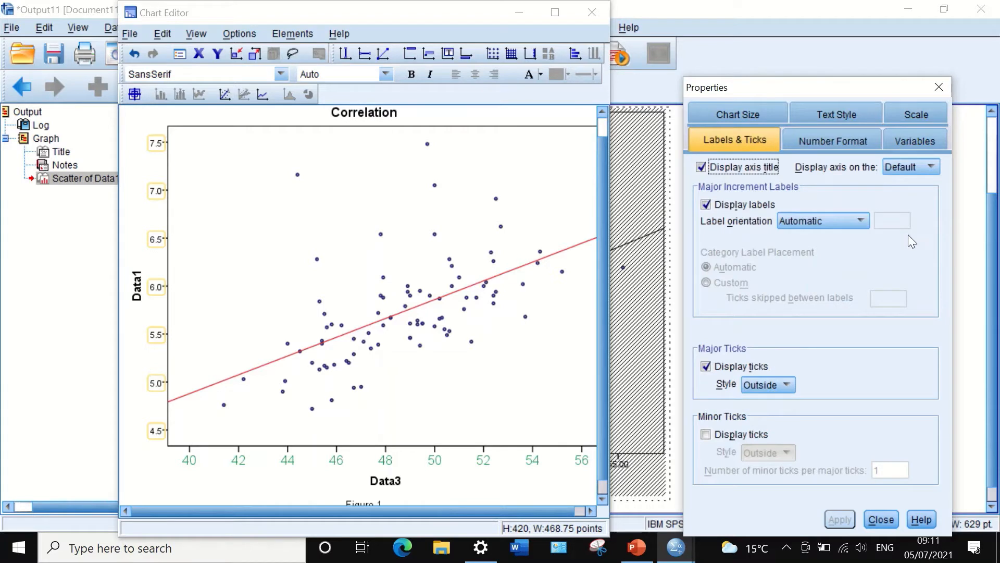
left_click(772, 113)
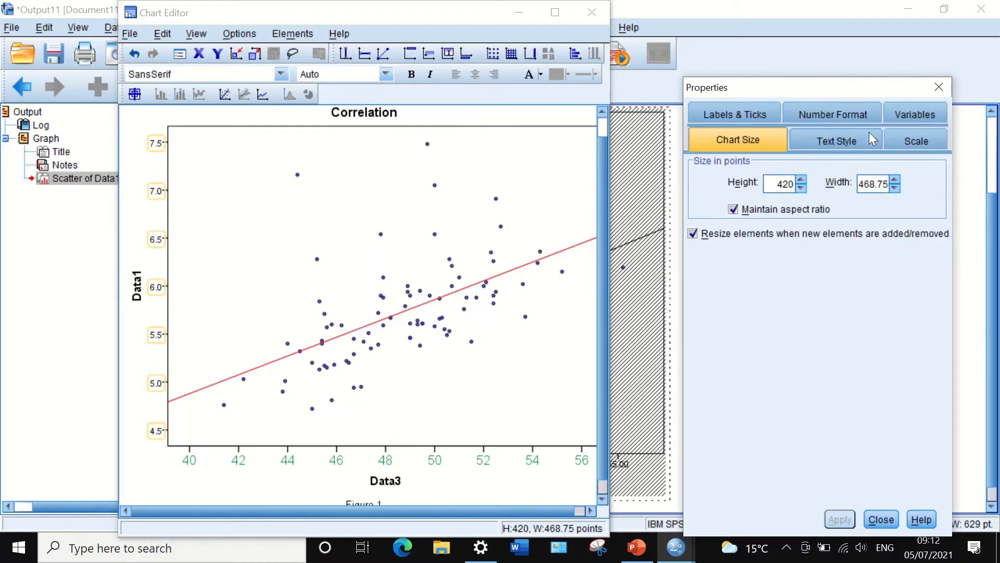
left_click(852, 139)
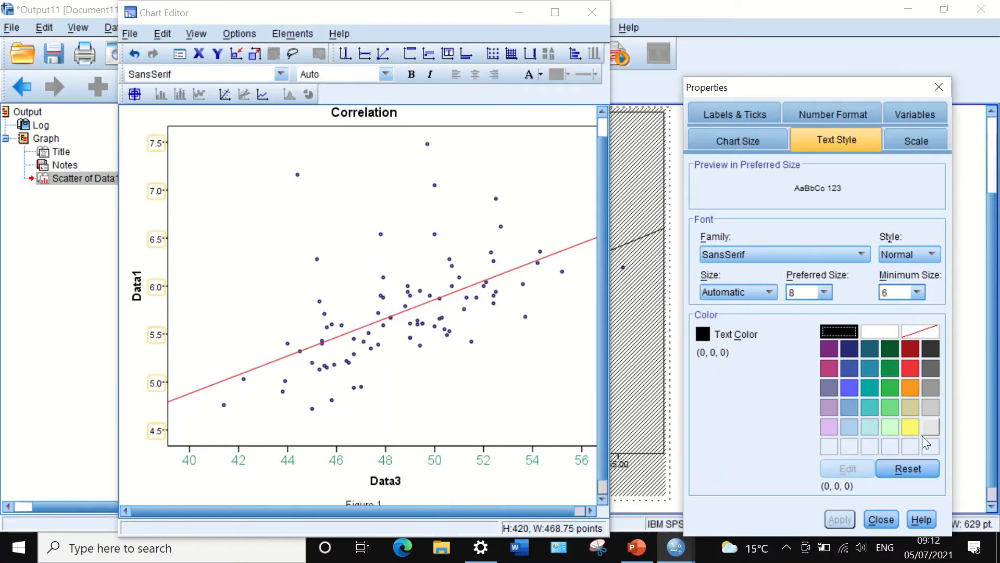
left_click(867, 389)
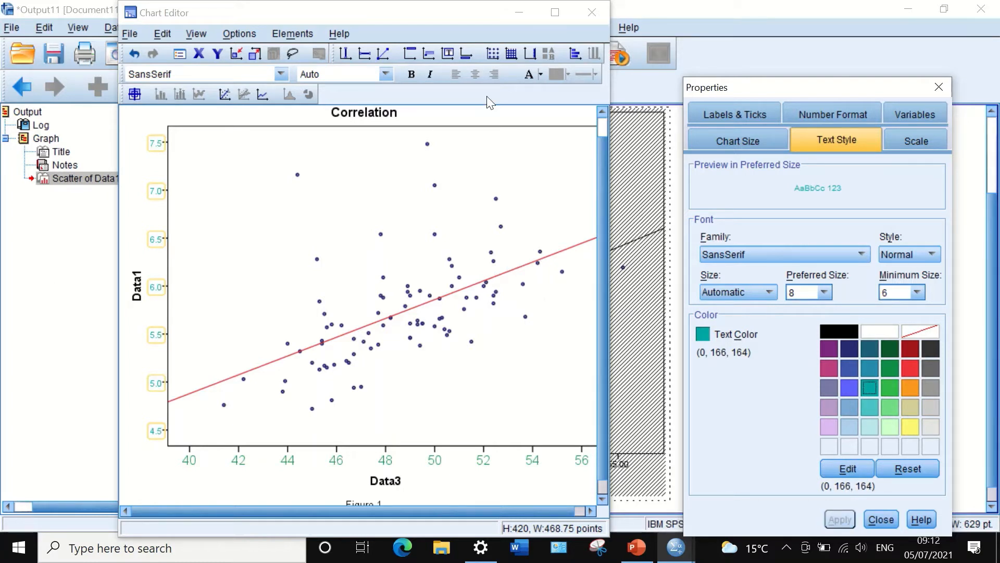
Set the Data1 axis's major increment to 0.1 and apply it
left_click(912, 139)
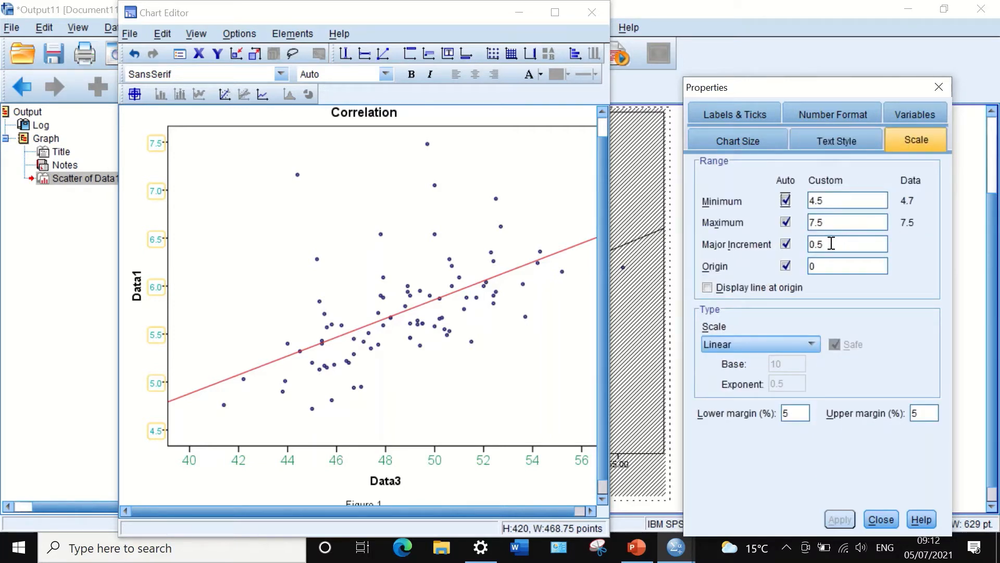
left_click_drag(831, 243, 817, 244)
type("1")
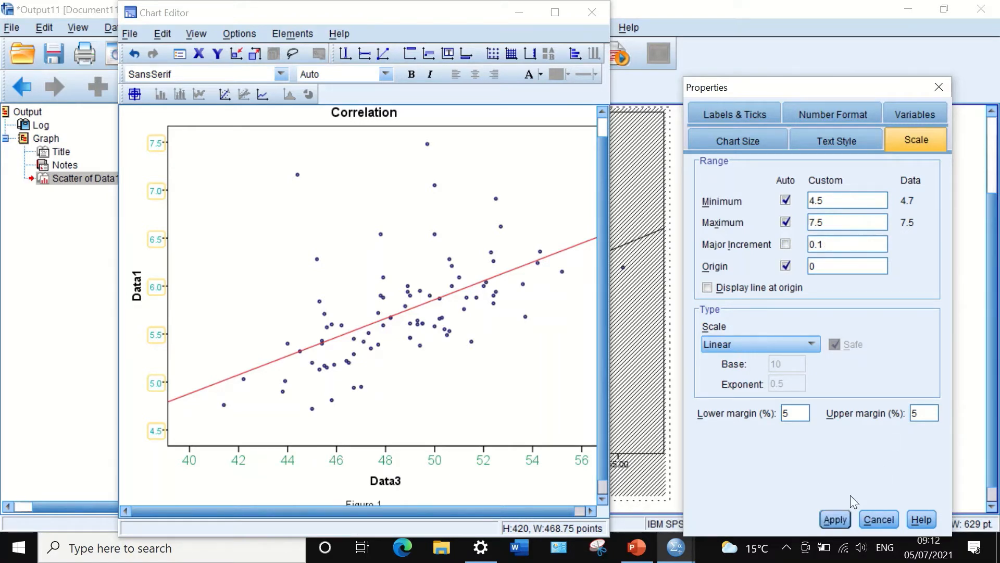
left_click(836, 519)
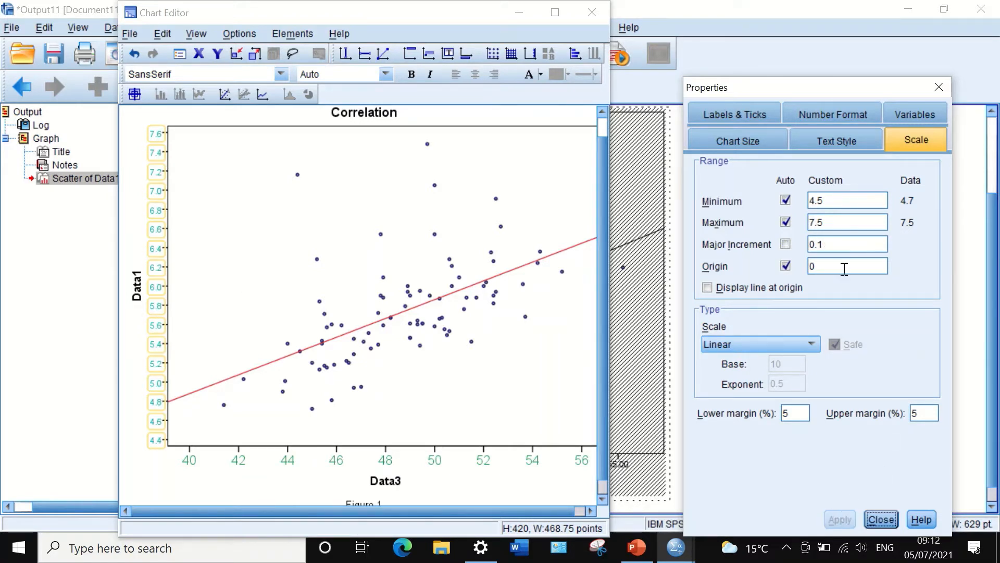
left_click(123, 208)
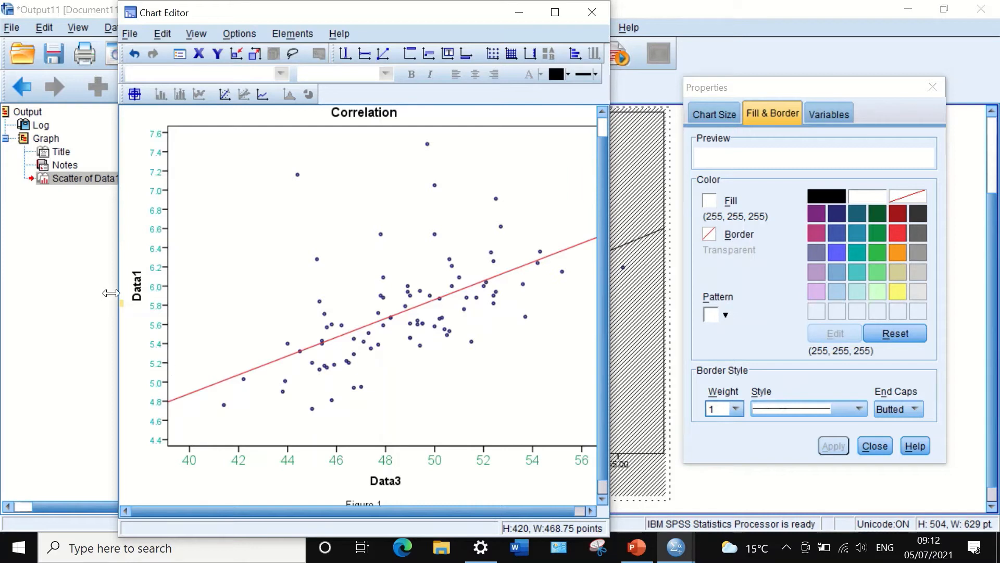
left_click(139, 295)
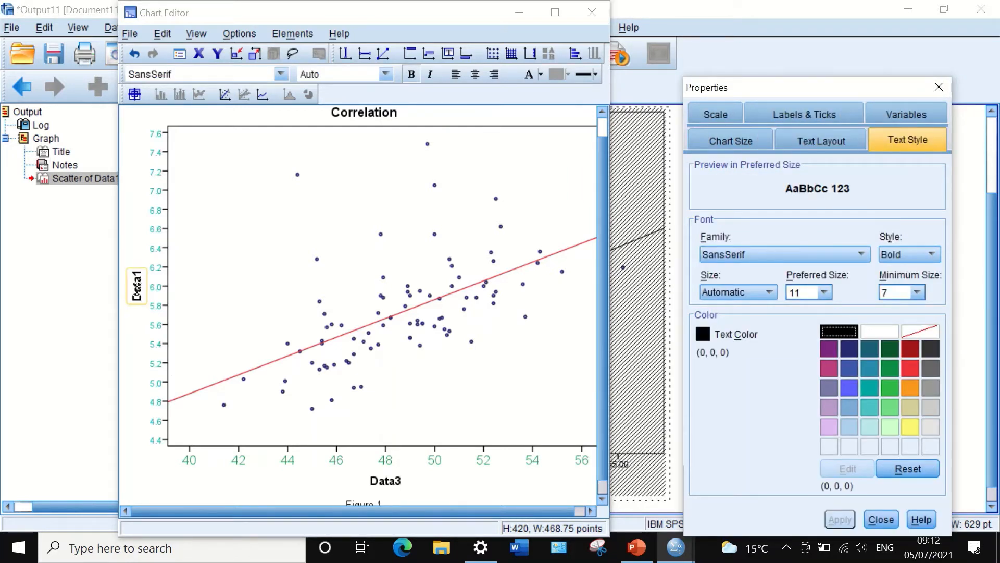
left_click(138, 333)
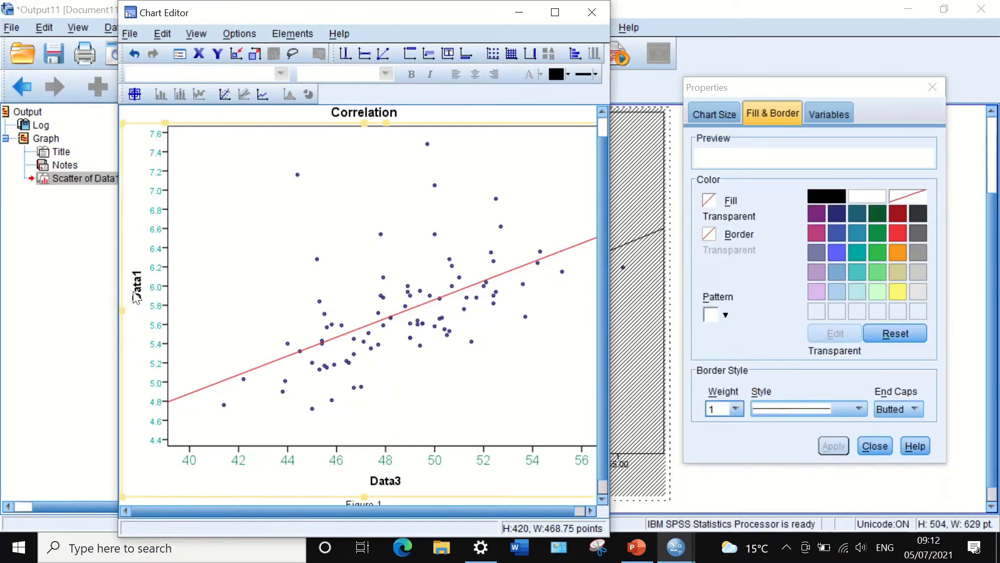
left_click(137, 296)
left_click(137, 292)
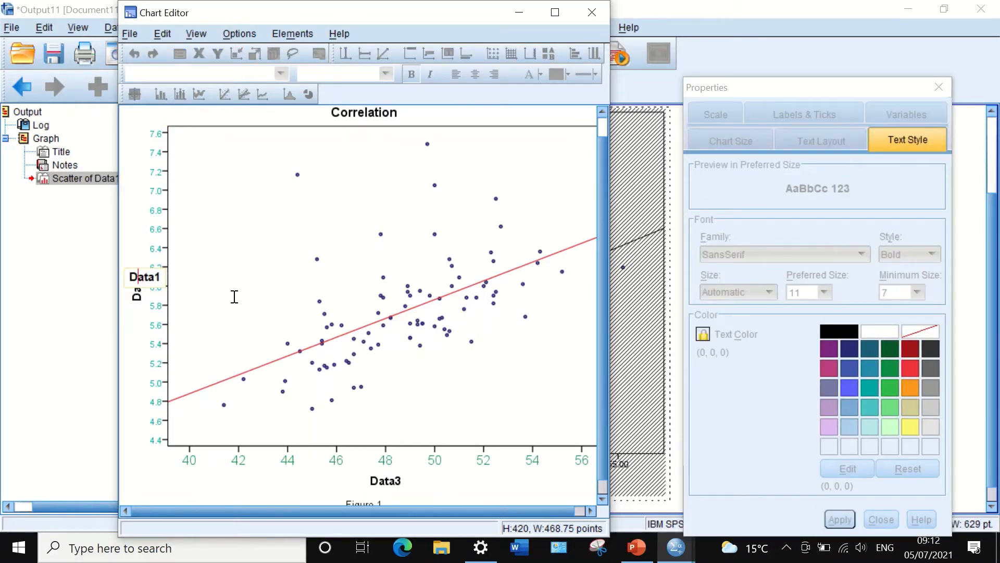
type("h")
key("BackSpace")
left_click(138, 315)
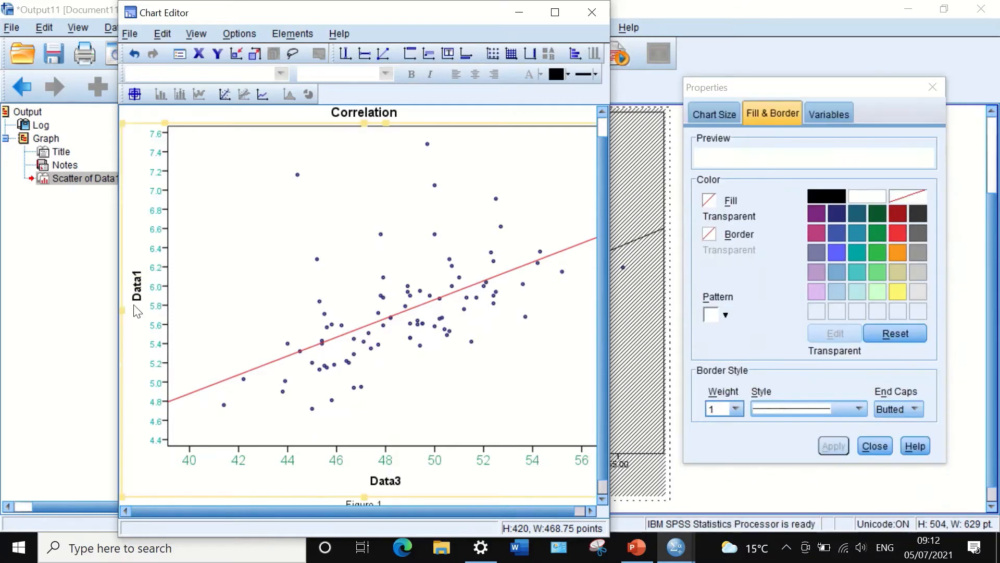
Set the preferred font size of the Data1 axis title to 14, apply it, and close the properties
left_click(137, 295)
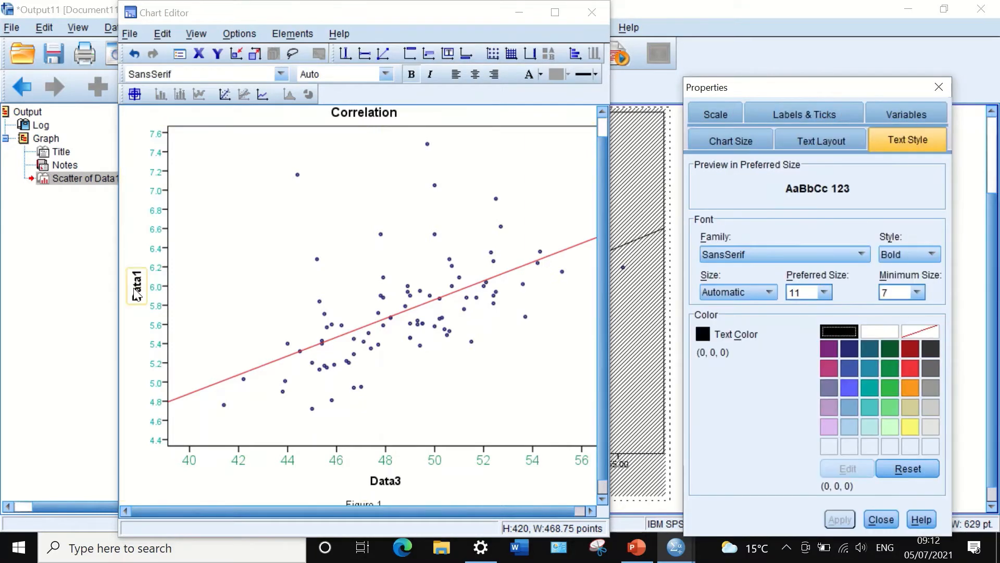
left_click(137, 293)
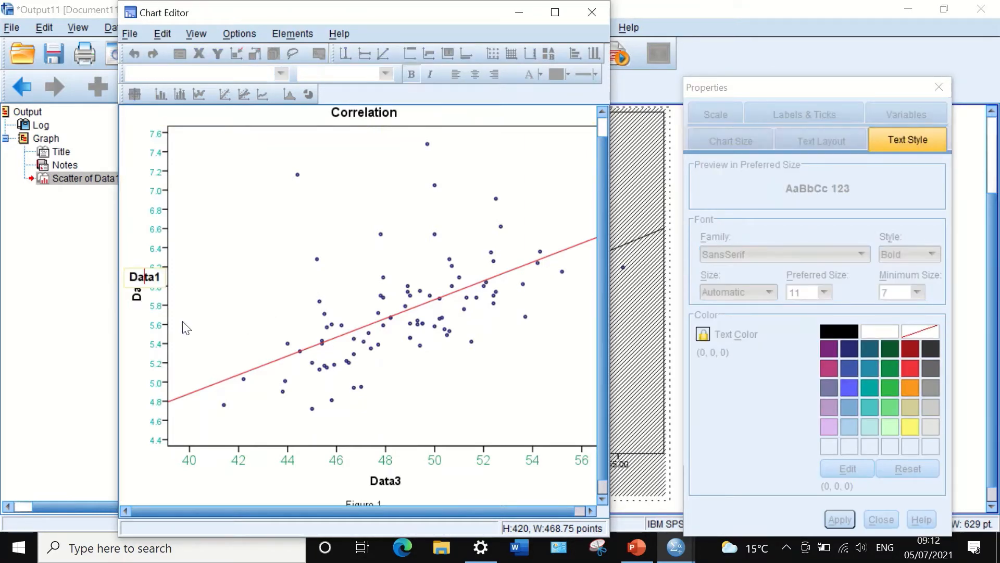
left_click(136, 298)
left_click(136, 299)
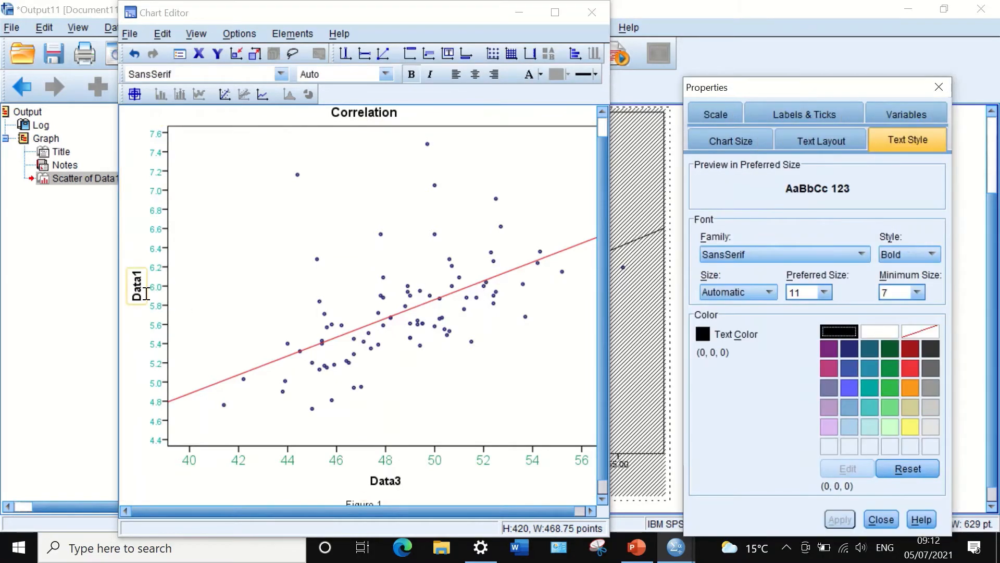
left_click(824, 292)
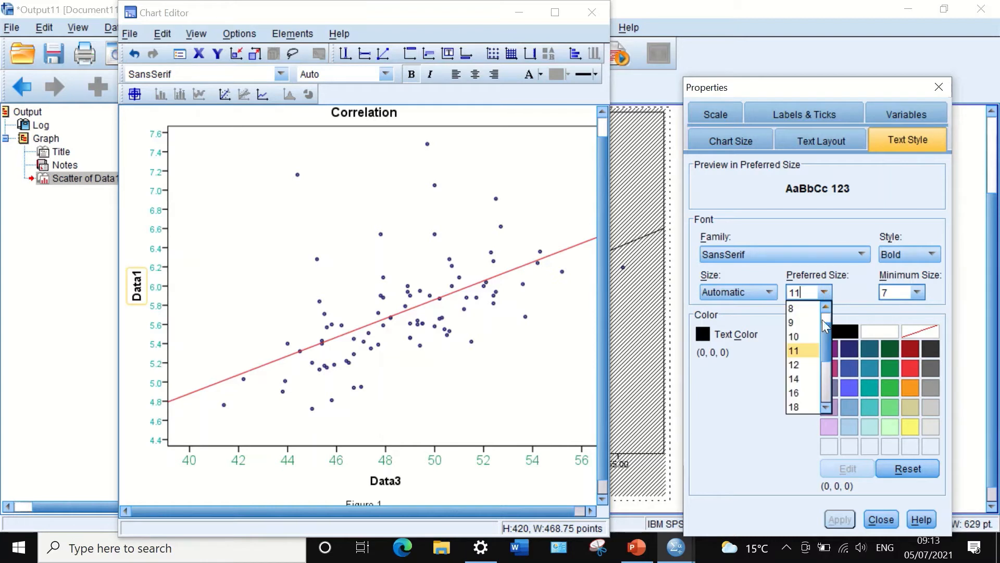
left_click(812, 377)
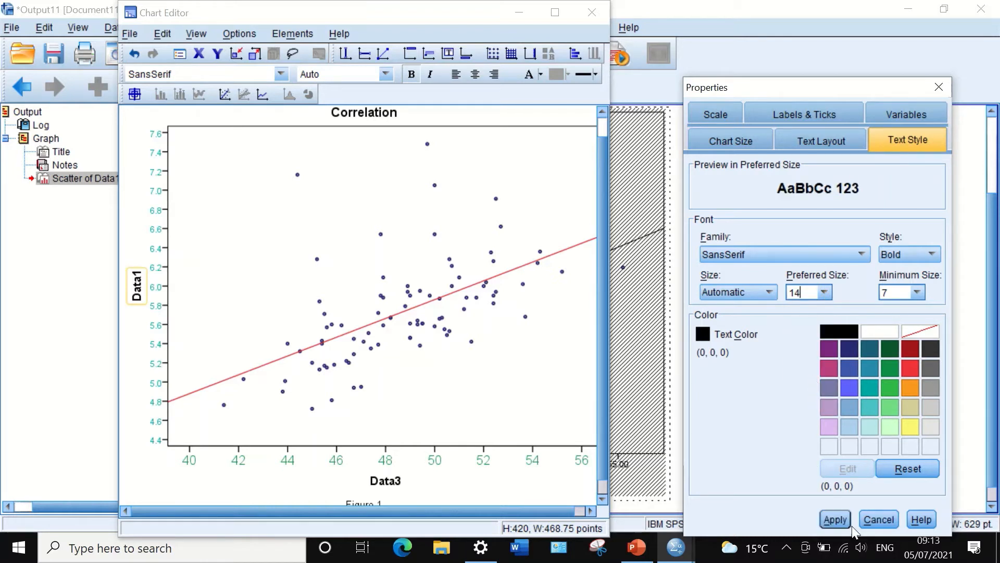
left_click(838, 519)
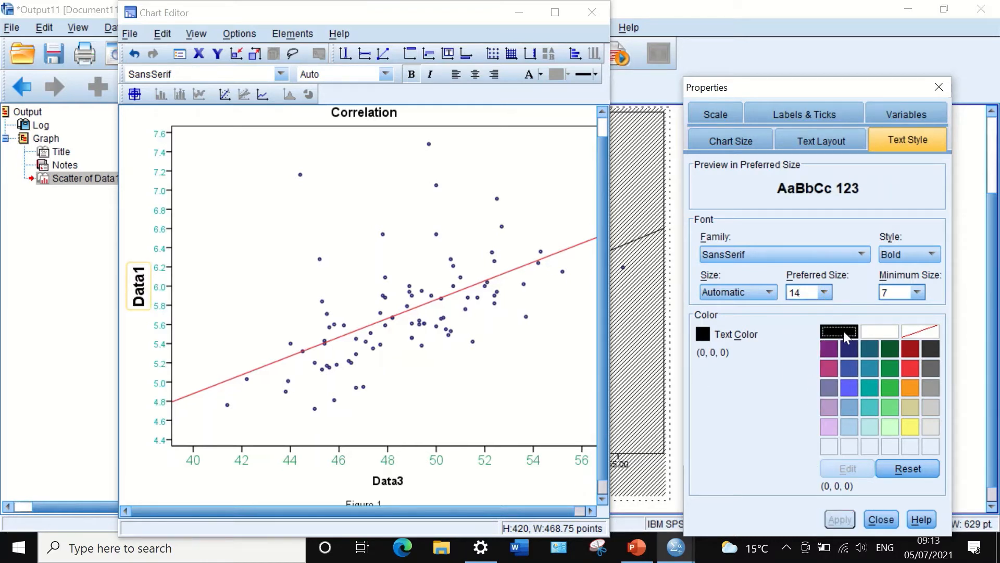
left_click(882, 519)
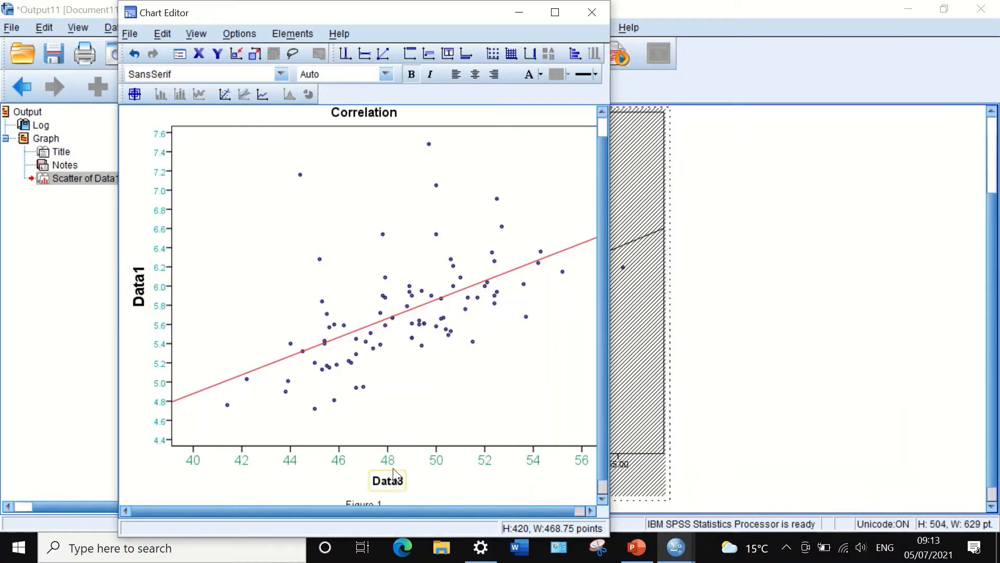
left_click(398, 482)
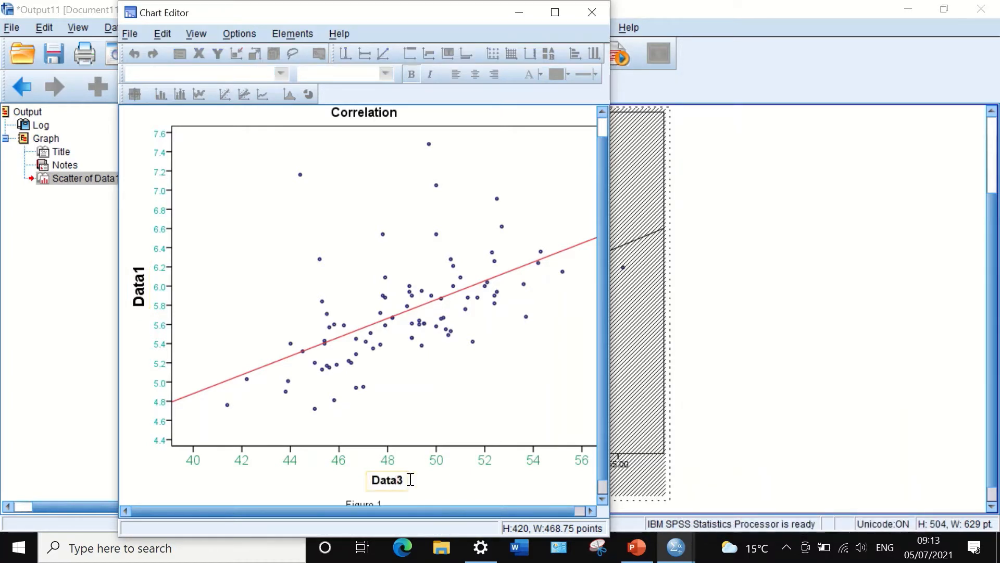
key("BackSpace")
type("a")
left_click(379, 468)
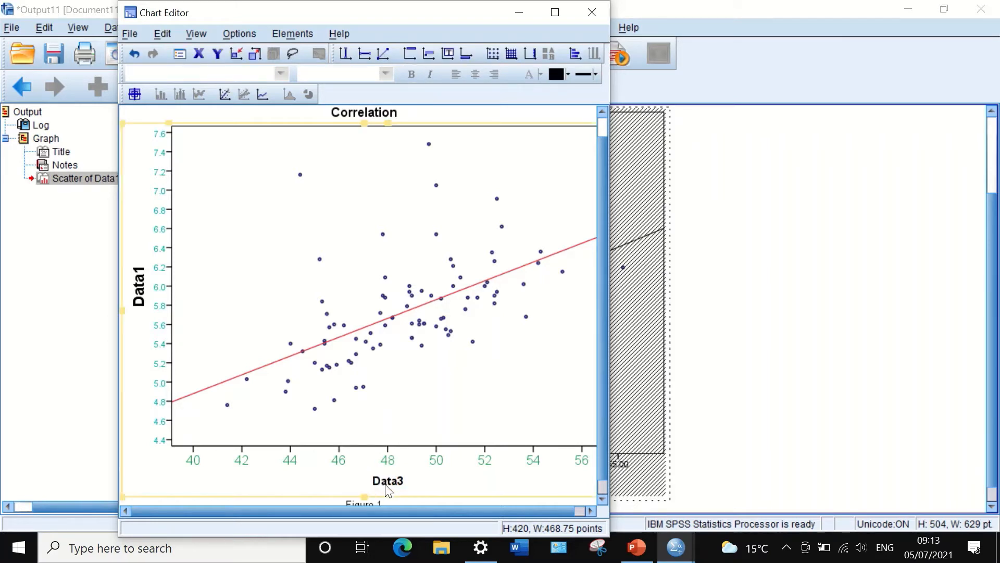
Set the preferred font size of the Data3 axis title to 14, apply it, and close the properties
double_click(387, 480)
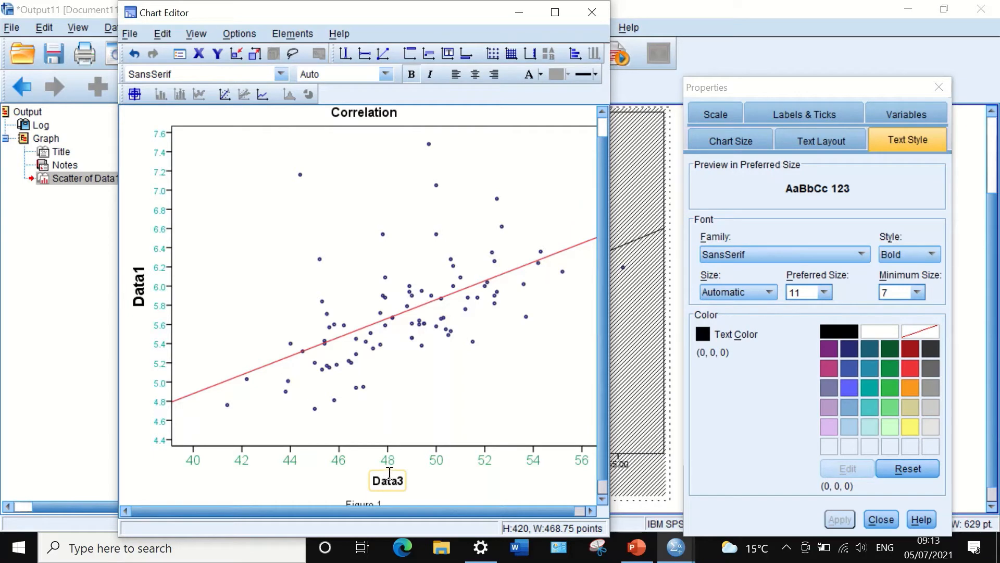
left_click(395, 471)
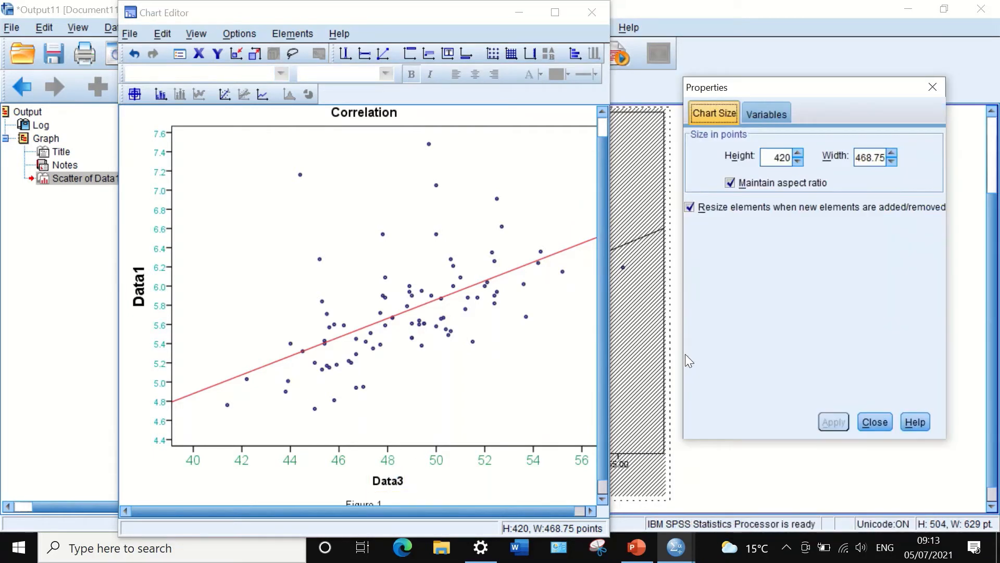
left_click(395, 475)
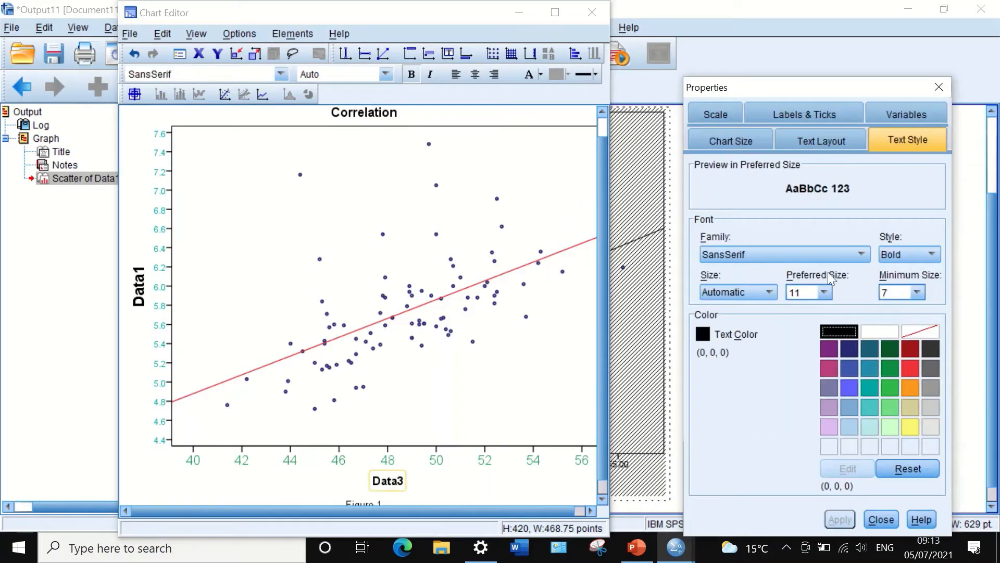
left_click(824, 292)
left_click(796, 369)
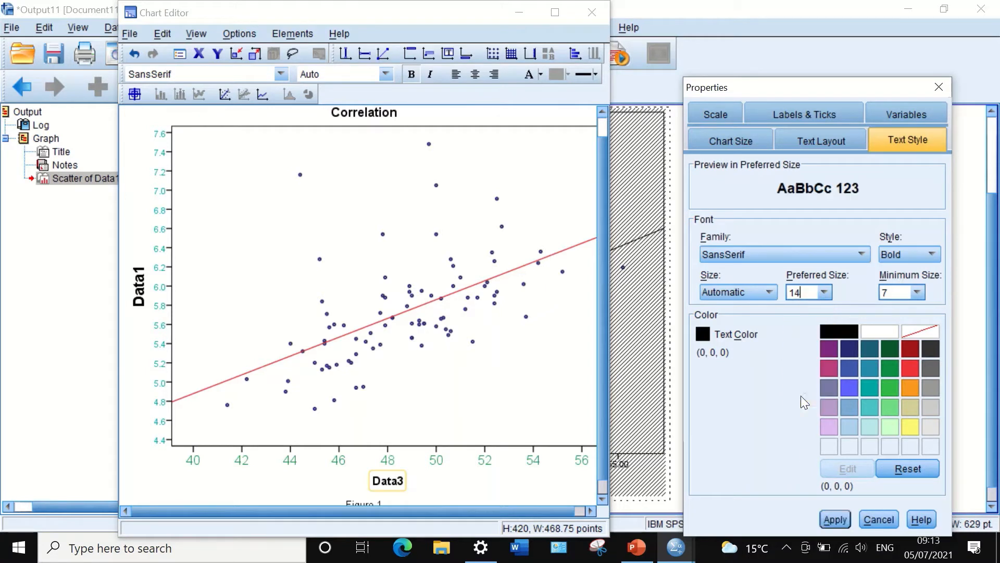
left_click(842, 518)
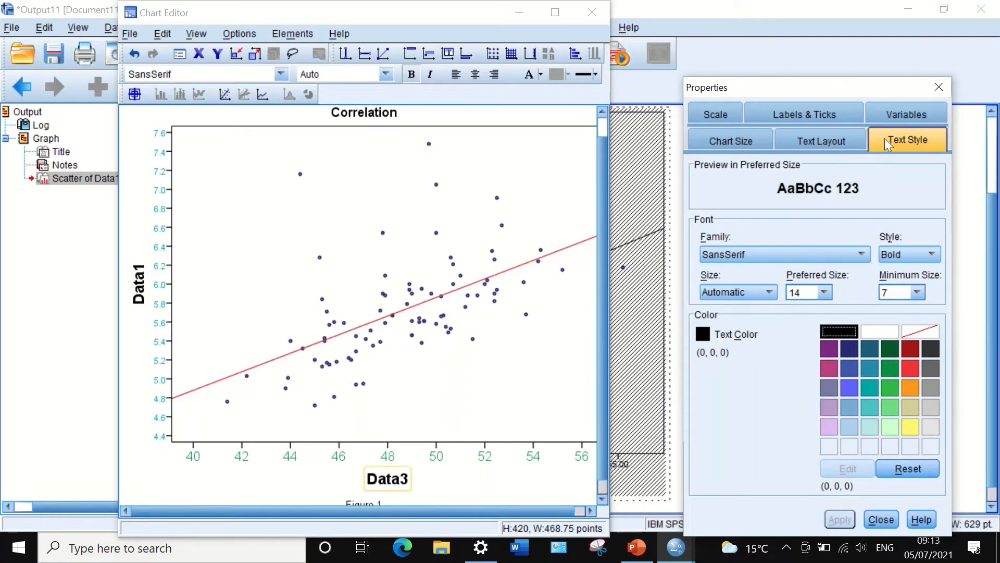
left_click(942, 86)
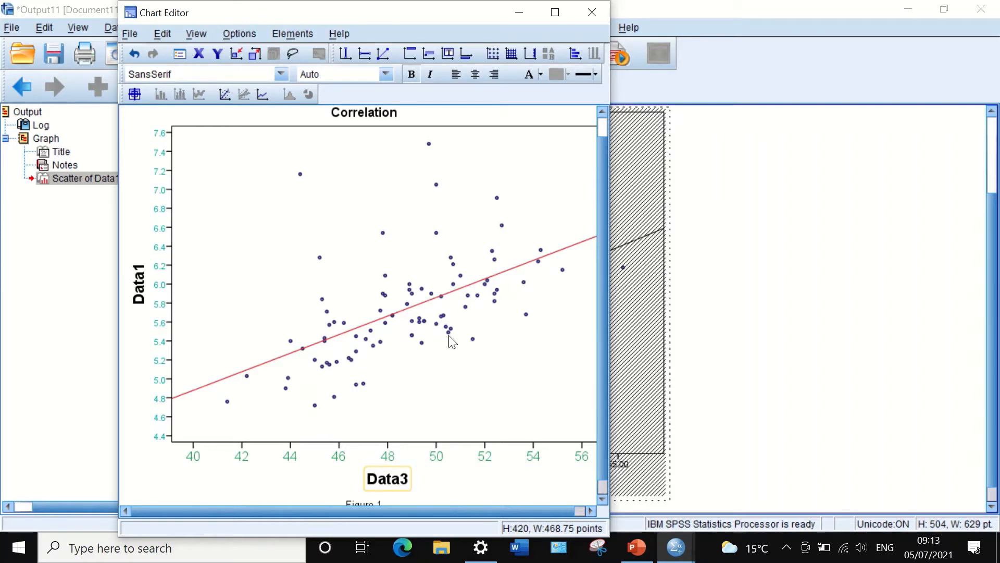
Close the chart editor and set up an export of the selected scatterplot as a Word/RTF (*.doc) document
mouse_move(583, 16)
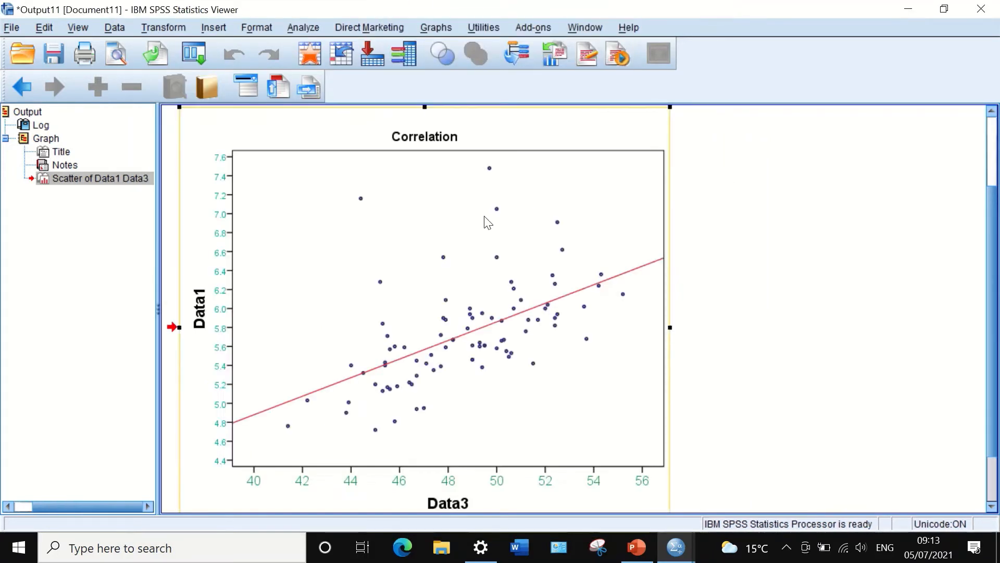
left_click(502, 237)
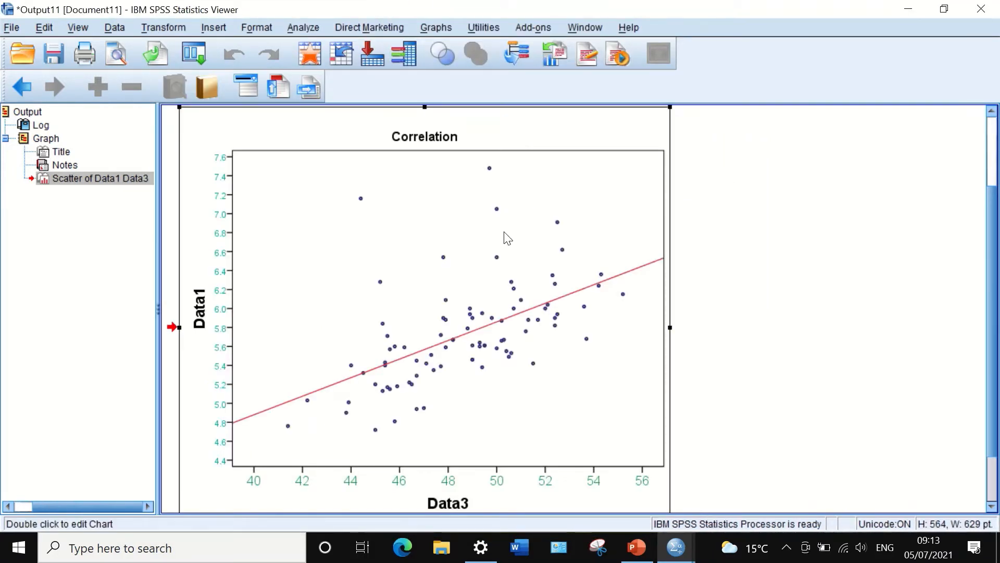
right_click(393, 230)
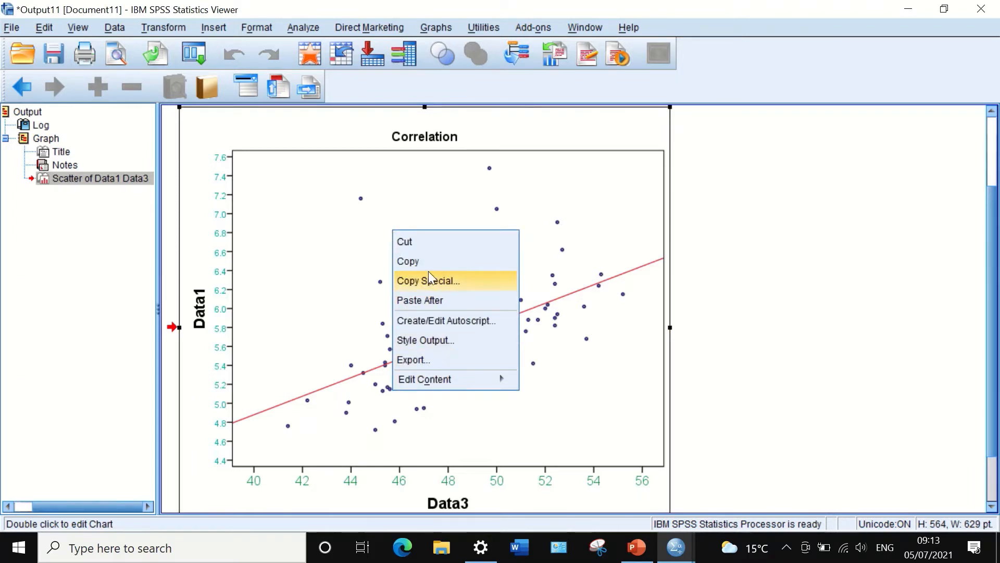
left_click(420, 360)
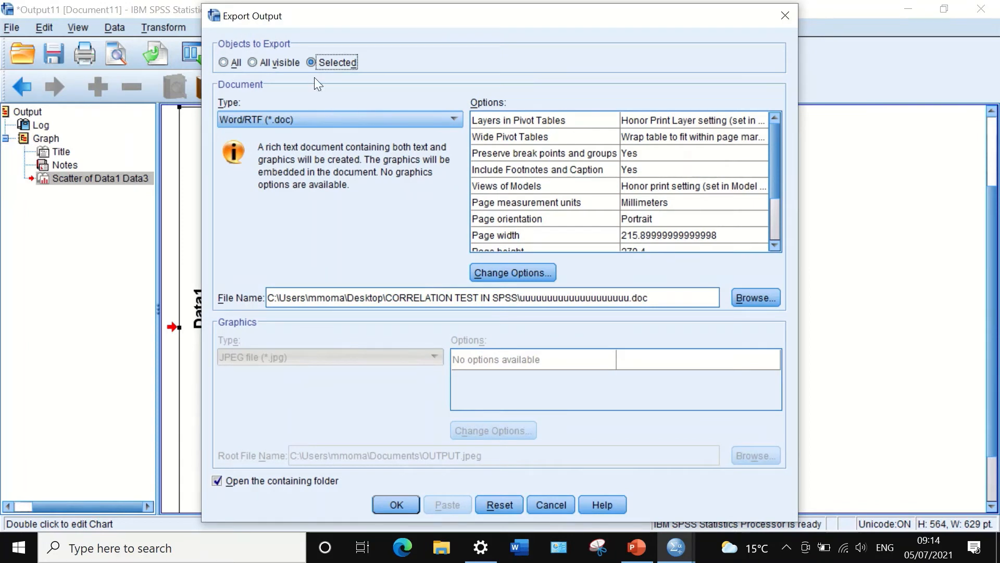
left_click(339, 121)
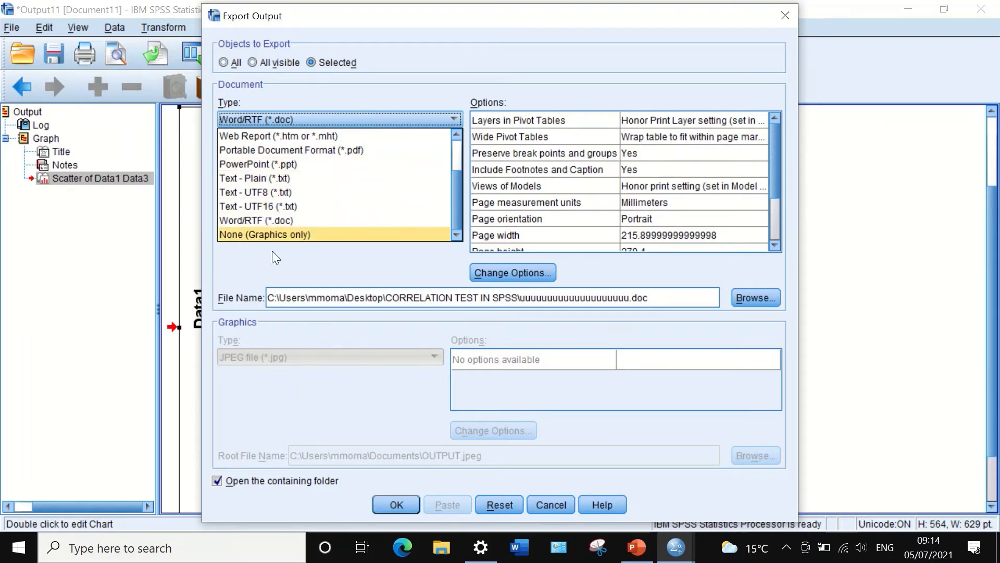
left_click(282, 221)
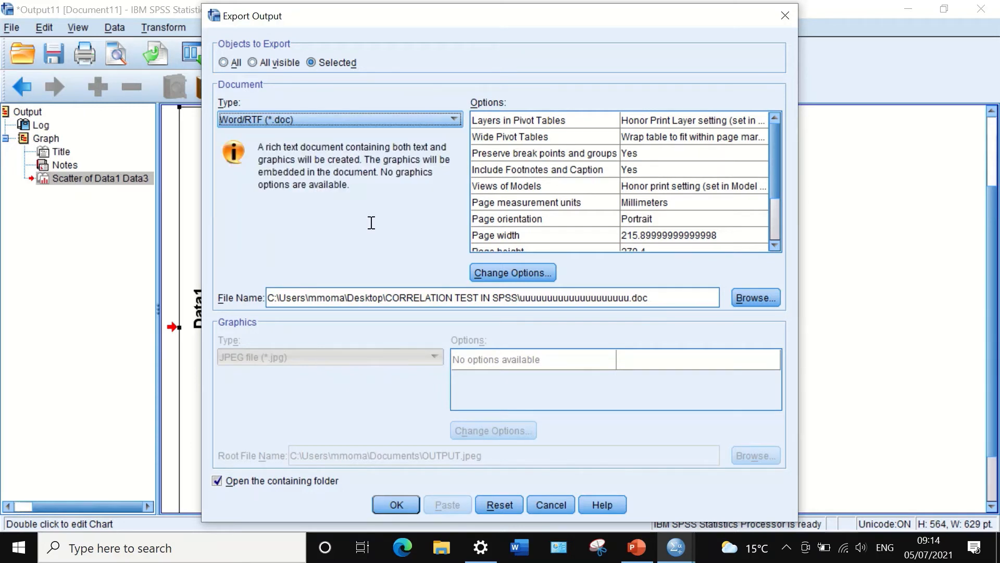
Choose the CORRELATION TEST IN SPSS folder on the Desktop as the location for the exported file
left_click(742, 299)
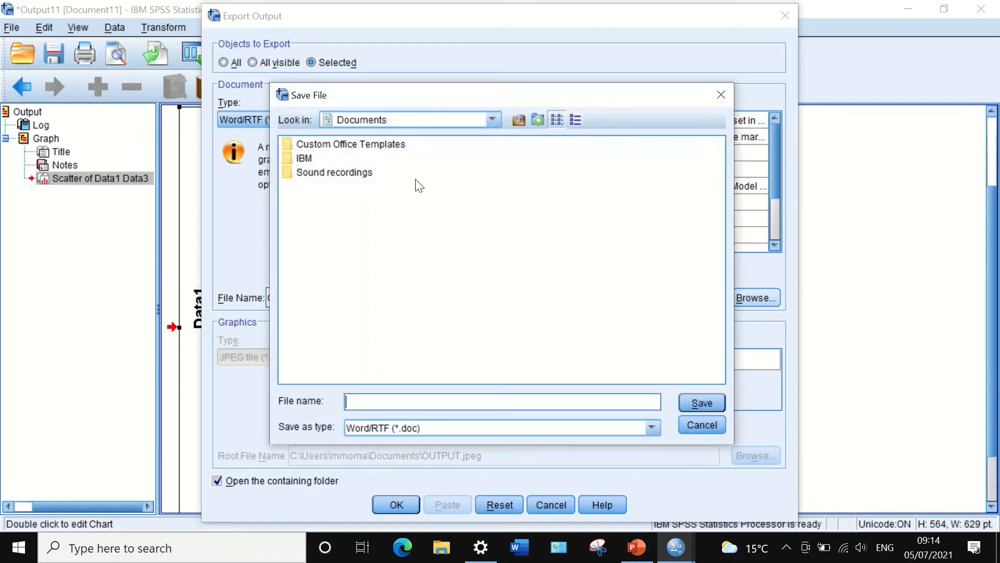
left_click(390, 120)
scroll(390, 164, "up", 2)
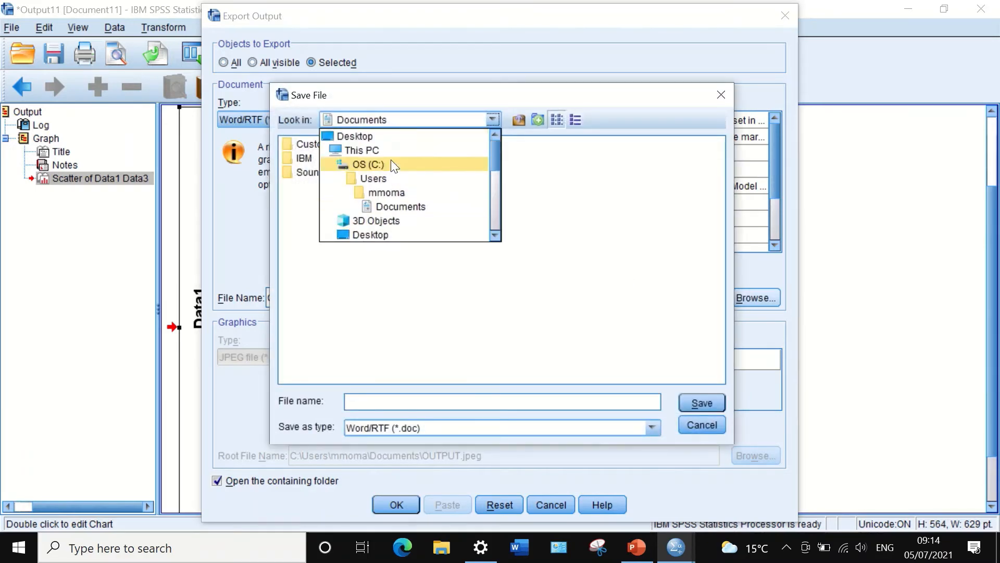
left_click(375, 139)
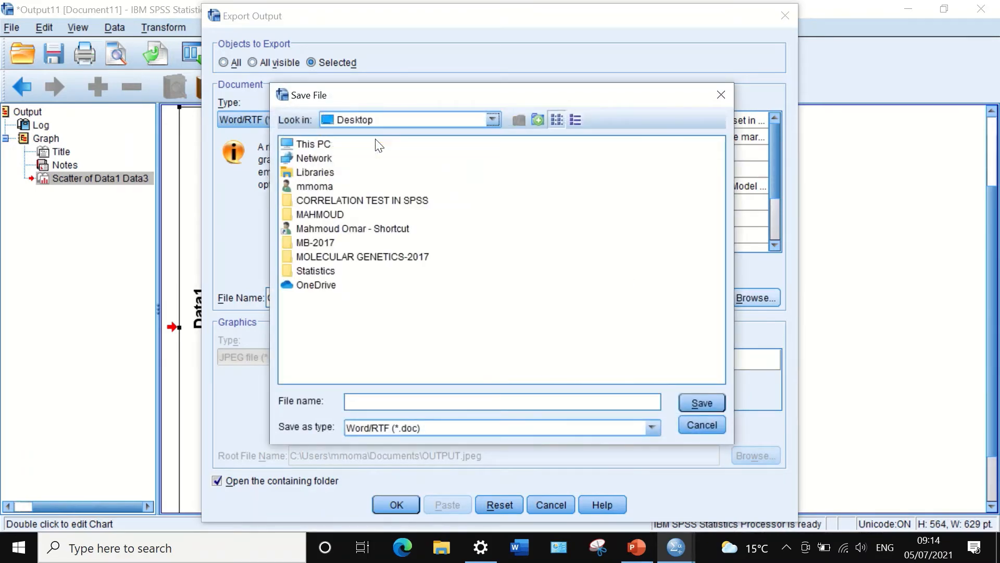
double_click(360, 201)
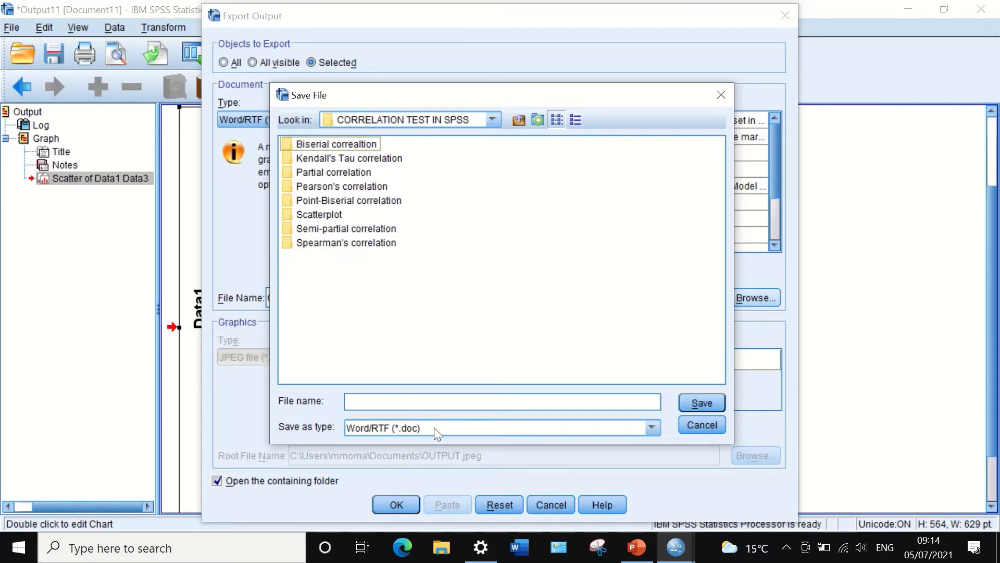
Name the export file "correlation graph", save that name, and run the Word/RTF export
left_click(532, 403)
type("C")
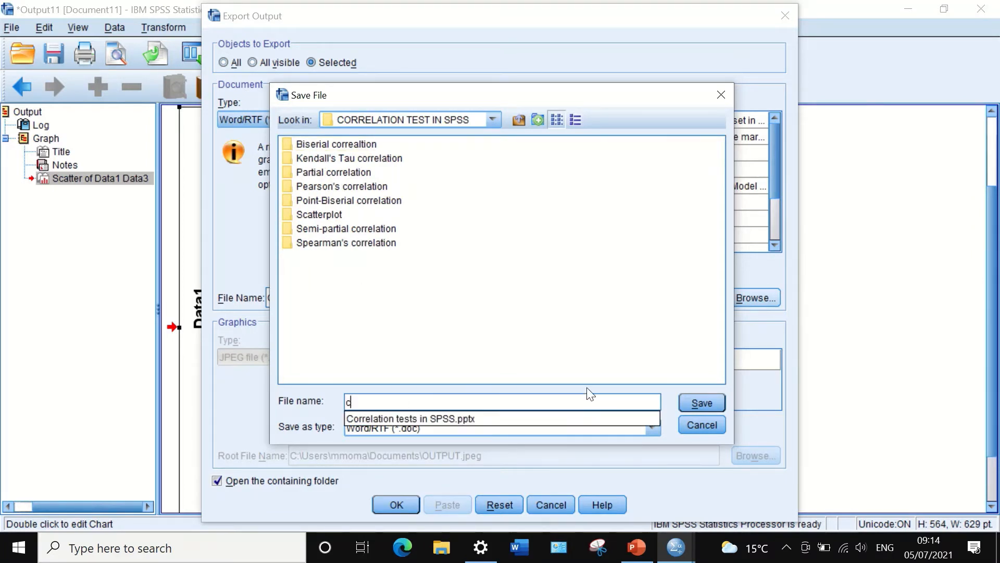
type("orrea")
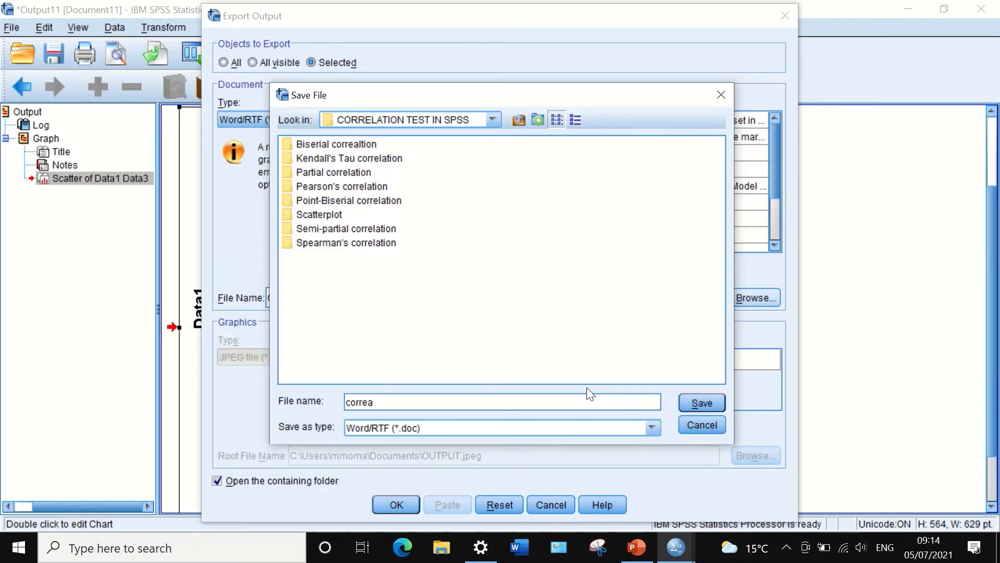
type("lation grapn")
key("BackSpace")
key("BackSpace")
key("BackSpace")
key("BackSpace")
key("BackSpace")
key("BackSpace")
key("BackSpace")
key("BackSpace")
key("BackSpace")
key("BackSpace")
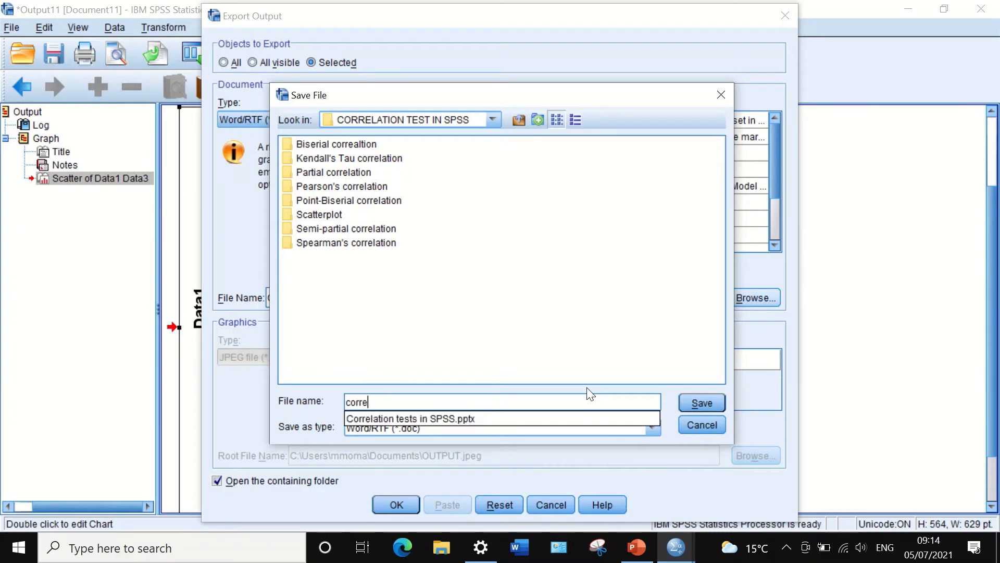
type("lation graph")
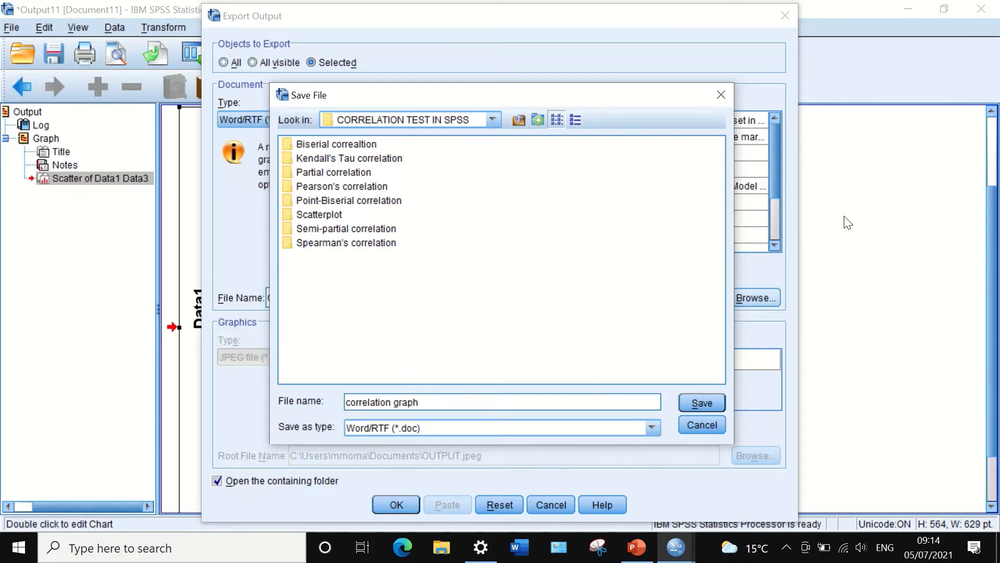
left_click(703, 402)
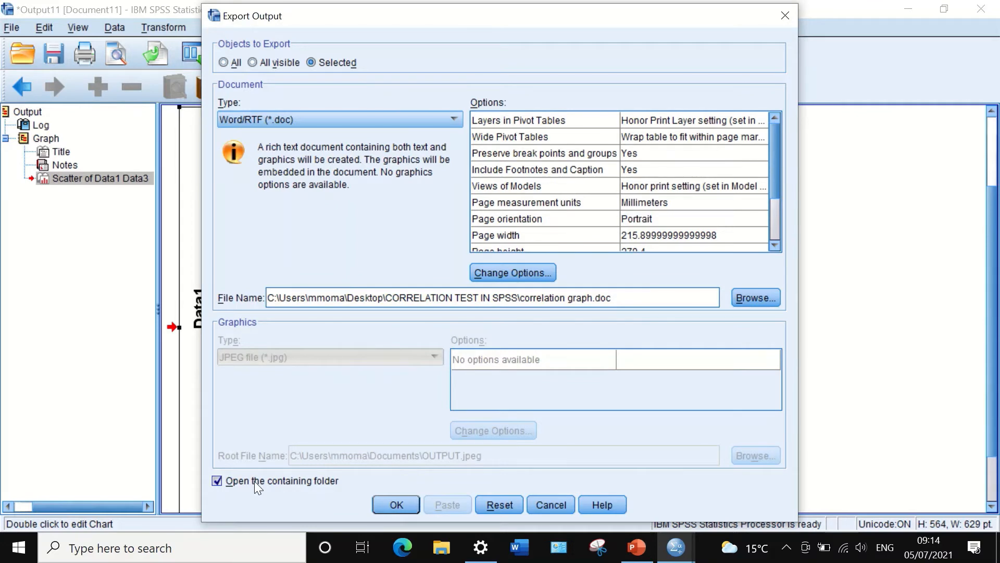
left_click(395, 504)
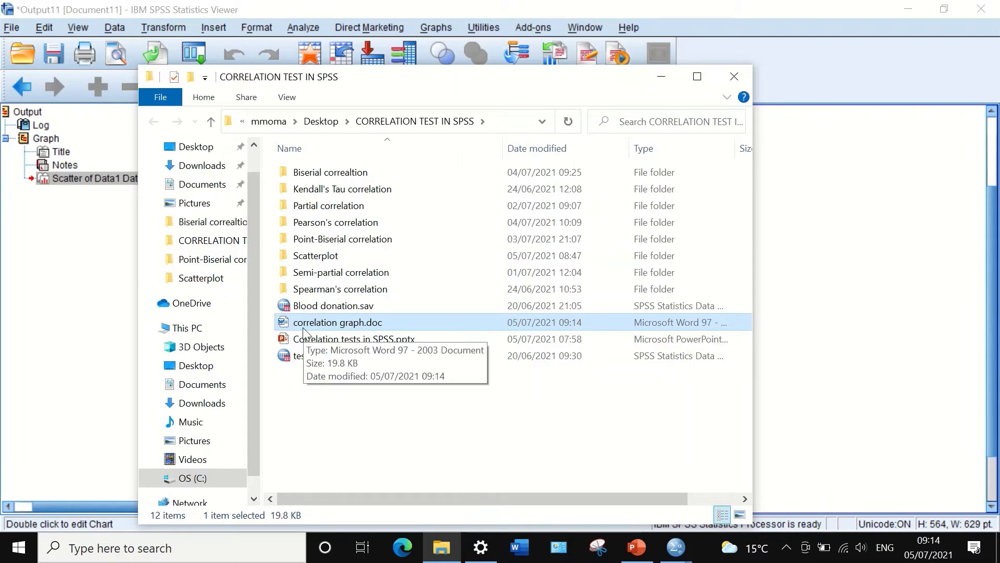
Open the exported correlation graph.doc in Word and examine the chart from its title to the figure footnote
double_click(310, 325)
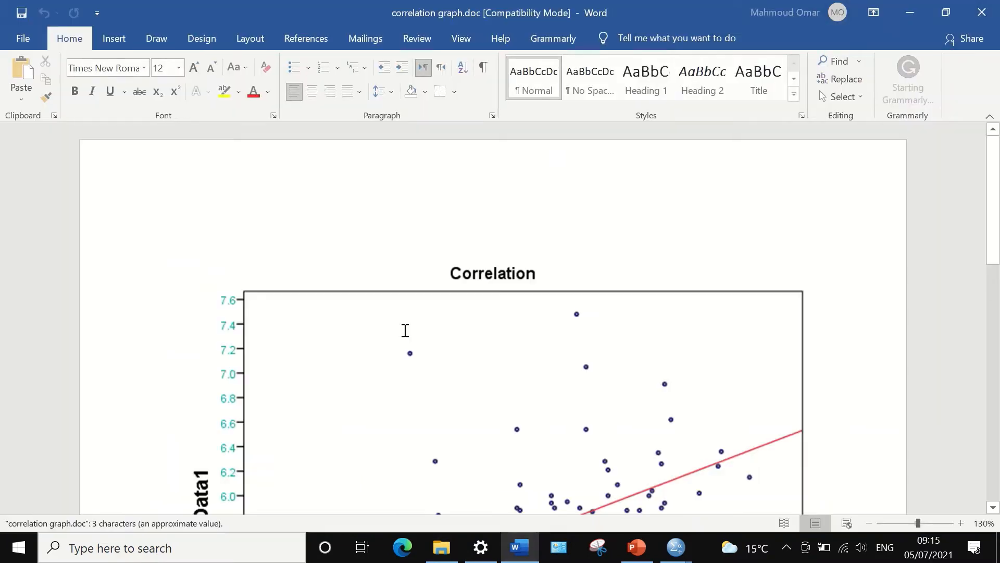
scroll(640, 279, "down", 5)
scroll(644, 283, "down", 10)
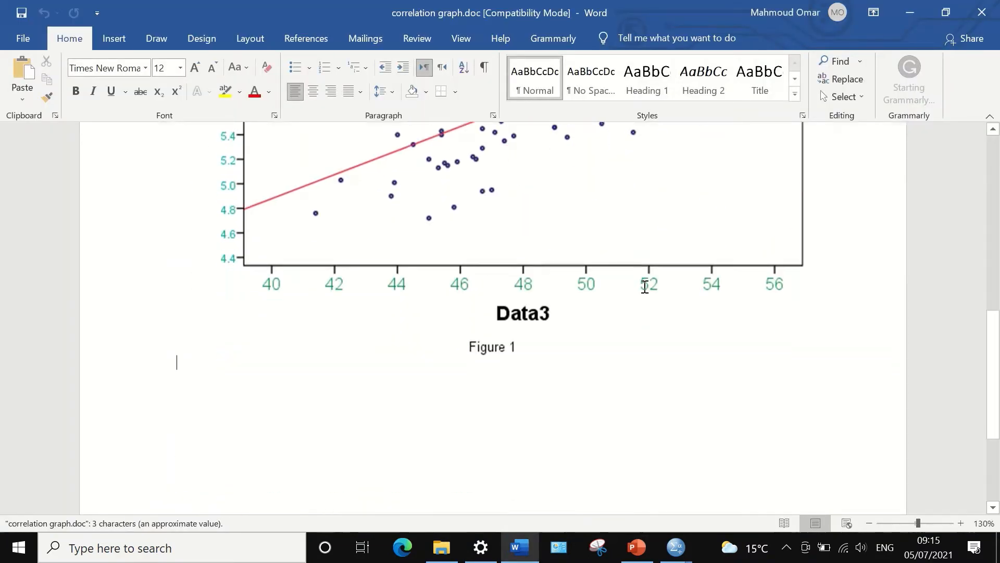
scroll(645, 295, "up", 12)
scroll(646, 297, "up", 4)
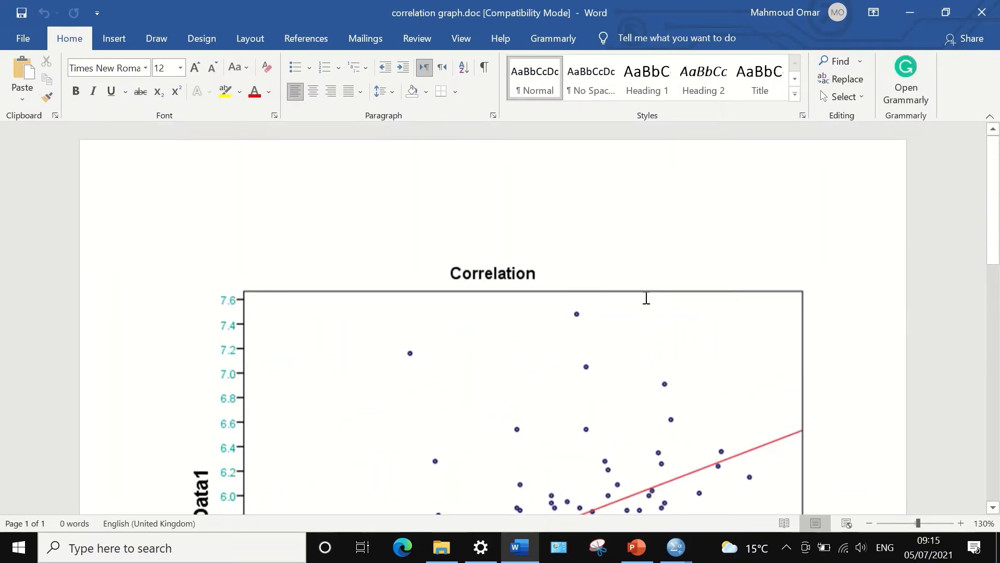
scroll(646, 298, "down", 11)
scroll(646, 298, "up", 6)
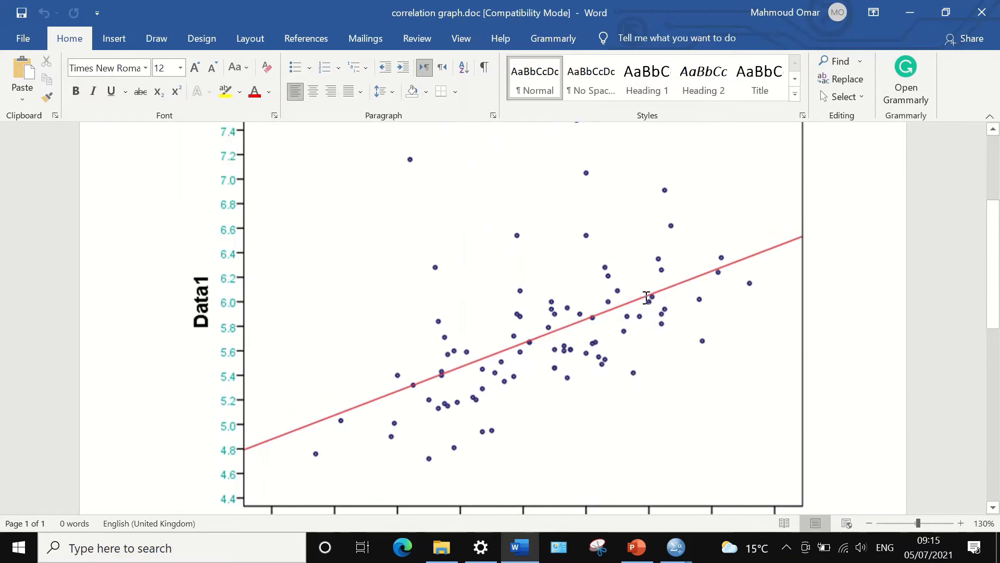
Switch back to the SPSS output and export the selected scatterplot as Portable Document Format (*.pdf)
left_click(676, 547)
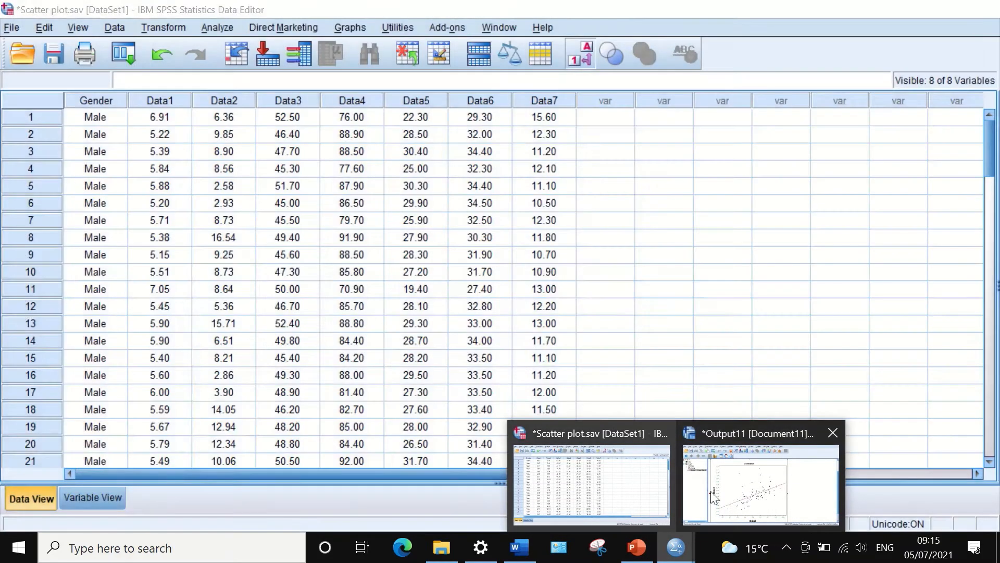
left_click(737, 505)
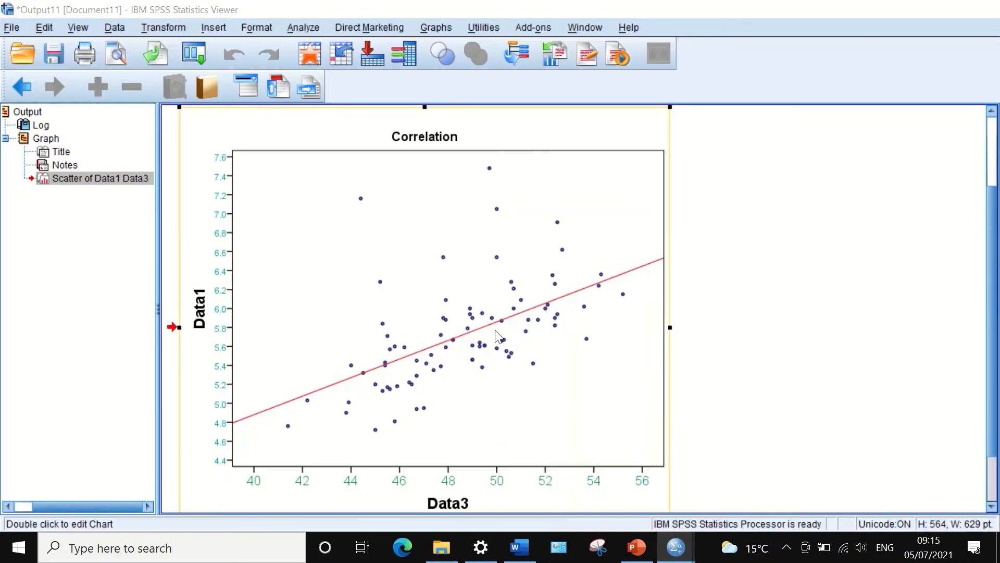
right_click(381, 257)
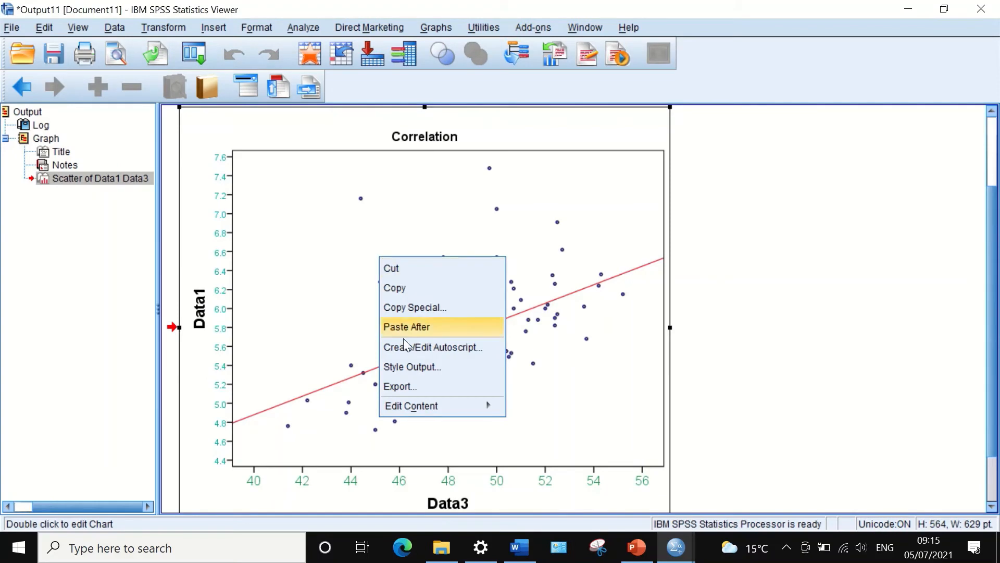
left_click(402, 388)
left_click(371, 120)
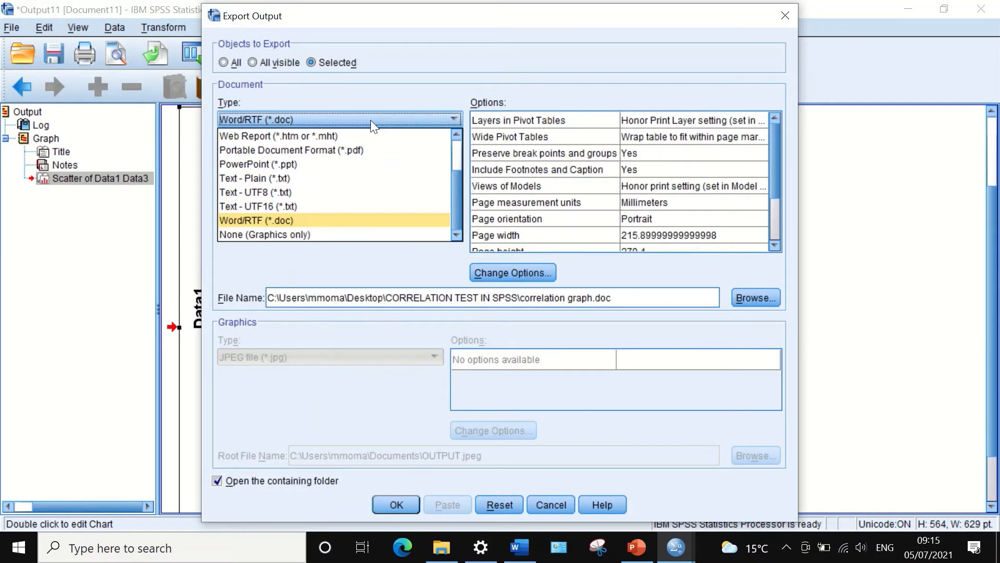
left_click(345, 149)
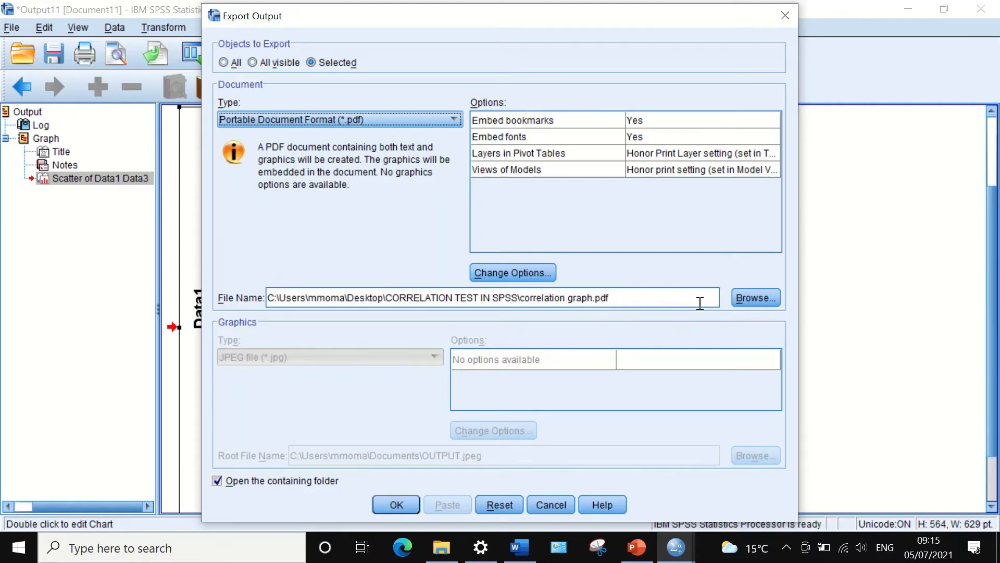
left_click(398, 498)
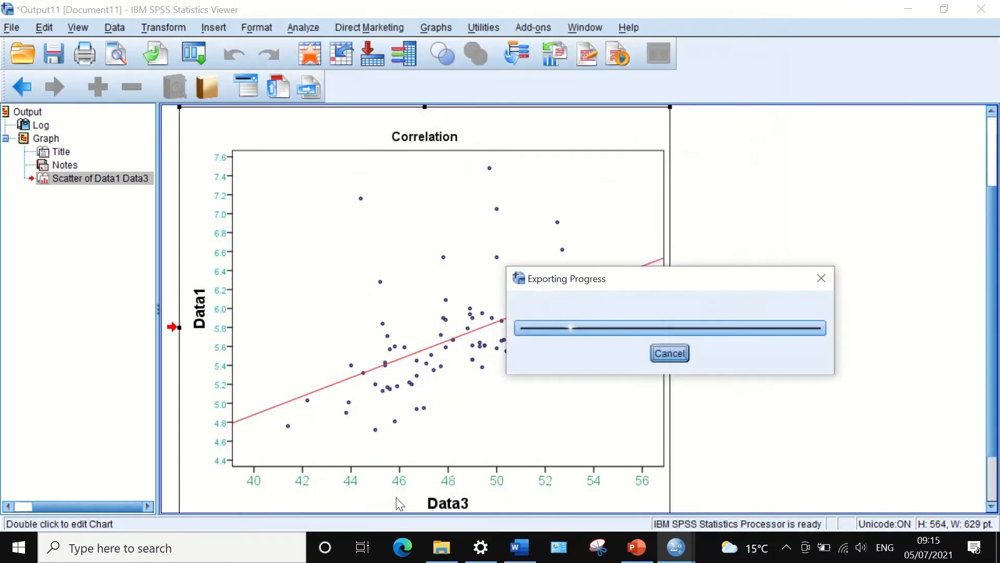
Open the exported correlation graph.pdf, look through the whole page, and return to the SPSS output
left_click(441, 547)
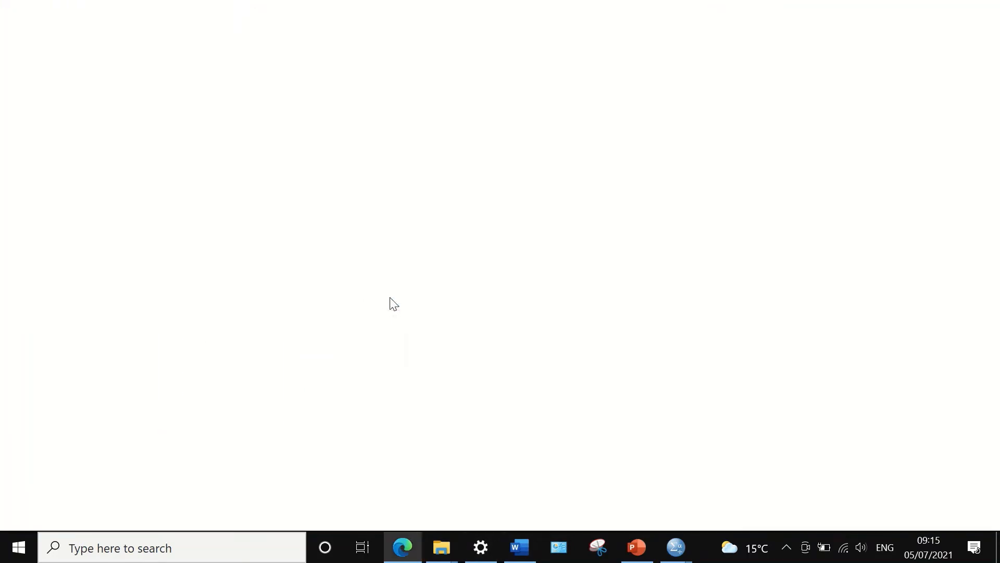
scroll(544, 333, "down", 8)
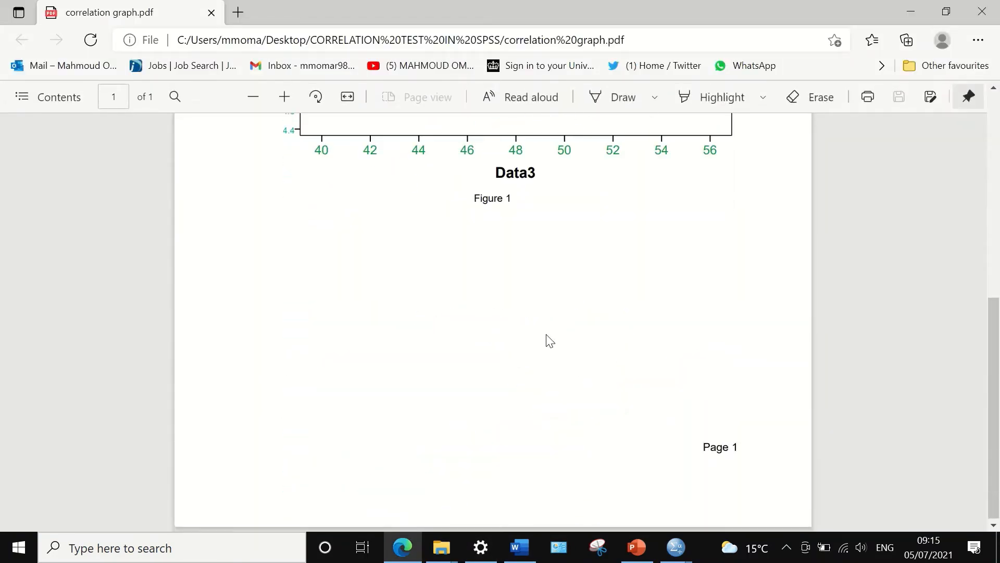
scroll(547, 339, "up", 8)
scroll(547, 338, "down", 6)
scroll(549, 341, "up", 5)
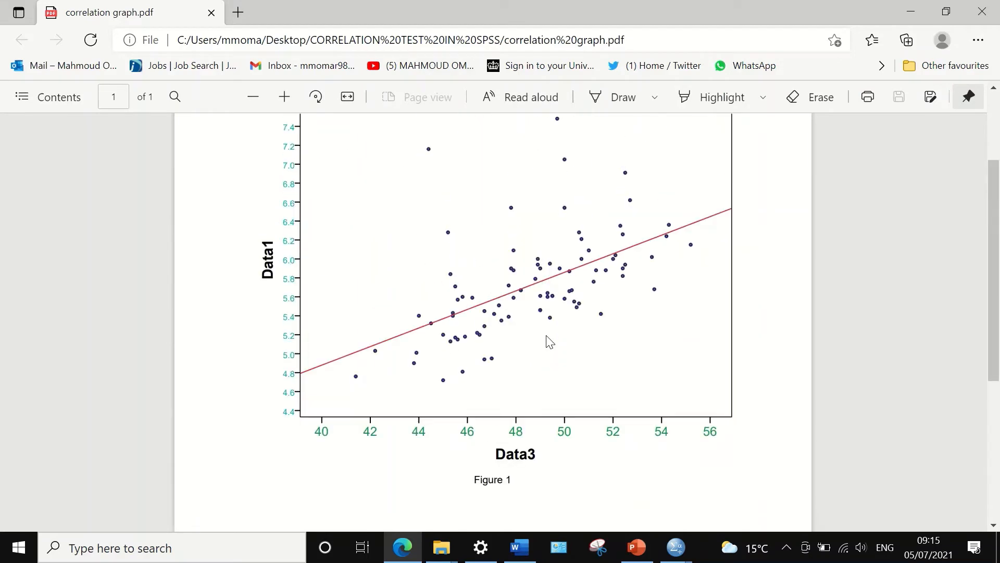
scroll(529, 284, "down", 2)
scroll(457, 164, "up", 3)
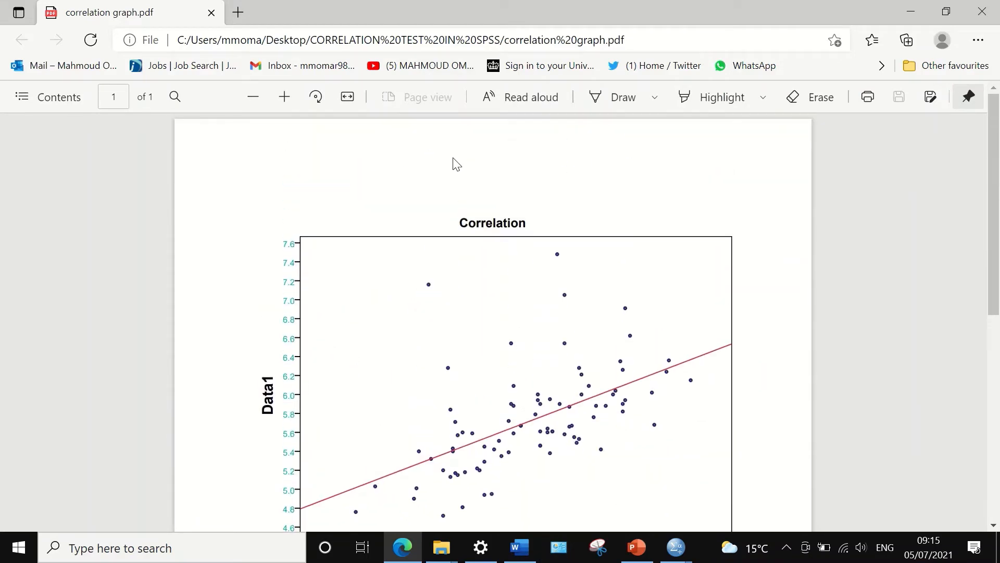
scroll(261, 339, "down", 2)
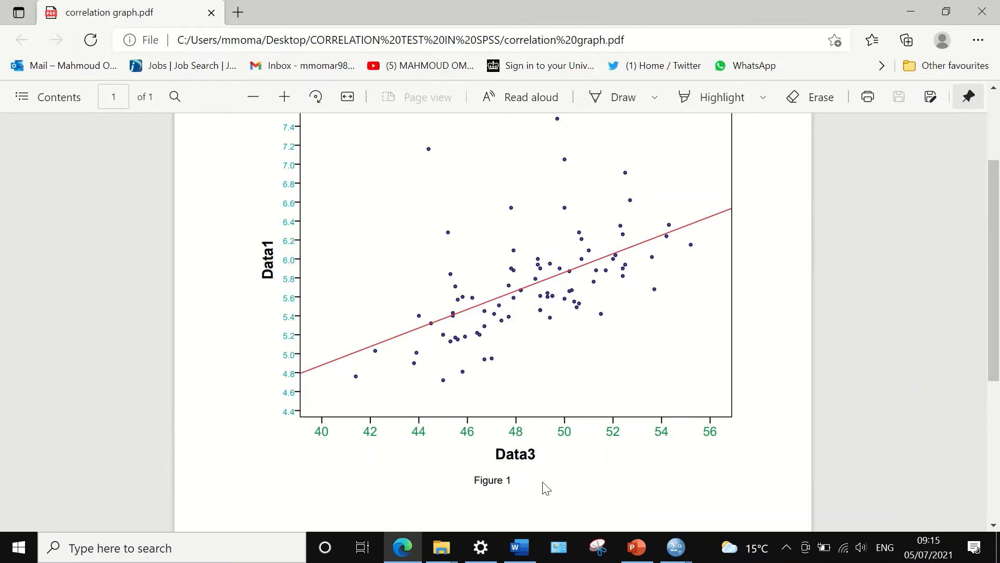
scroll(540, 491, "up", 2)
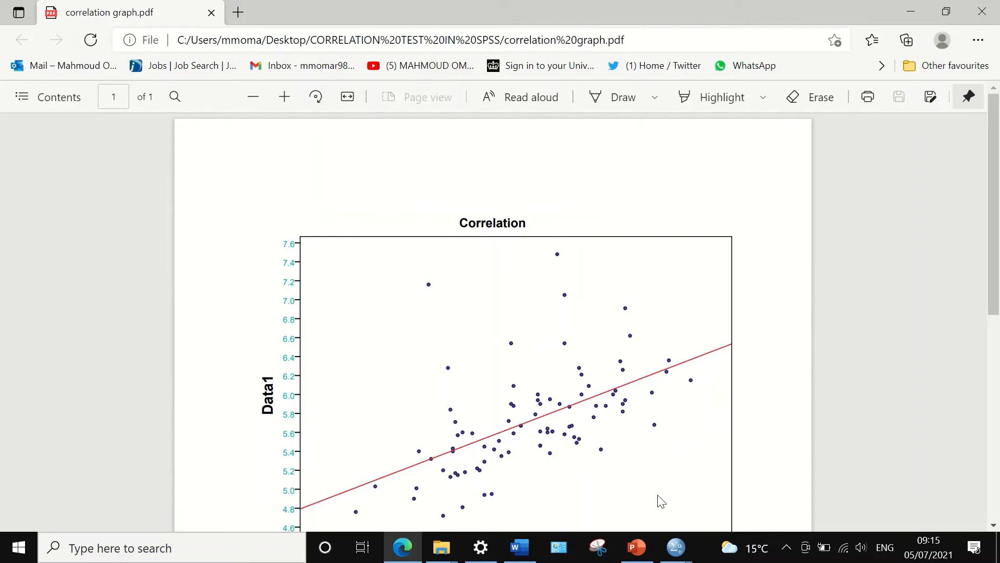
mouse_move(675, 547)
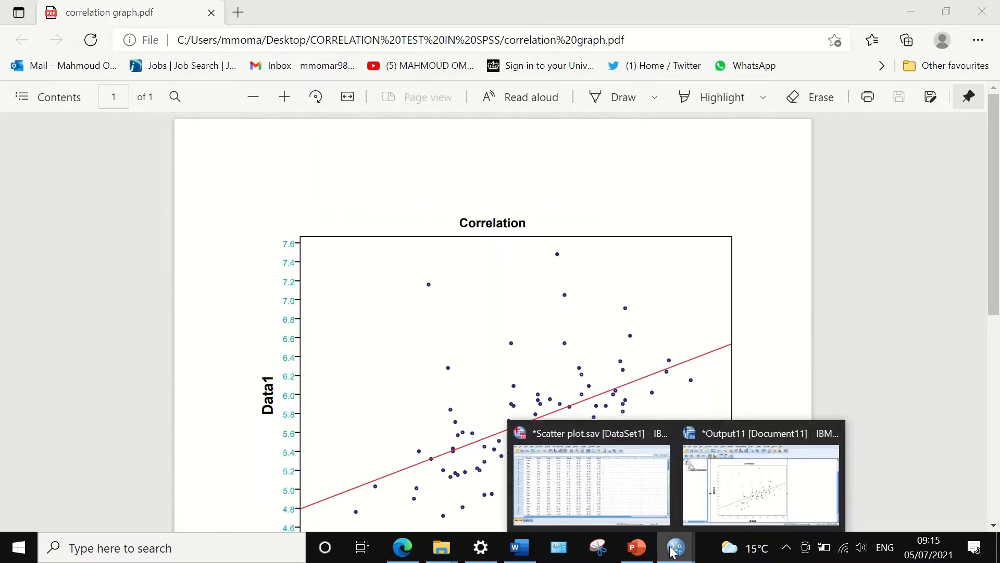
left_click(743, 500)
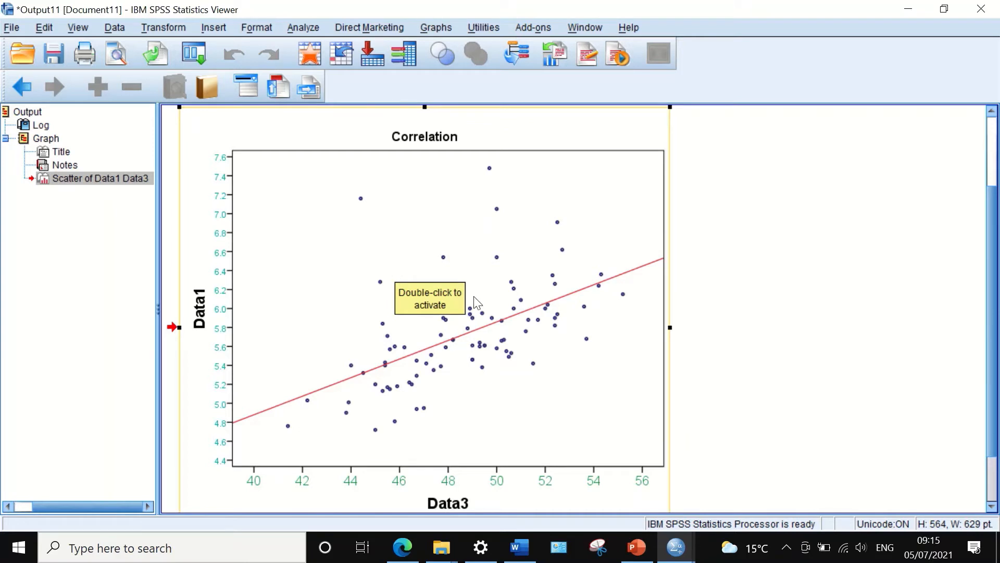
right_click(381, 229)
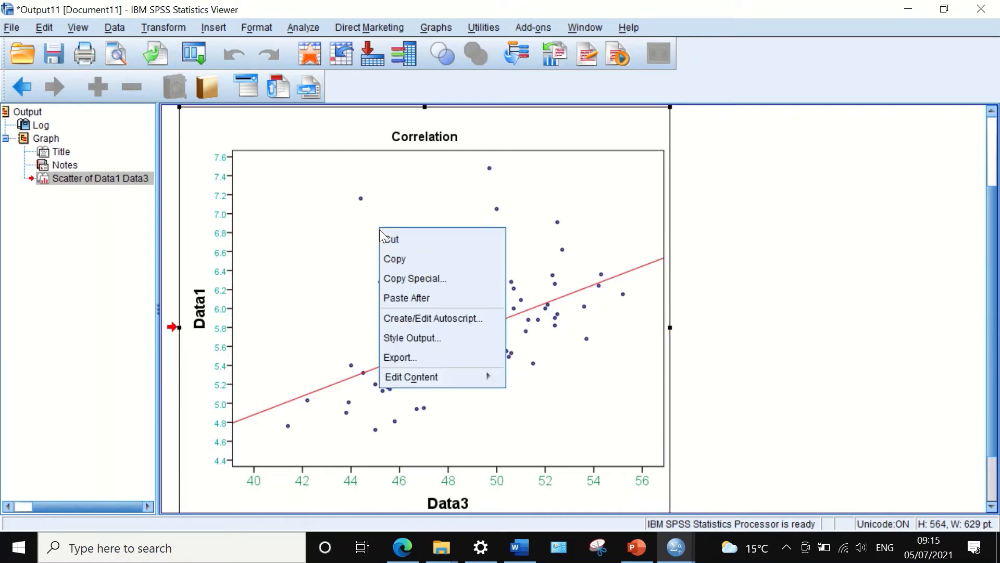
left_click(407, 277)
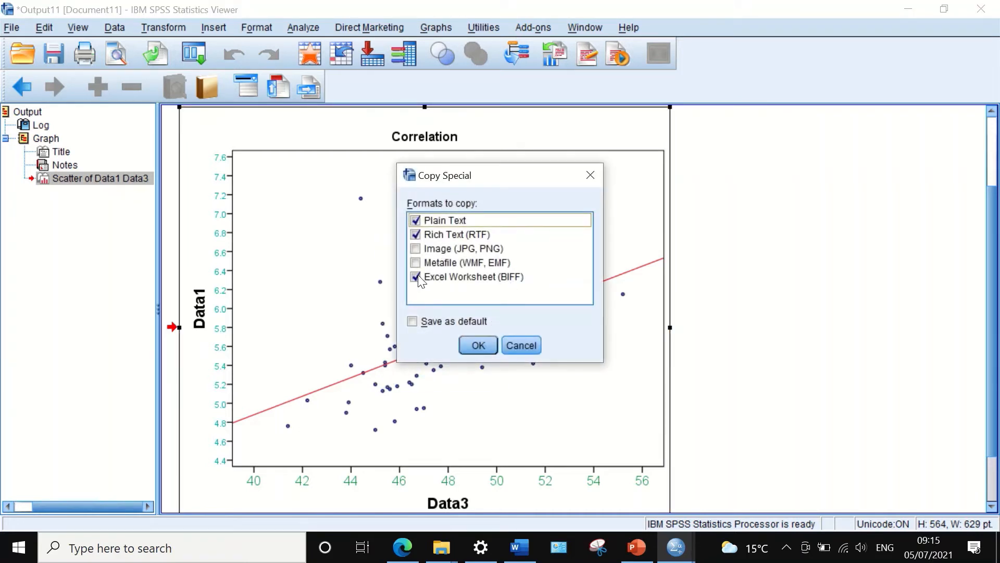
left_click(519, 345)
Copy the scatterplot with Copy Special, adding the Image (JPG, PNG) format, and switch to the Correlation tests in SPSS presentation in PowerPoint
right_click(335, 197)
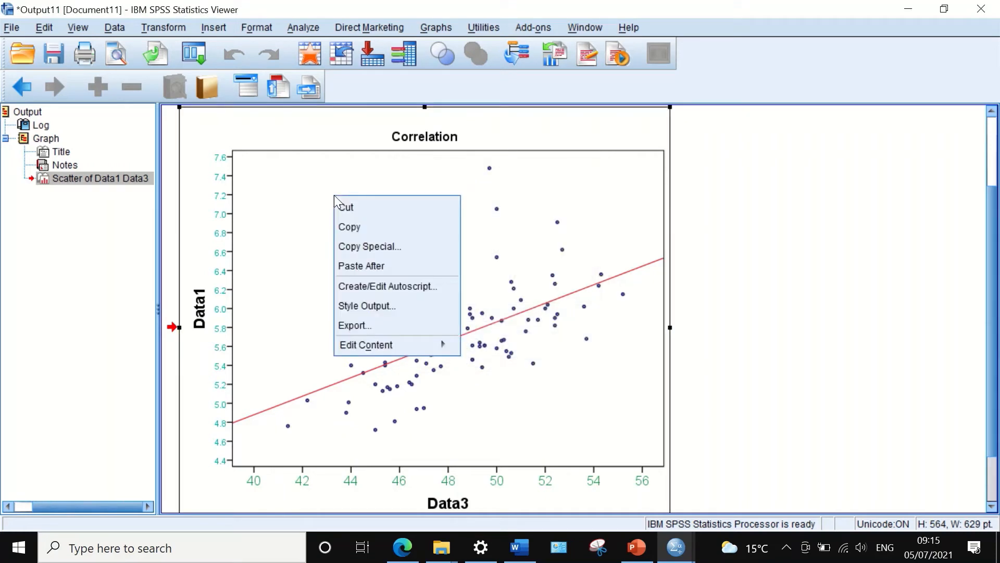
left_click(370, 243)
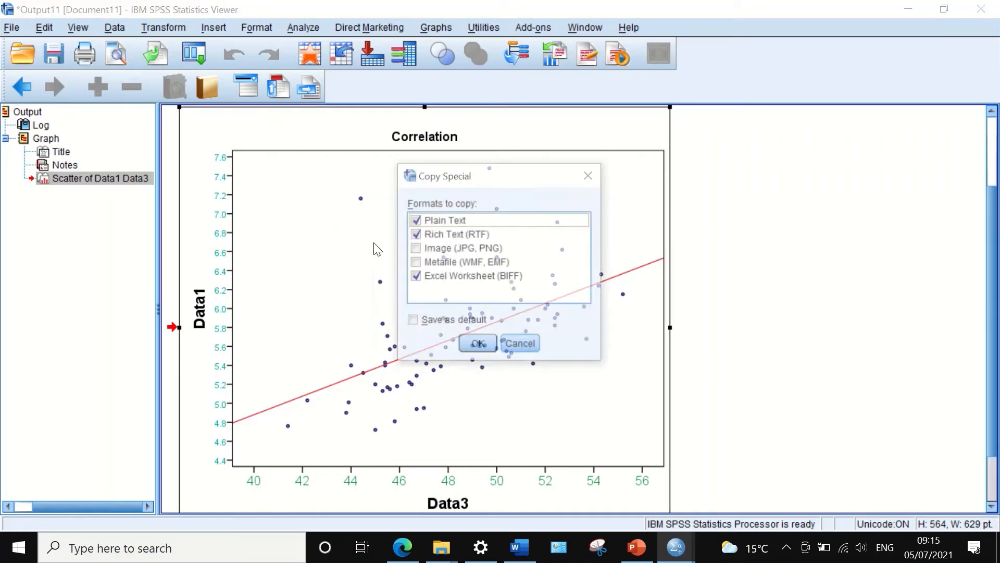
left_click(416, 248)
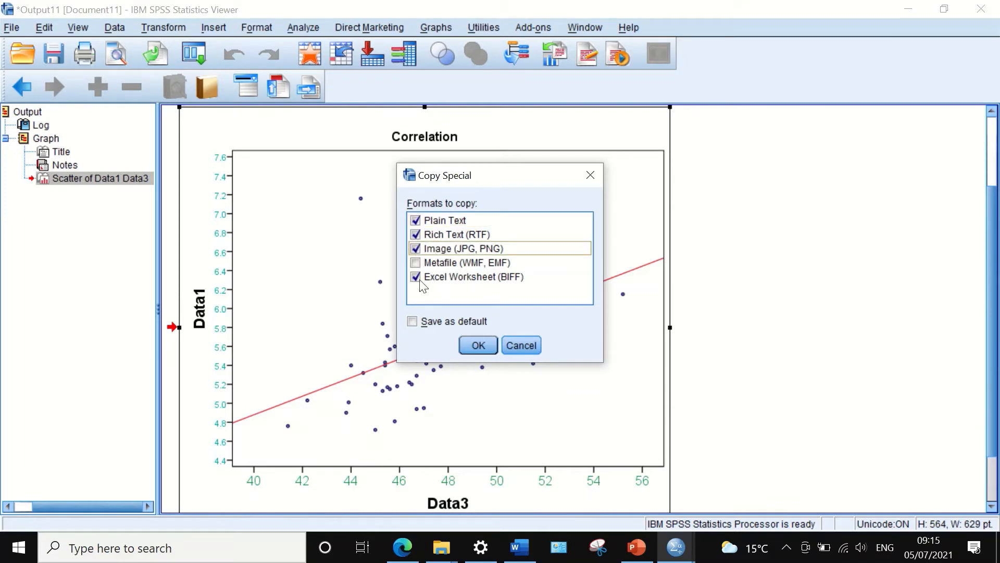
left_click(477, 344)
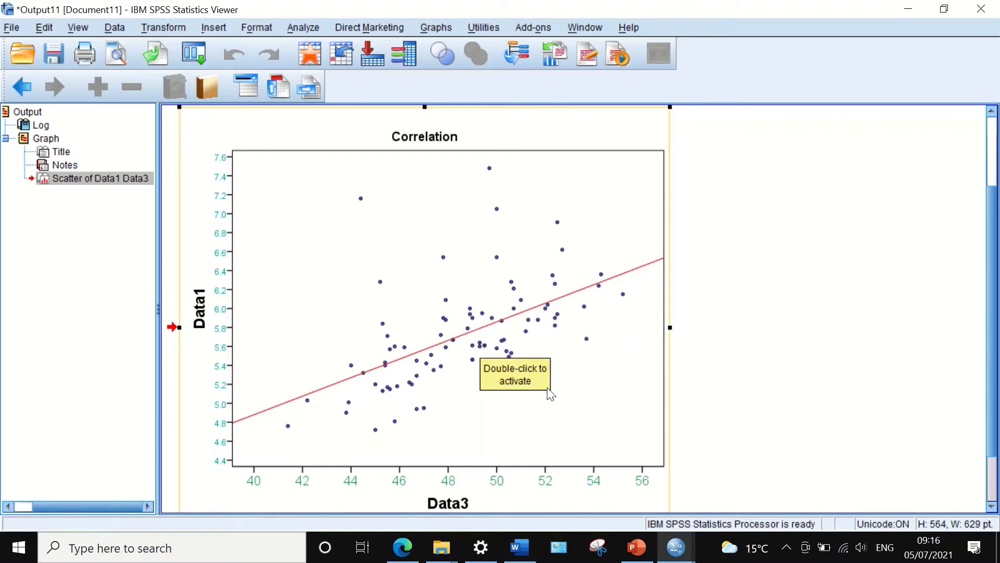
left_click(636, 547)
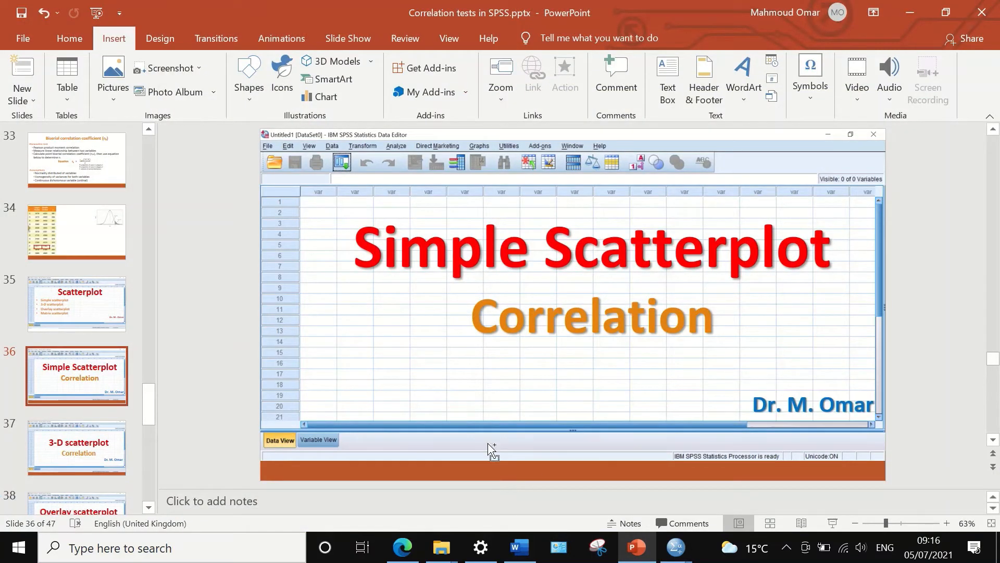
Paste the copied scatterplot as a picture into a new presentation, enlarge it to 18.26 cm by 20.36 cm, and return to the SPSS output
key("ctrl+n")
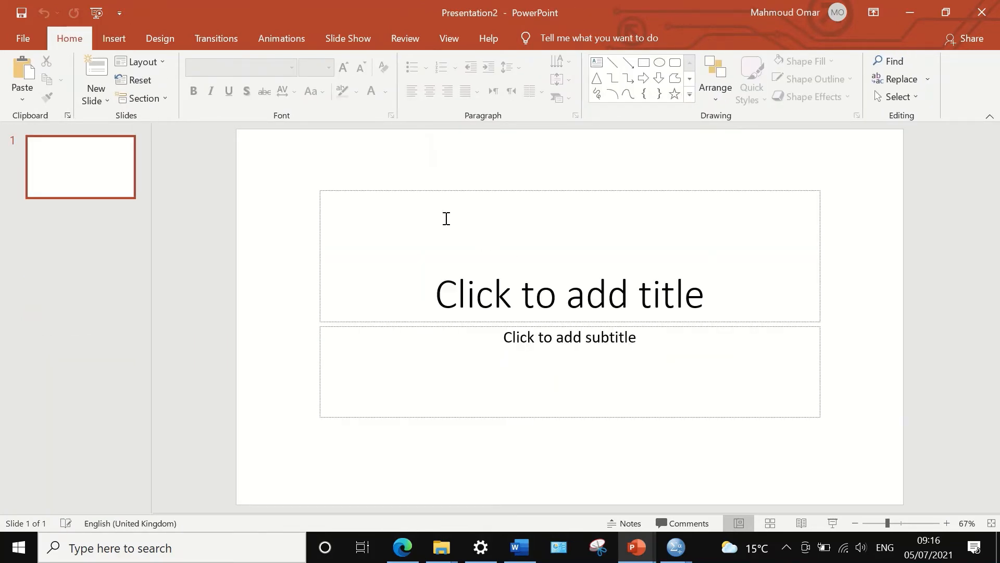
right_click(443, 192)
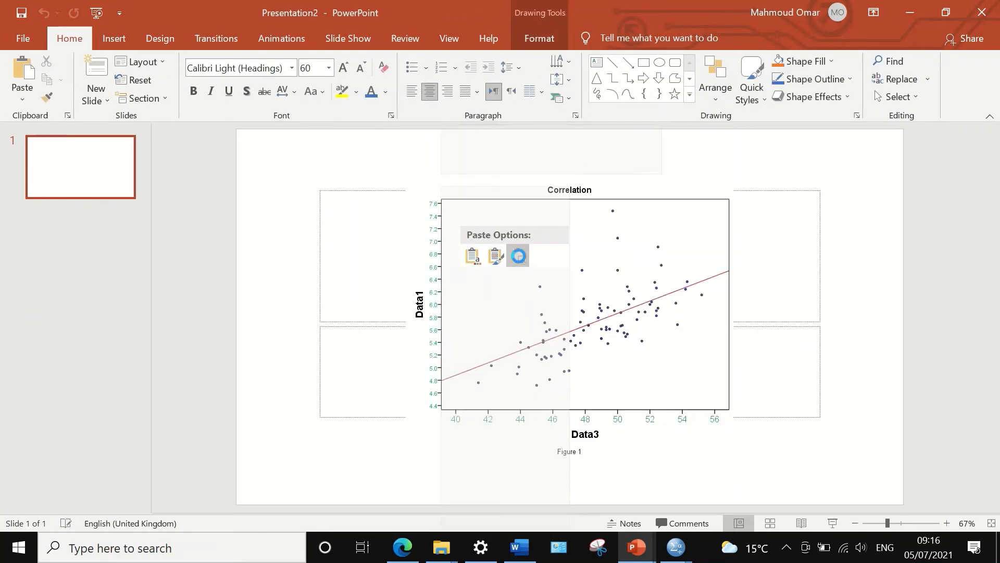
left_click(520, 257)
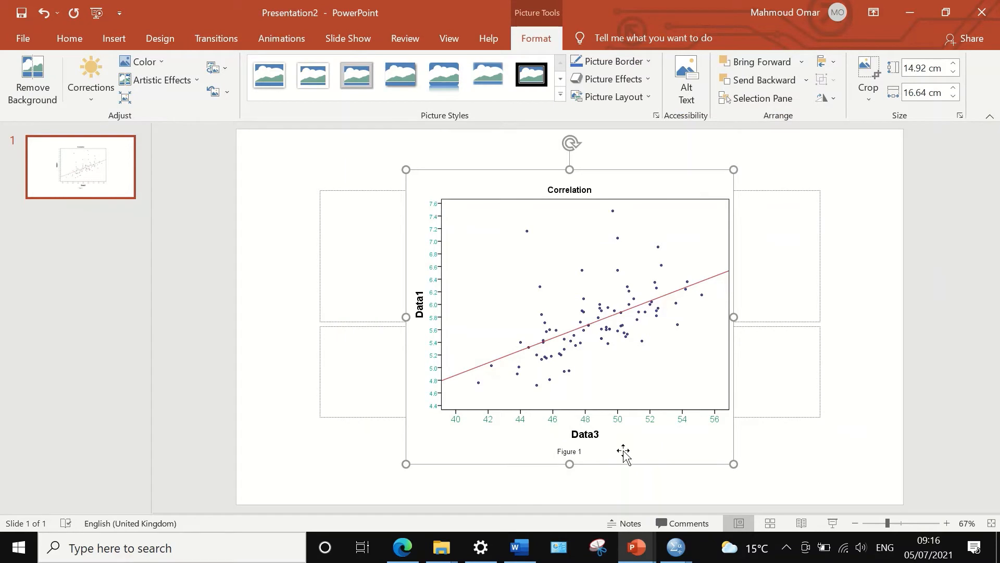
left_click_drag(734, 464, 799, 476)
left_click_drag(661, 343, 625, 328)
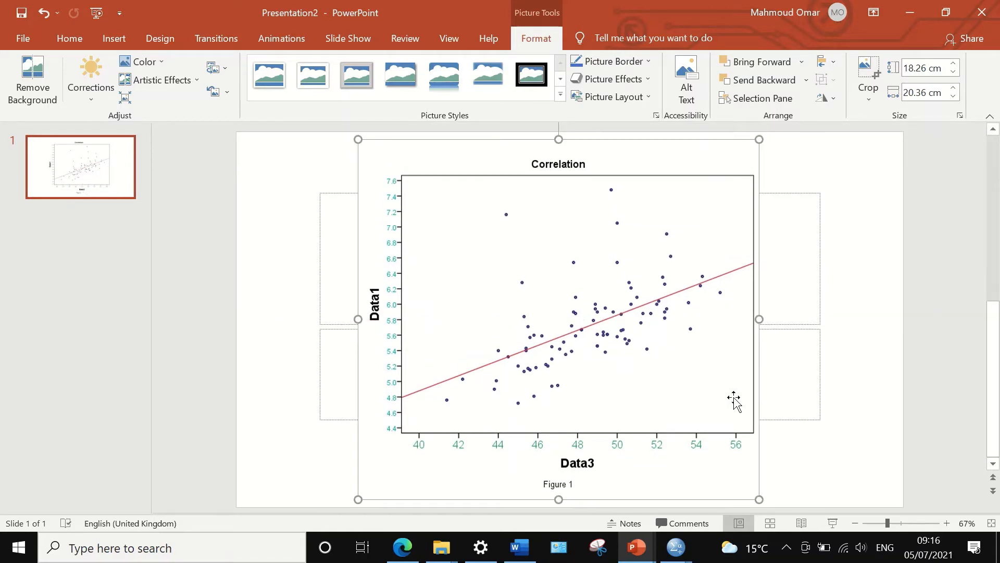
mouse_move(677, 544)
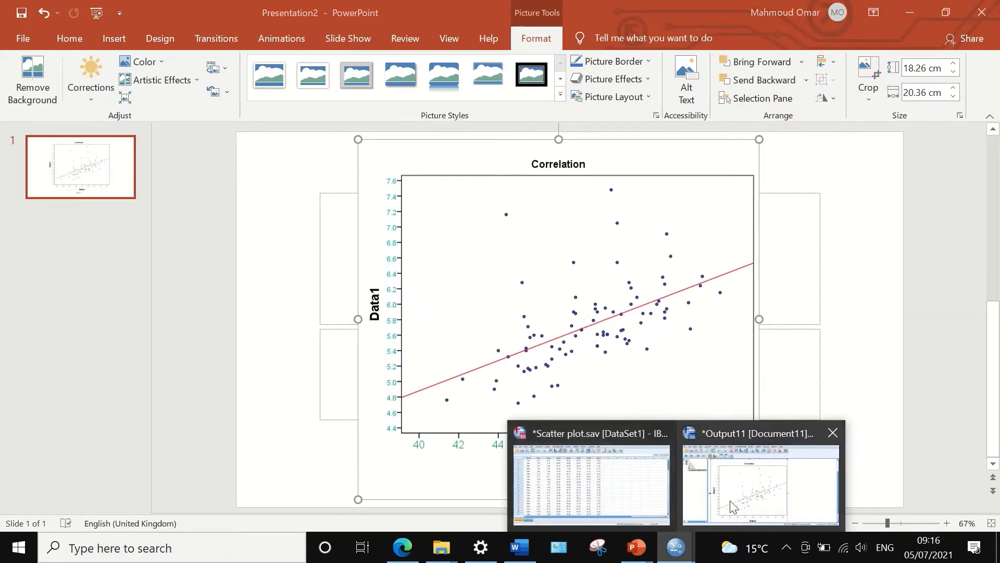
left_click(708, 499)
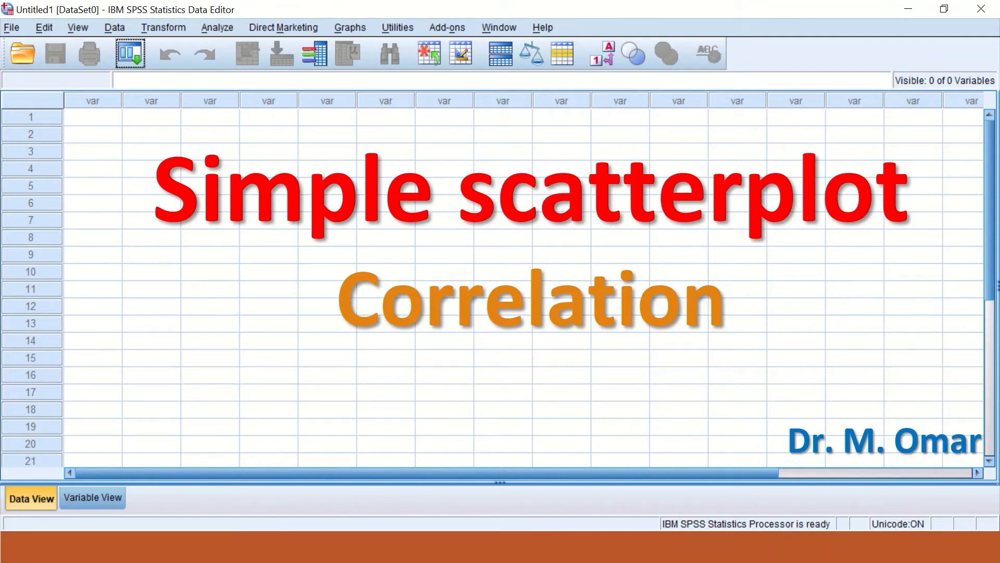
End the slide show, switch to the Scatter plot.sav data in SPSS, and start defining a chart in Chart Builder
key("Escape")
left_click(663, 547)
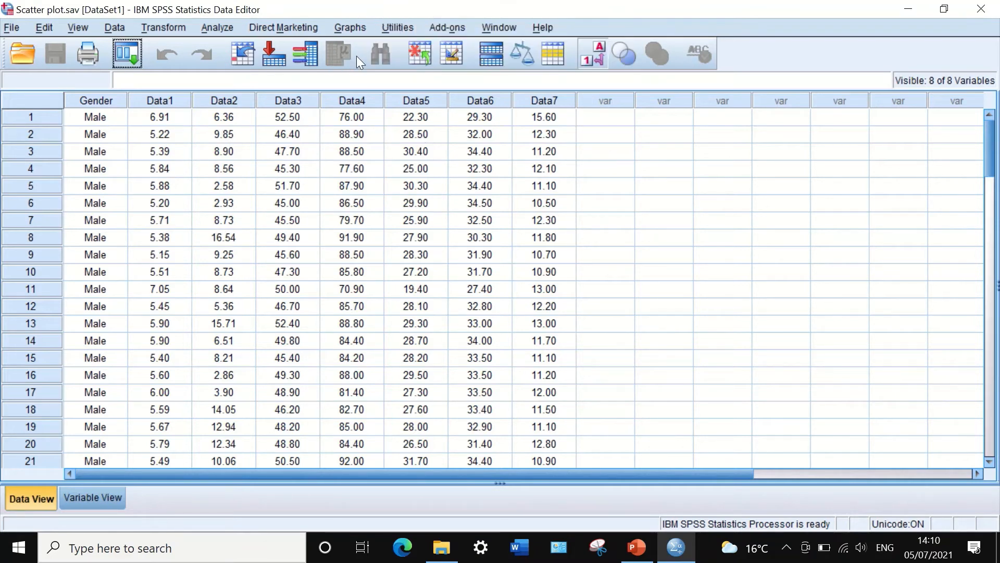
left_click(351, 28)
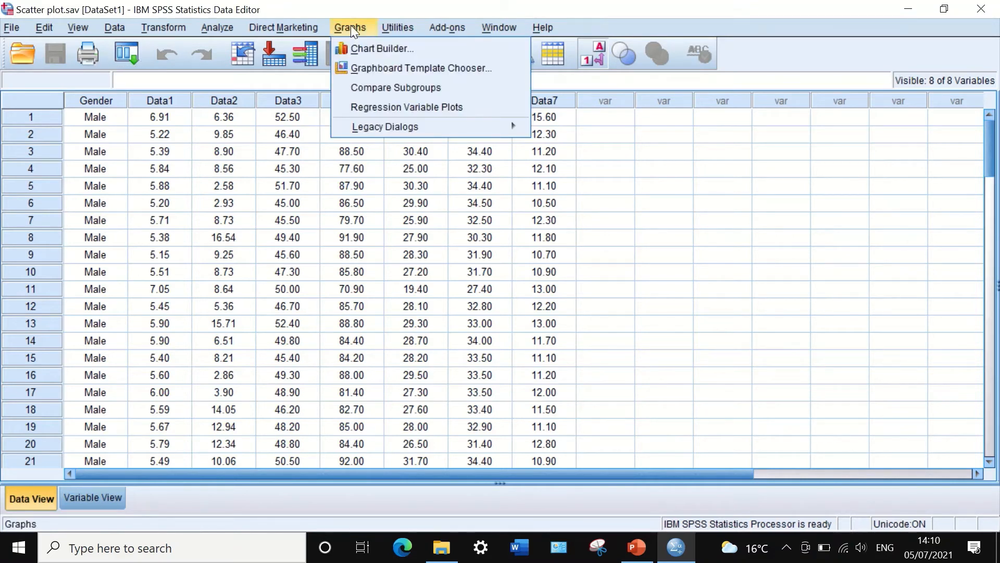
left_click(366, 50)
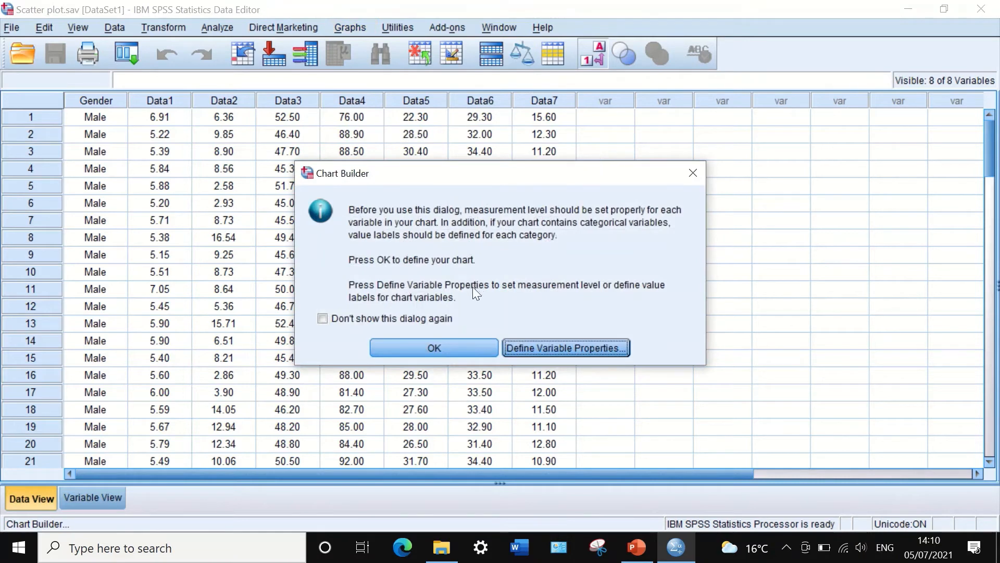
left_click(454, 346)
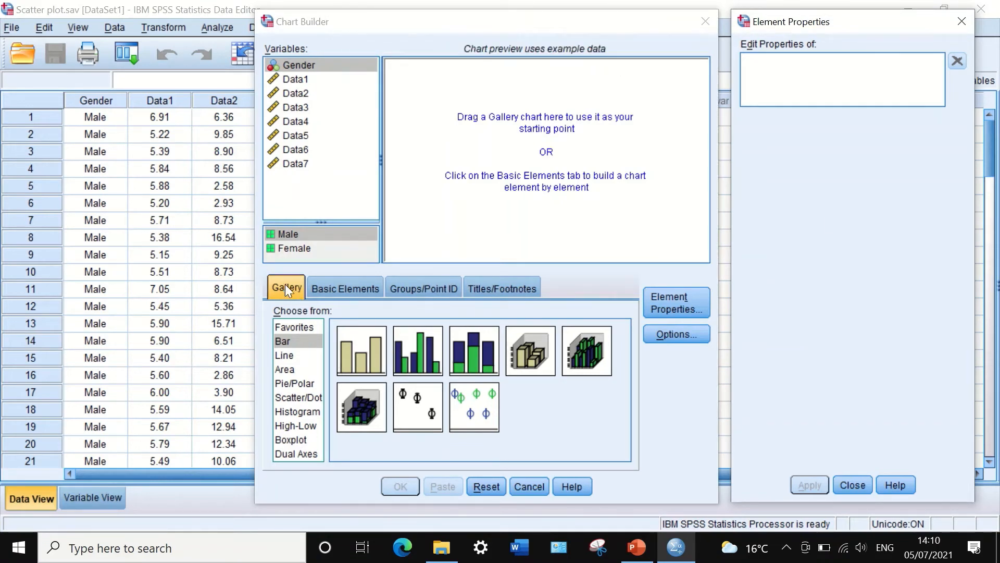
Set up a simple scatter chart with Data1 on the Y axis and Data3 on the X axis
left_click(293, 398)
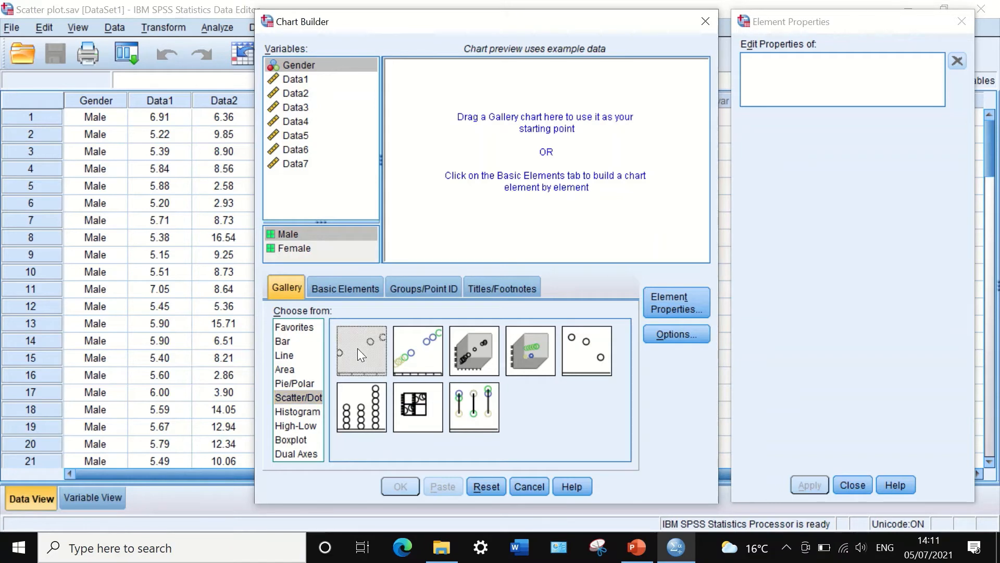
left_click_drag(357, 348, 530, 176)
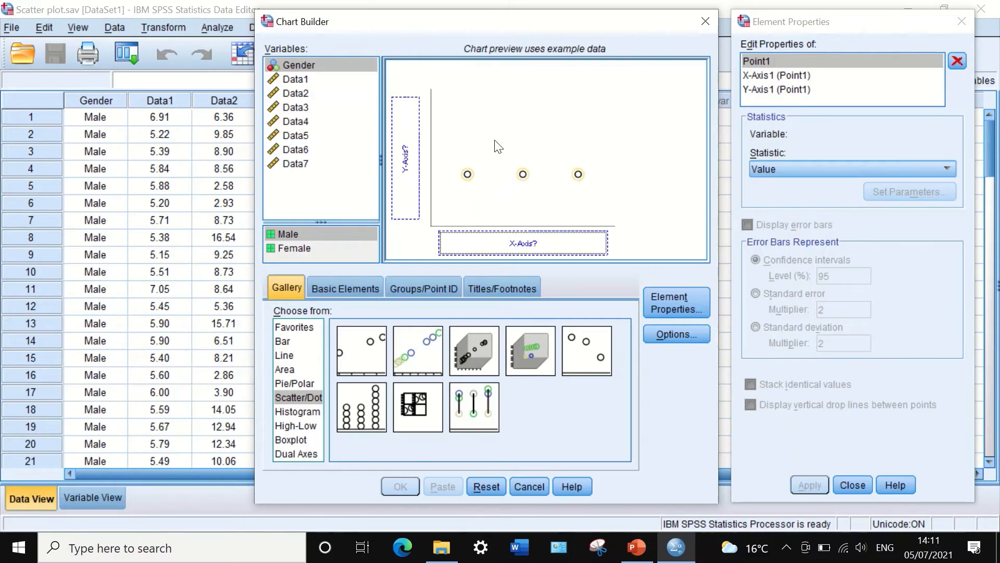
left_click_drag(290, 79, 407, 152)
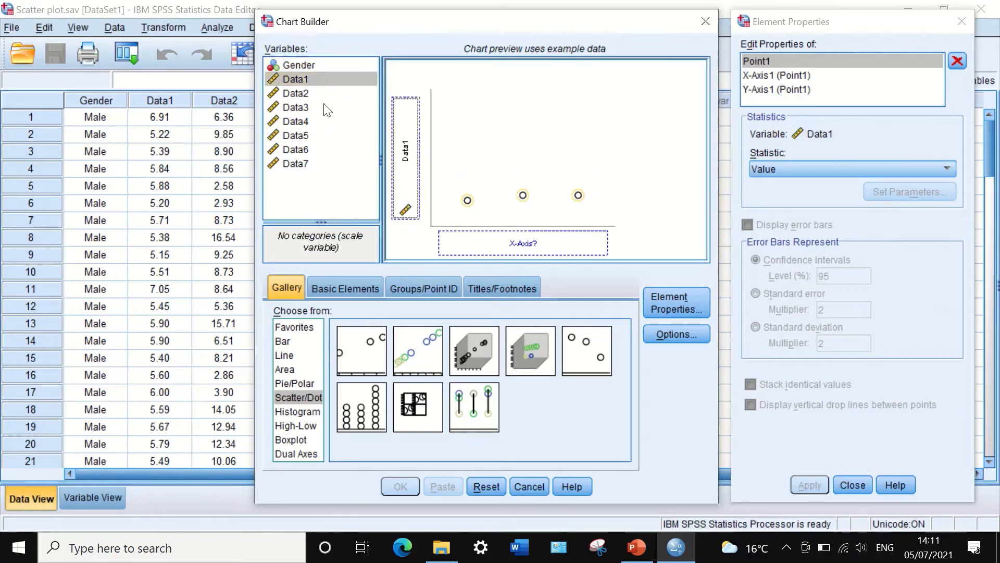
left_click_drag(284, 110, 540, 241)
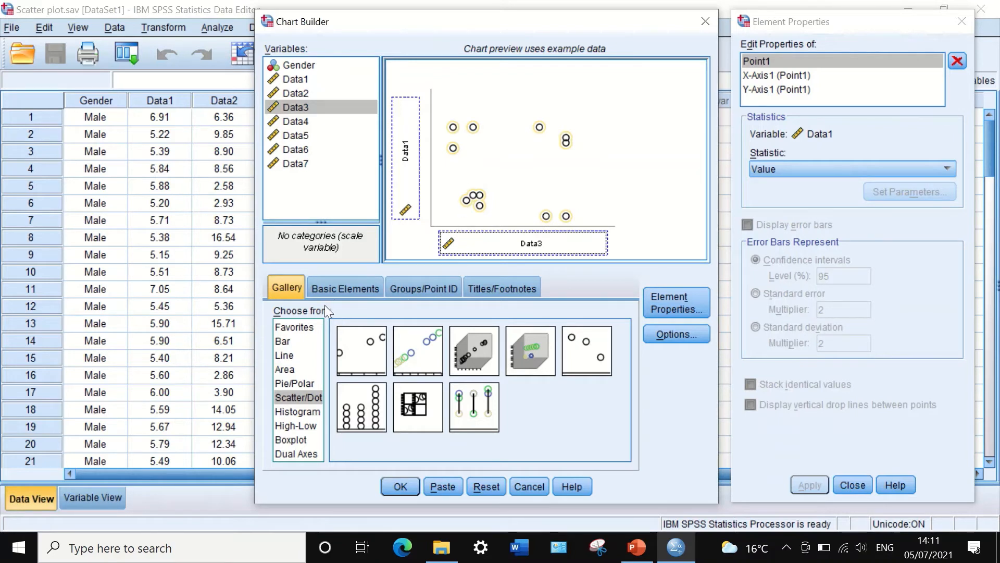
Transpose the scatterplot's axes in the chart preview and switch them back
left_click(343, 285)
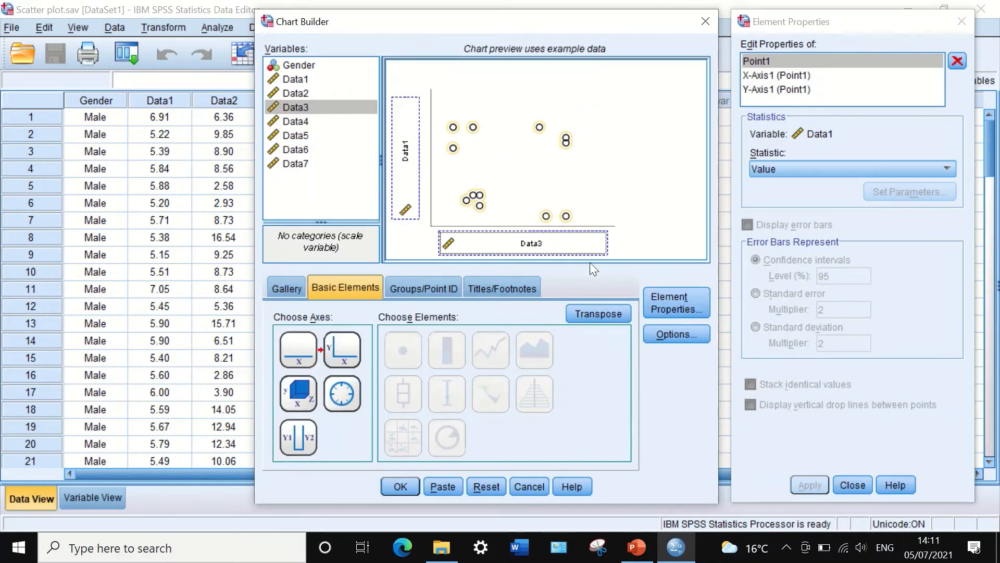
left_click(598, 312)
left_click(598, 312)
Add a grouping/stacking variable to the scatterplot, set its color by Gender, and generate the chart
left_click(417, 284)
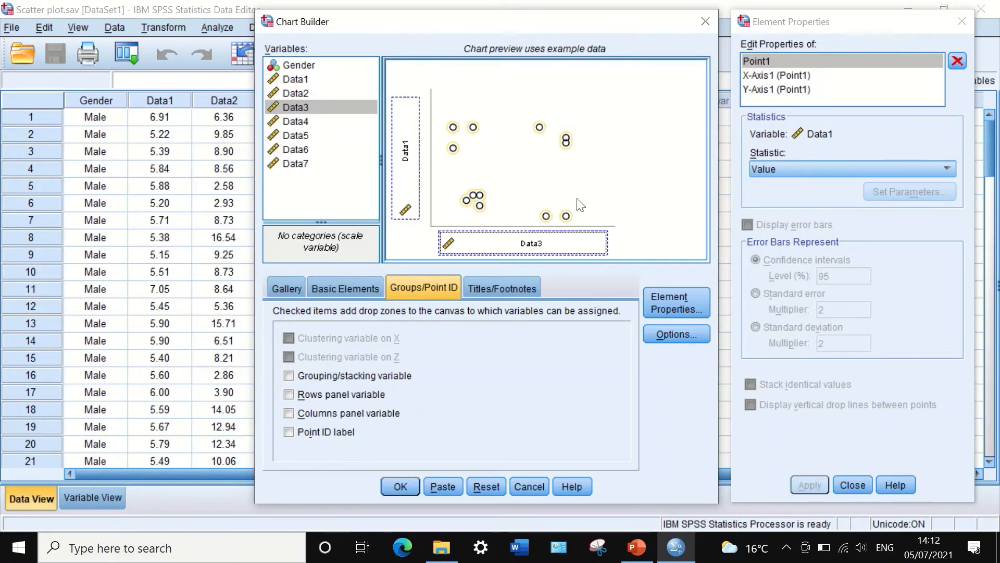
left_click(288, 375)
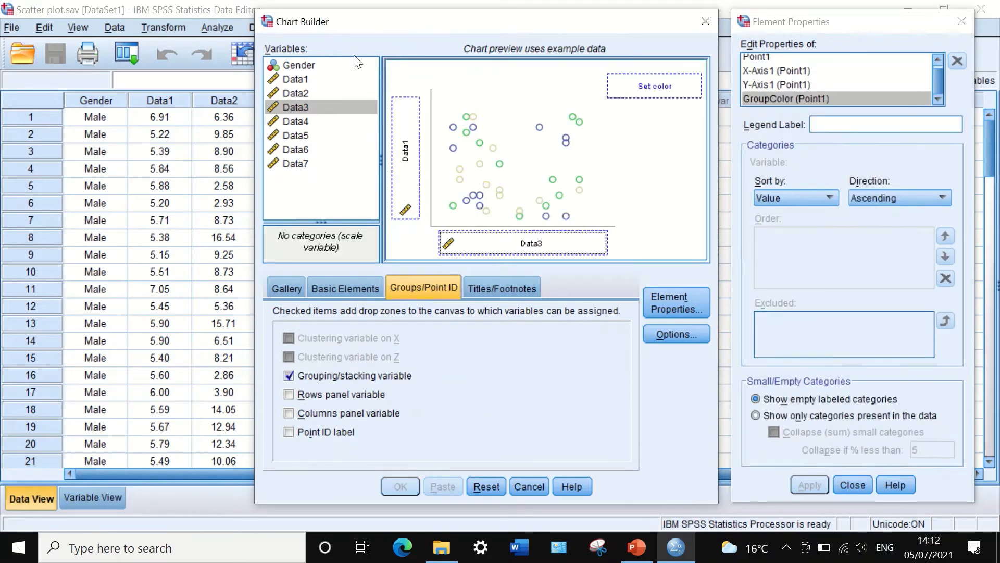
left_click_drag(288, 64, 645, 93)
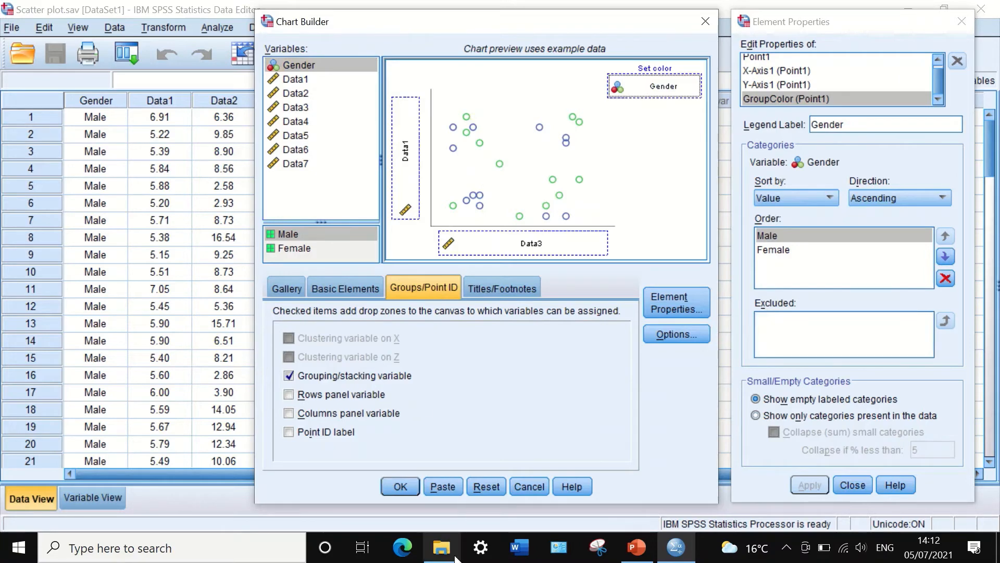
left_click(398, 485)
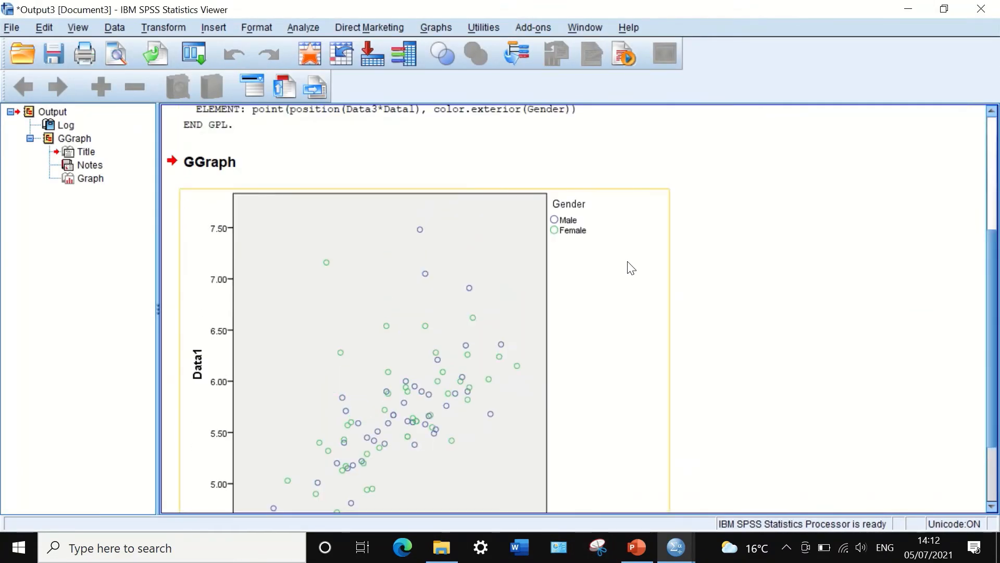
Examine the grouped scatterplot of Data1 against Data3, comparing the Male and Female points with the Gender legend
scroll(365, 263, "down", 3)
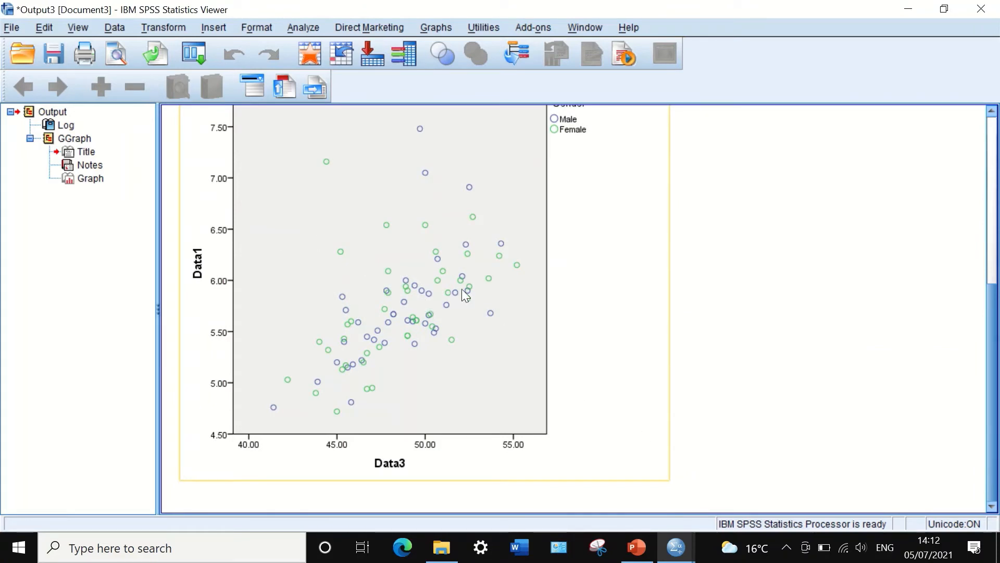
scroll(463, 288, "up", 3)
scroll(383, 320, "down", 3)
scroll(531, 334, "up", 4)
scroll(408, 270, "down", 4)
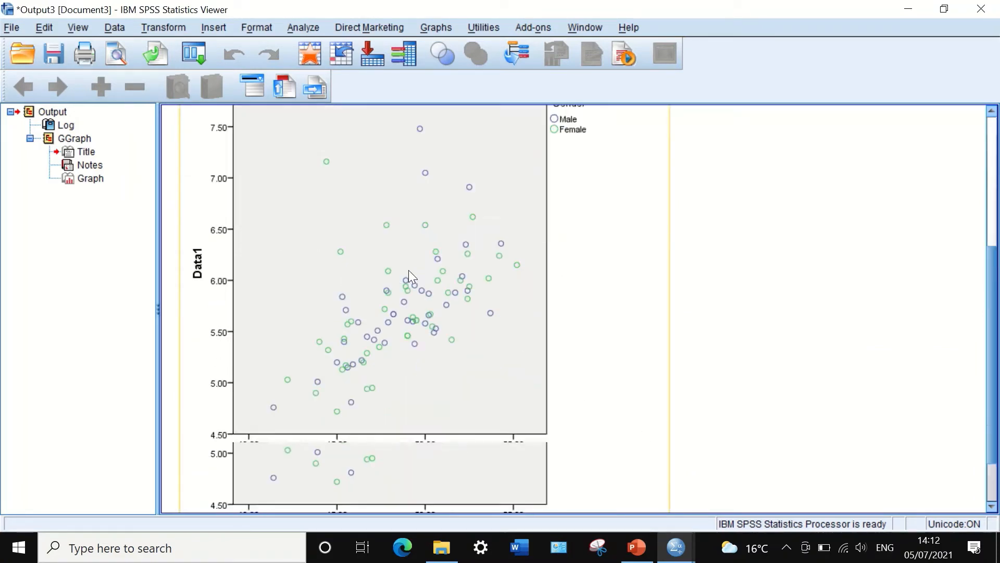
scroll(486, 261, "up", 4)
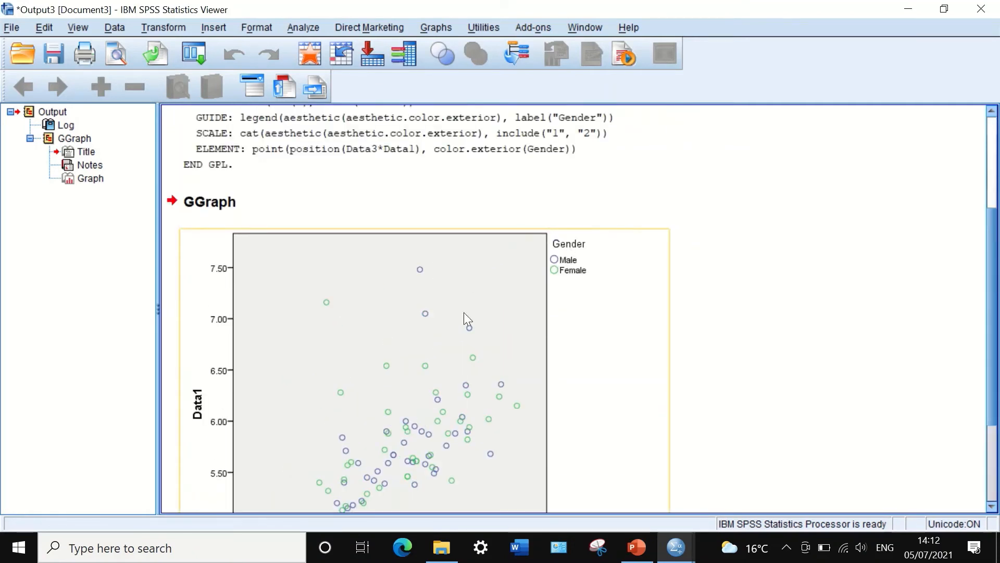
scroll(316, 314, "down", 4)
scroll(530, 366, "up", 6)
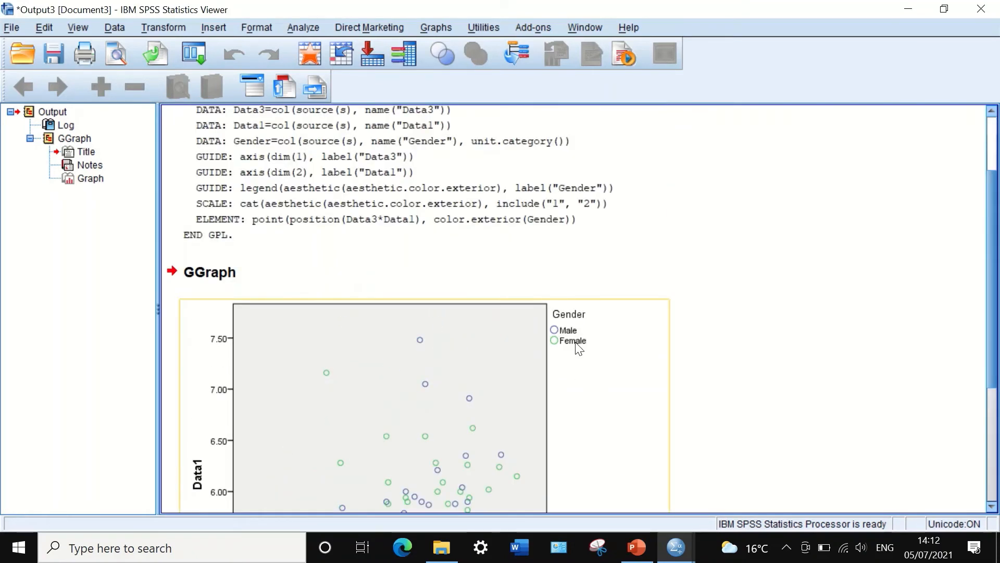
scroll(521, 430, "down", 4)
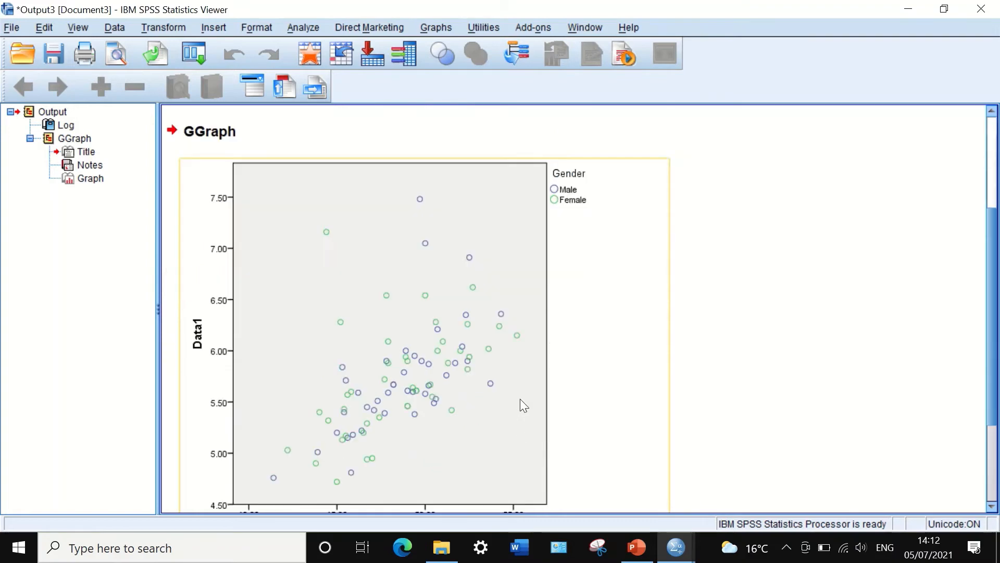
Close the grouped scatterplot output without saving it and reopen Chart Builder from the recently used dialogs
left_click(981, 9)
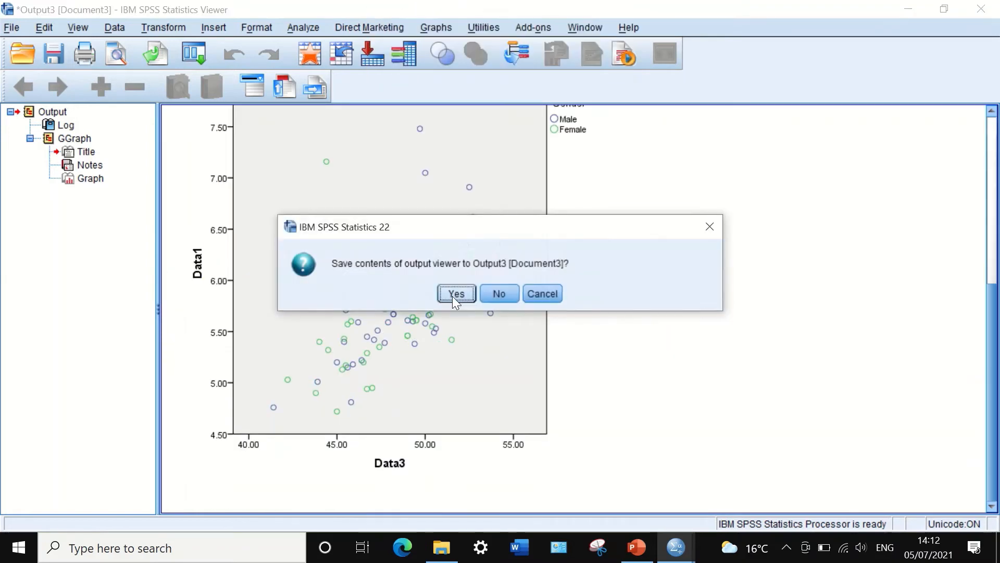
left_click(491, 294)
left_click(128, 52)
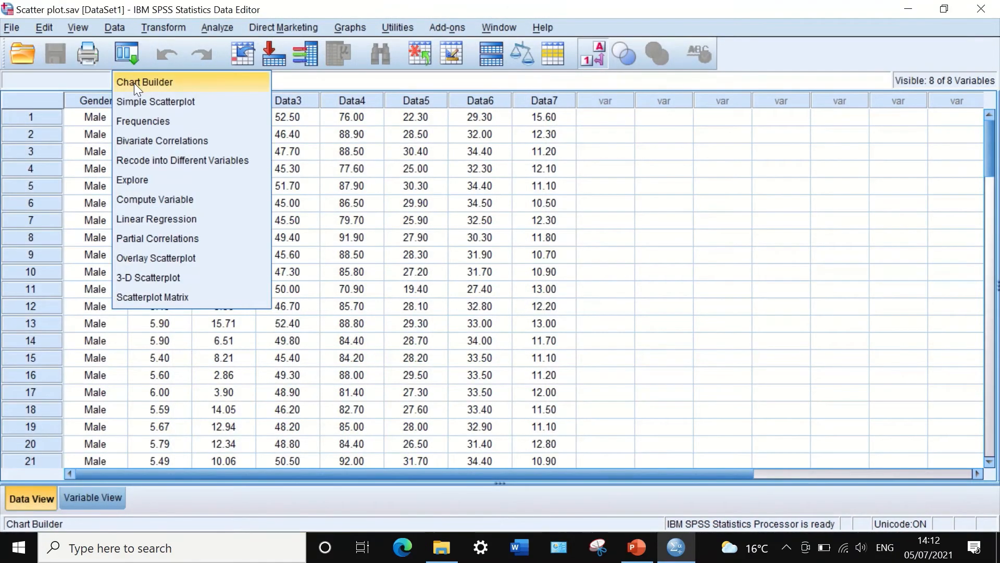
left_click(151, 82)
left_click(467, 343)
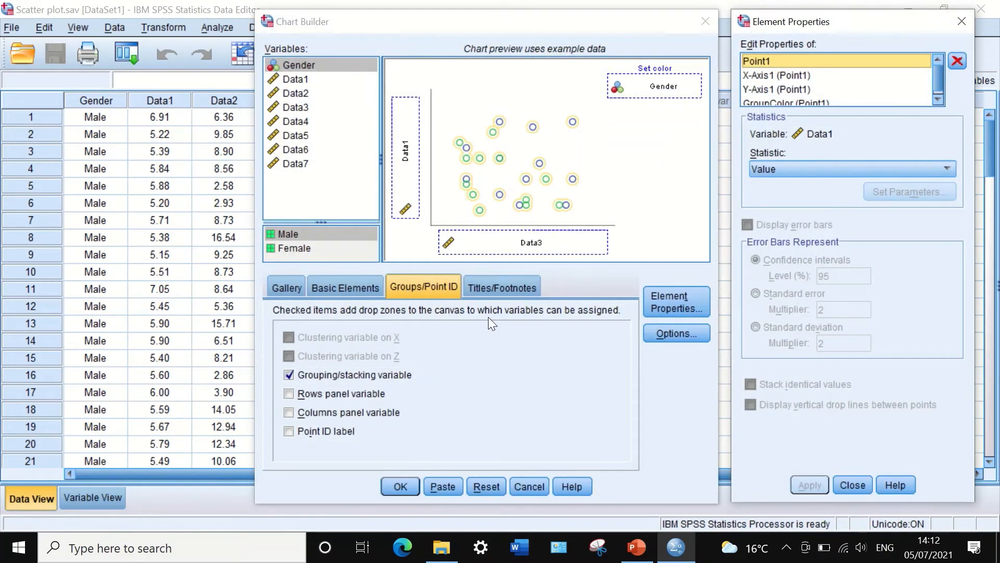
Replace the grouping/stacking variable with a rows panel variable, assign Gender to the panel, and generate the chart
left_click(289, 374)
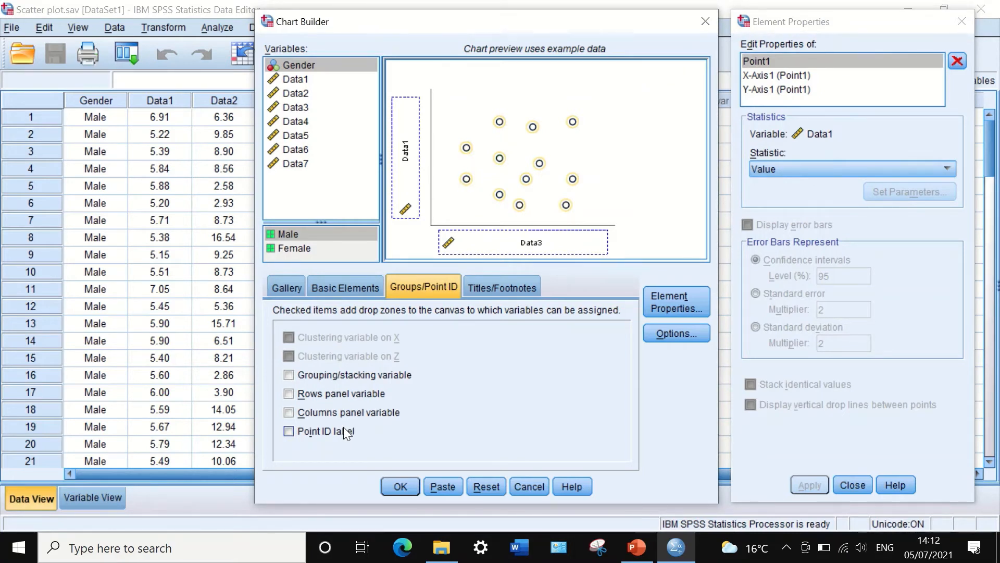
left_click(288, 393)
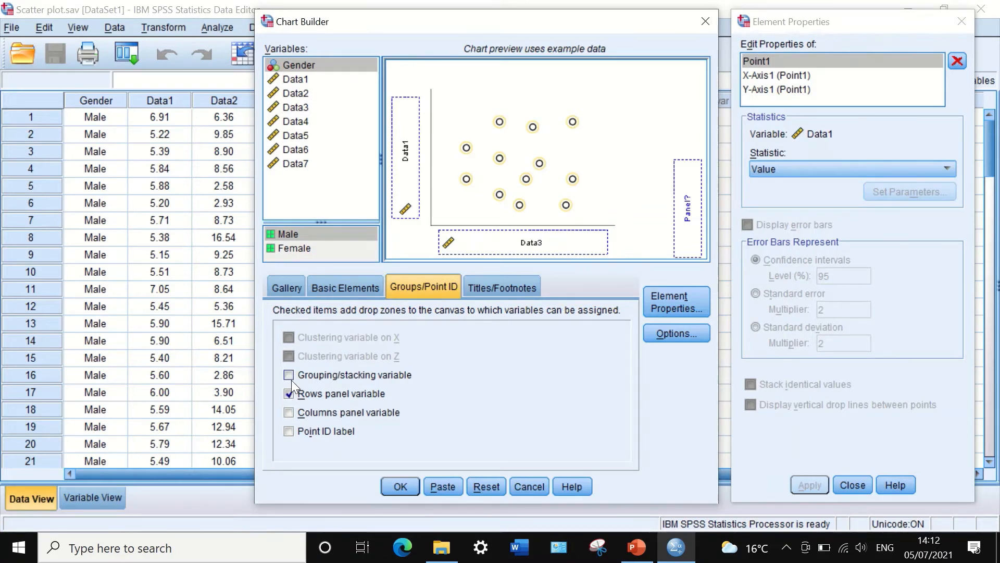
left_click_drag(305, 65, 686, 205)
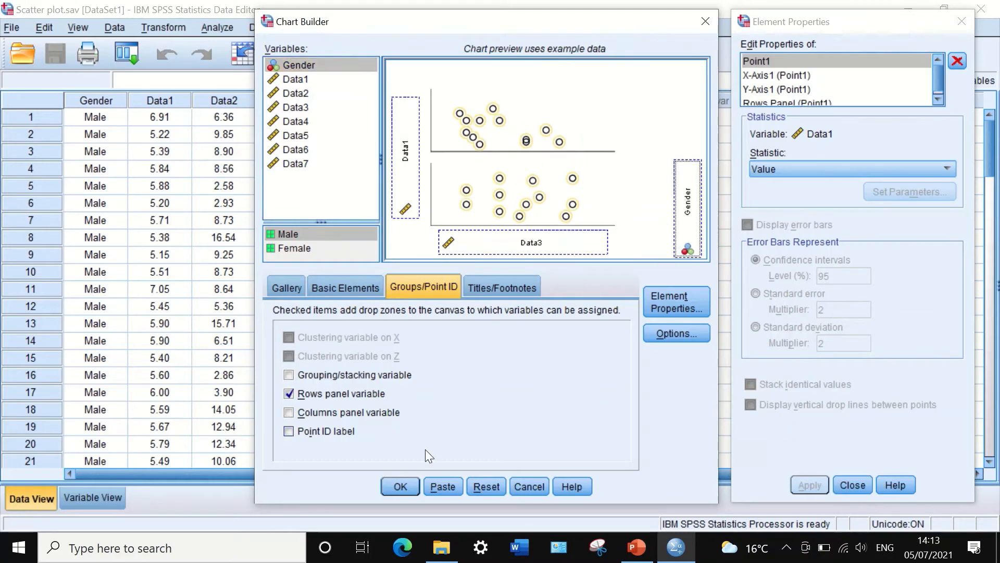
left_click(400, 486)
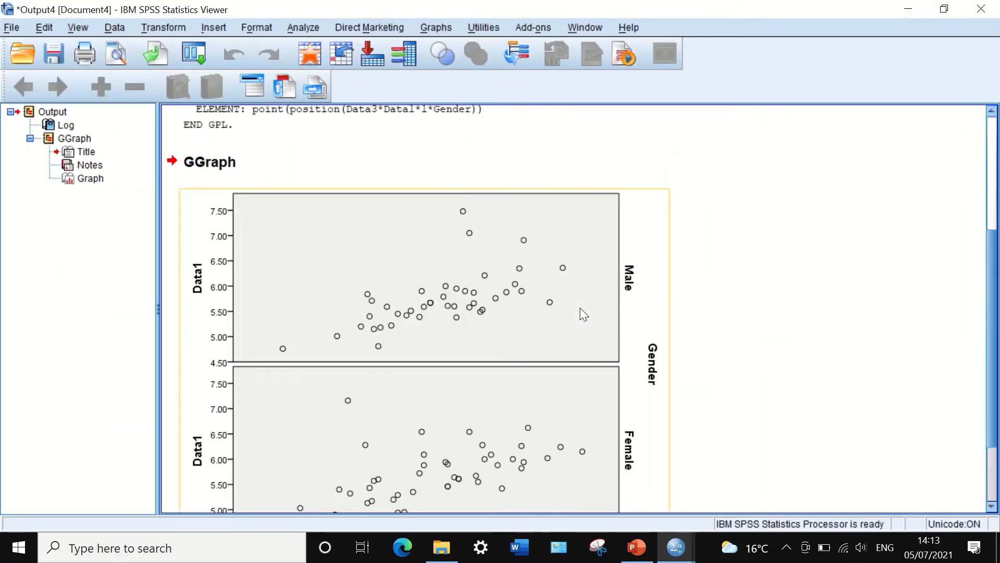
Look over the Male and Female row panels of the scatterplot and close that output without saving it
scroll(552, 333, "down", 3)
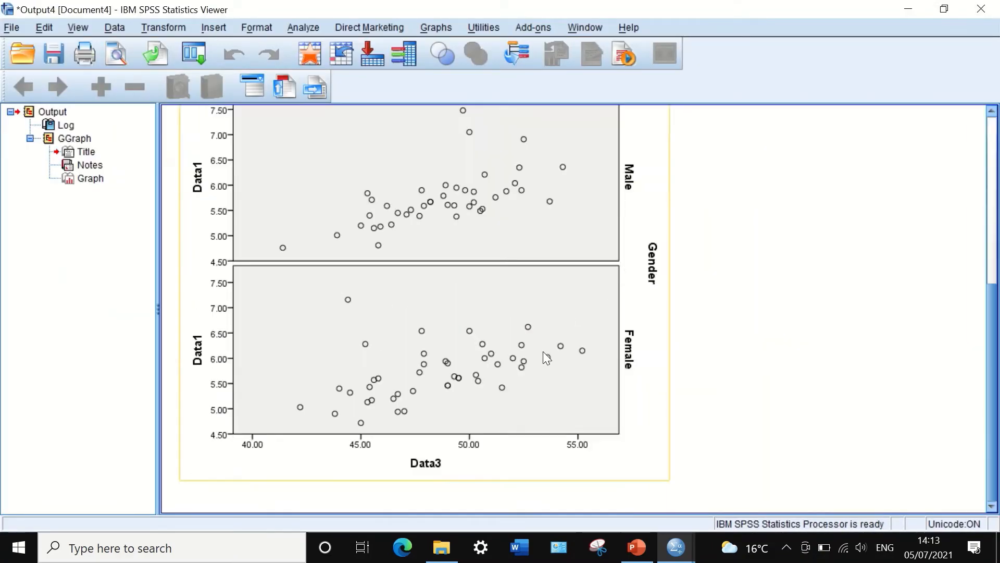
scroll(542, 352, "up", 2)
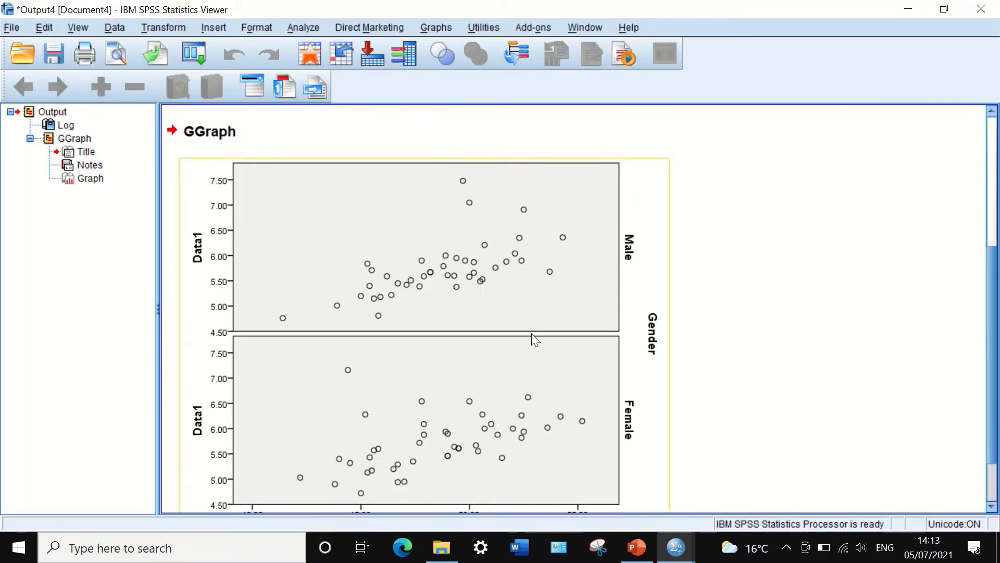
scroll(403, 419, "down", 2)
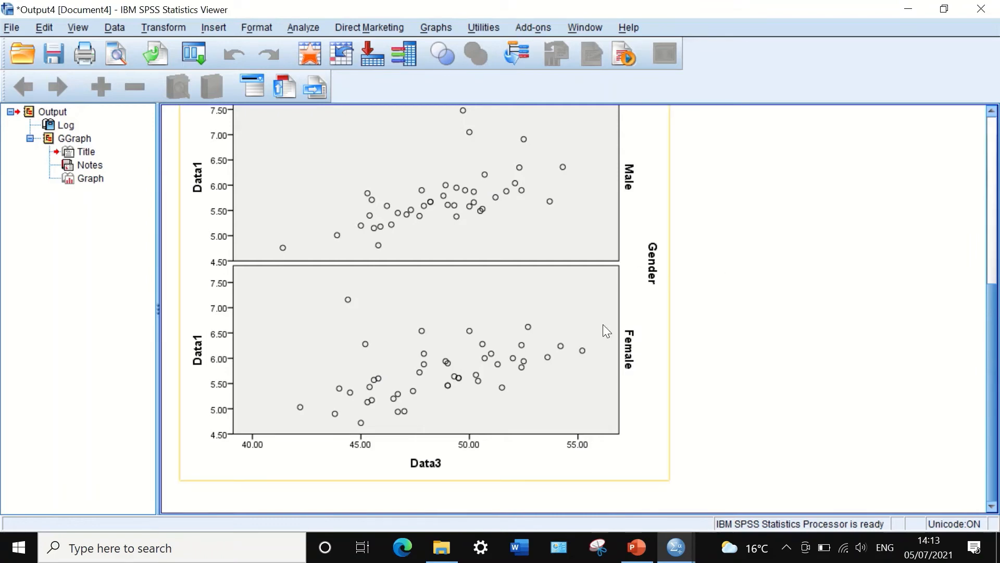
left_click(981, 8)
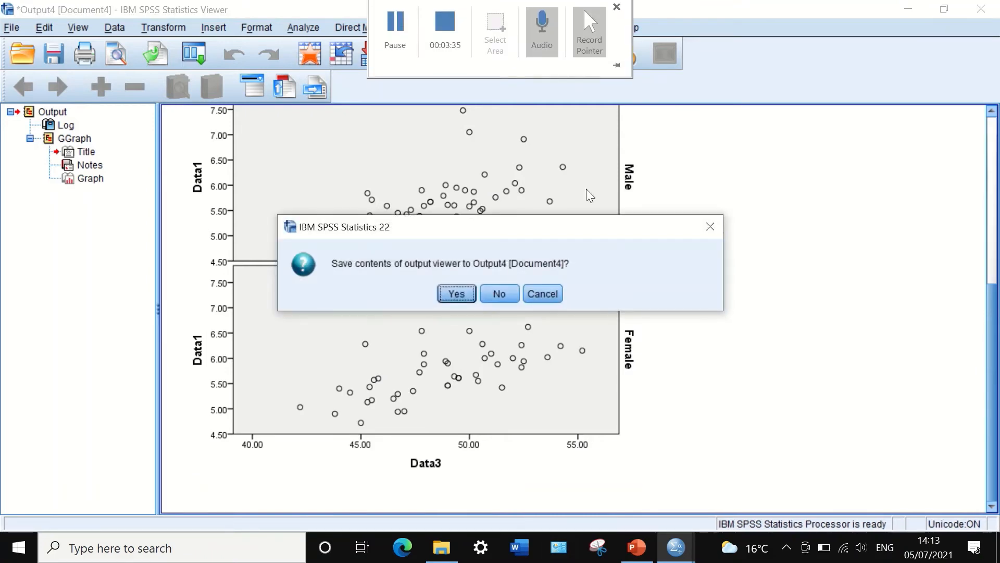
left_click(500, 293)
Reopen Chart Builder, replace the rows panel variable with a columns panel variable, assign Gender to it, and generate the chart
left_click(125, 55)
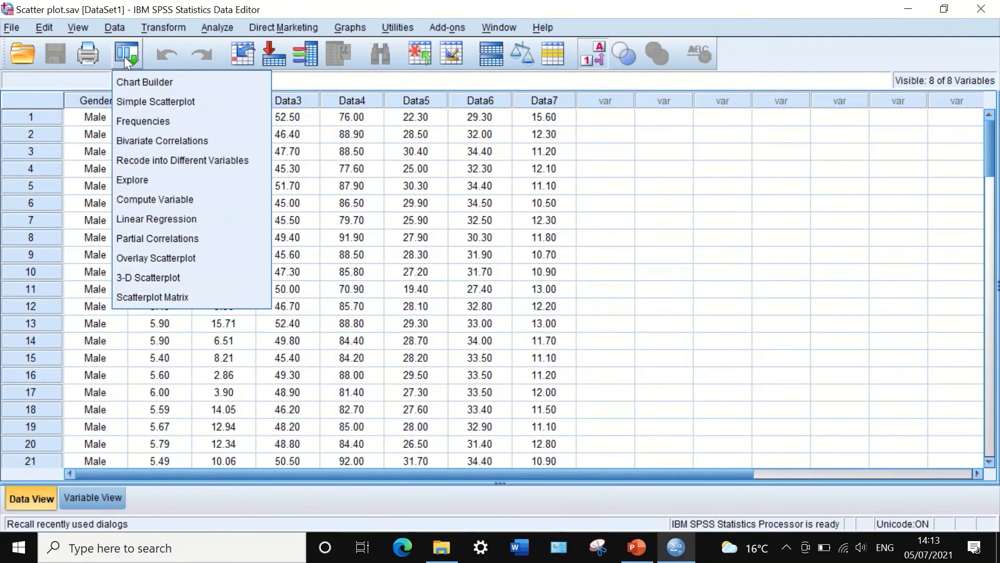
left_click(136, 81)
left_click(442, 343)
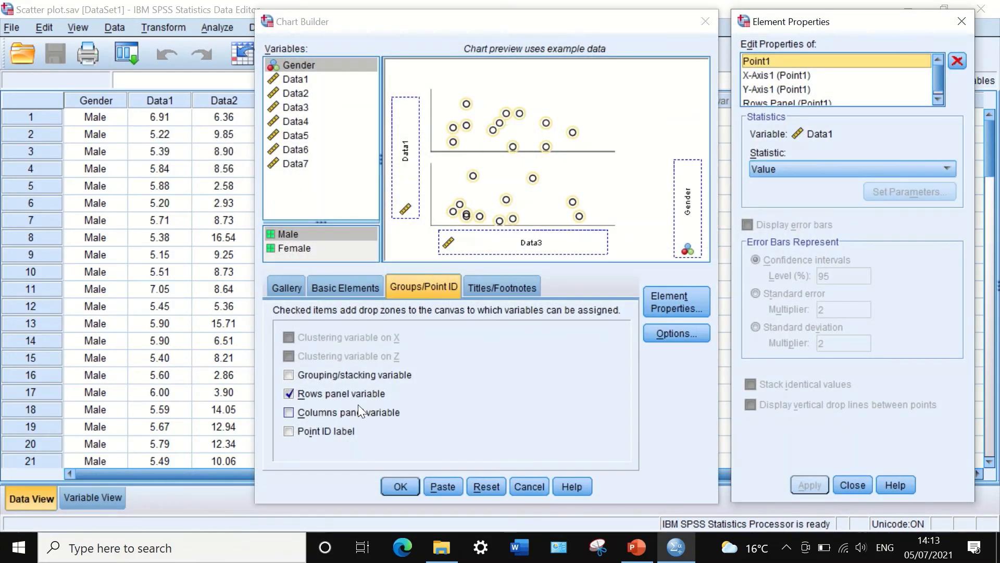
left_click(289, 394)
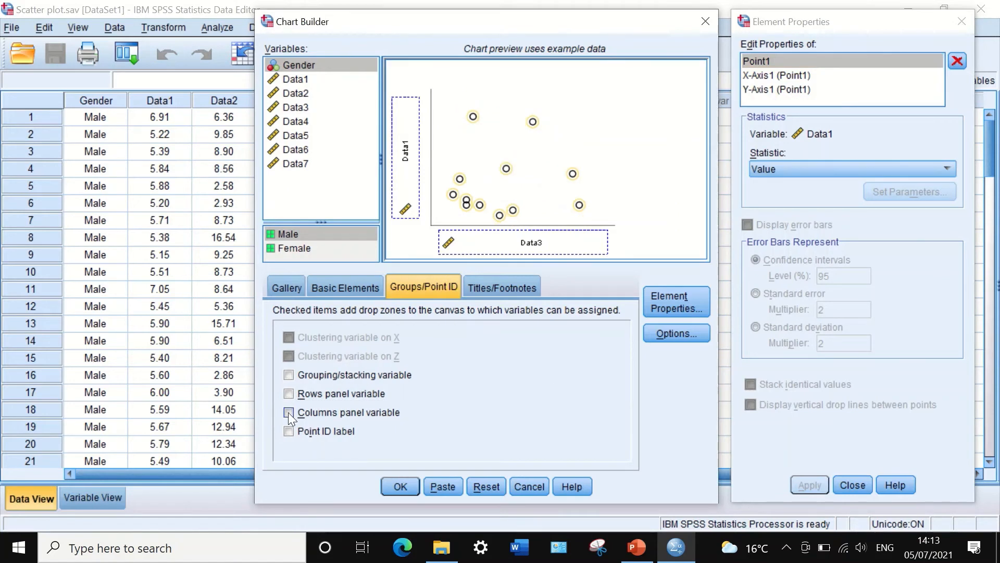
left_click(289, 412)
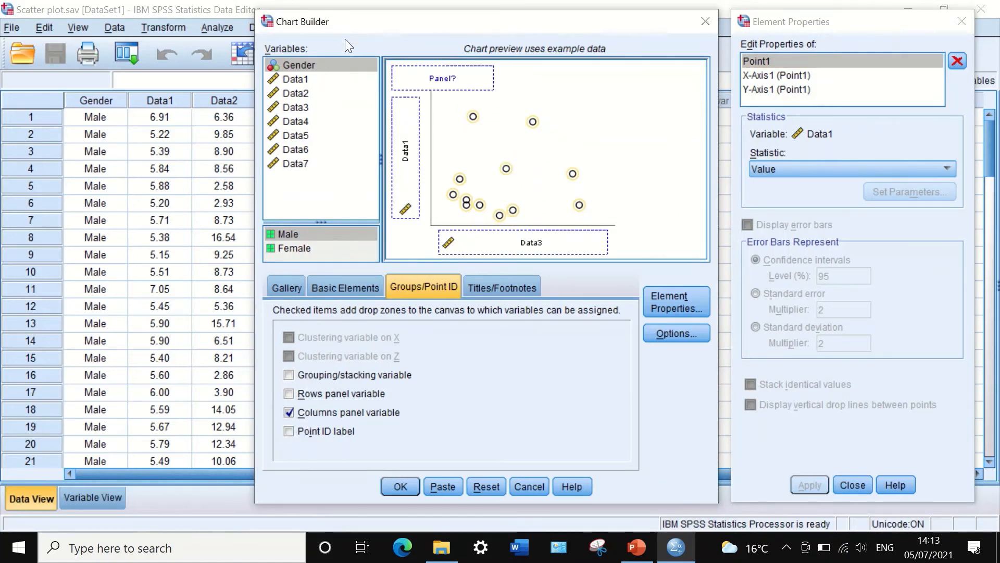
left_click_drag(304, 66, 444, 77)
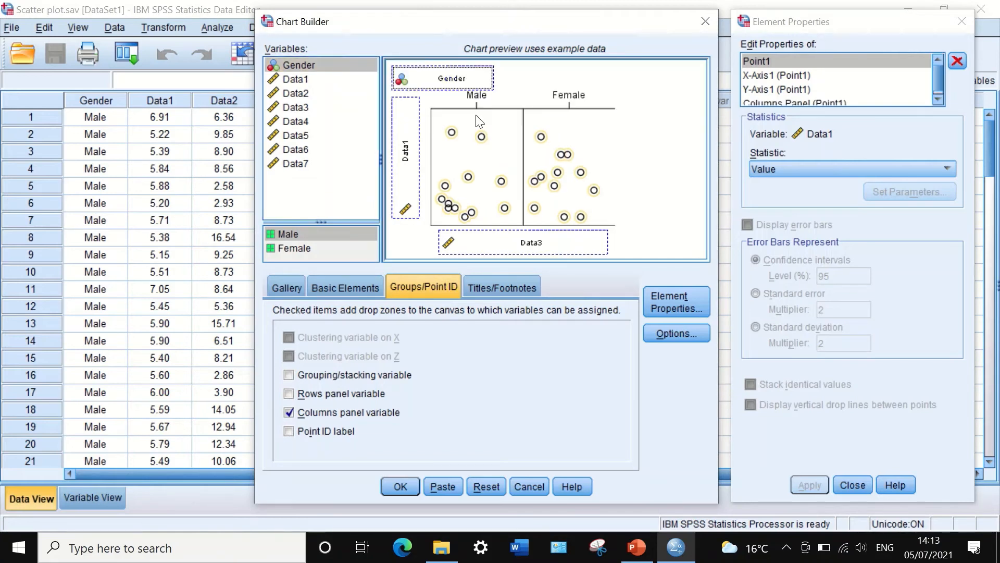
left_click(410, 483)
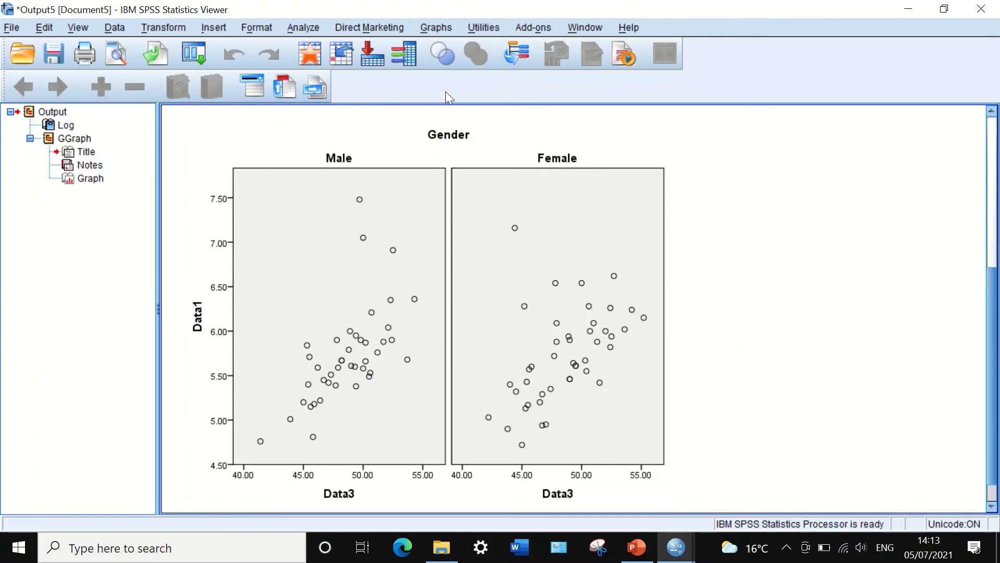
Close the column-paneled scatterplot output without saving it and reopen Chart Builder to define another chart
left_click(981, 9)
left_click(498, 293)
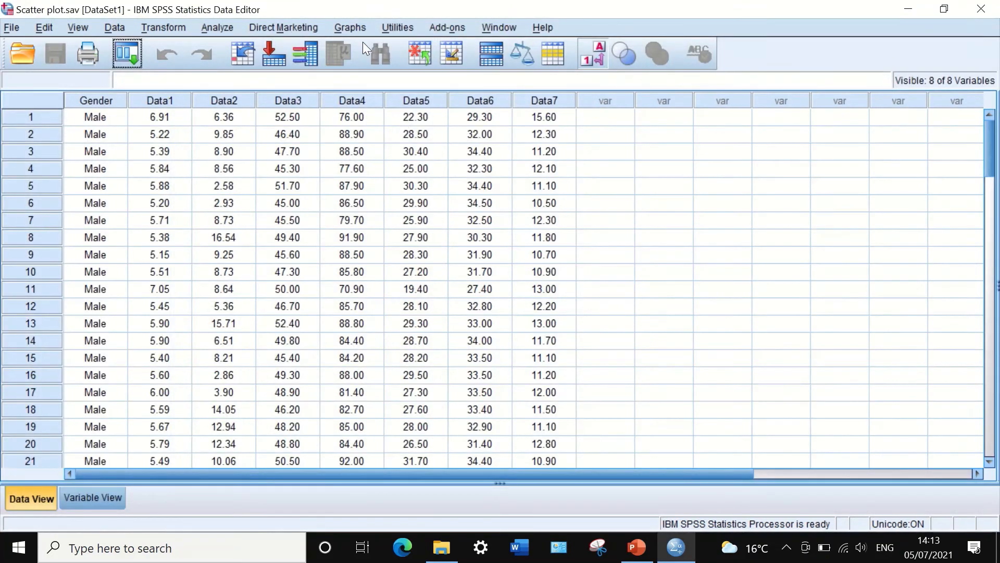
left_click(342, 27)
left_click(348, 47)
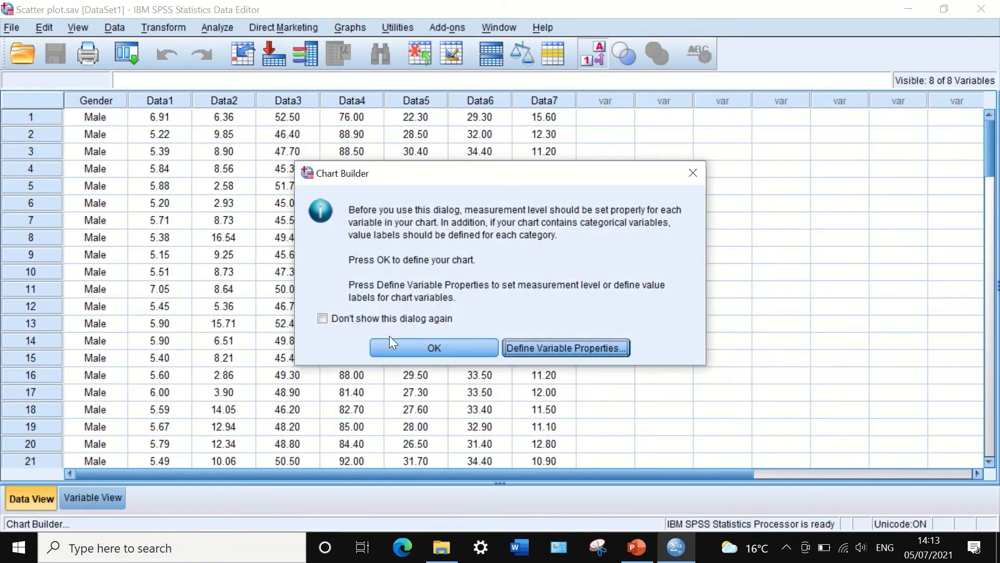
left_click(410, 344)
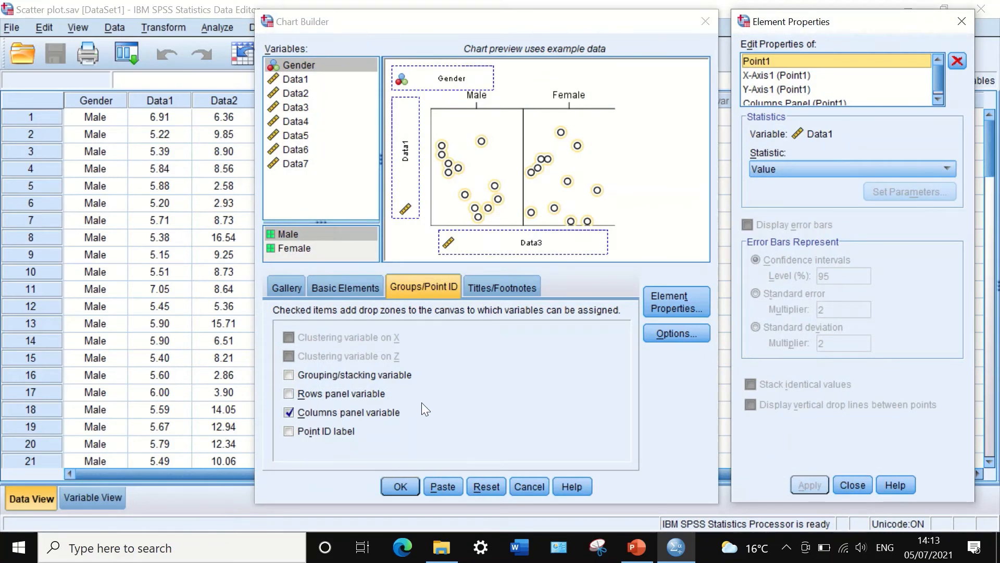
Replace the columns panel variable with a point ID label, assign Gender as the label variable, and generate the chart
left_click(300, 413)
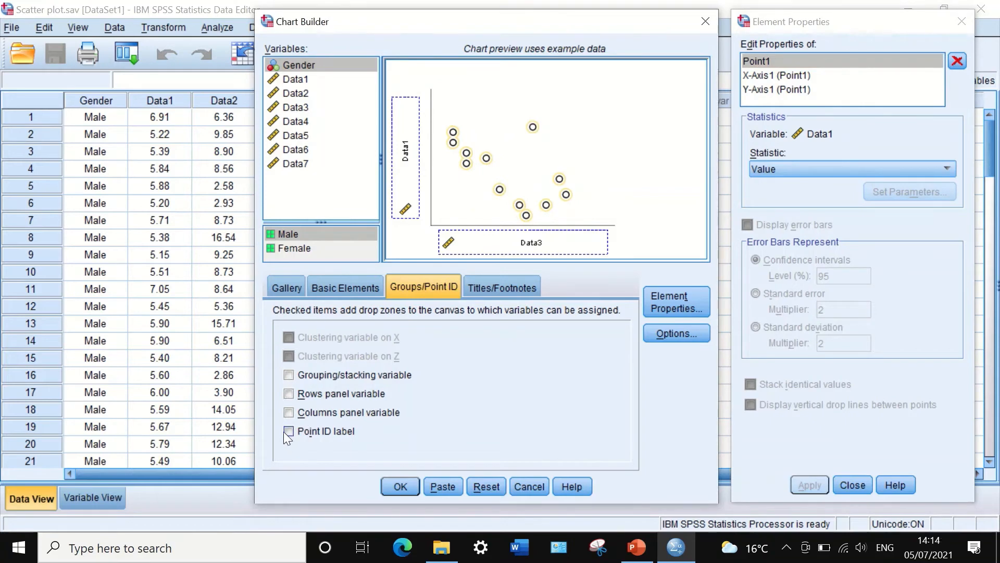
left_click(288, 432)
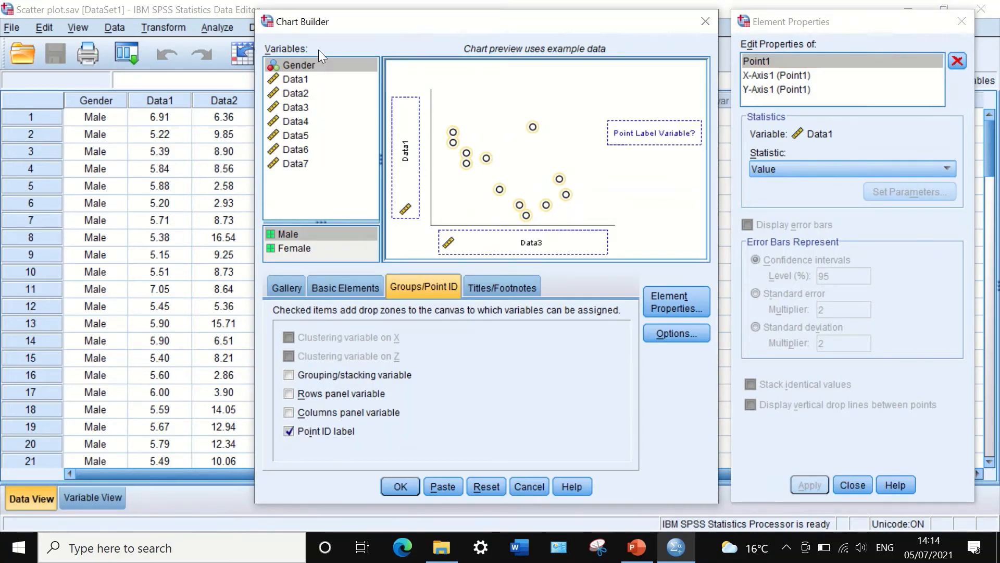
left_click_drag(311, 62, 648, 132)
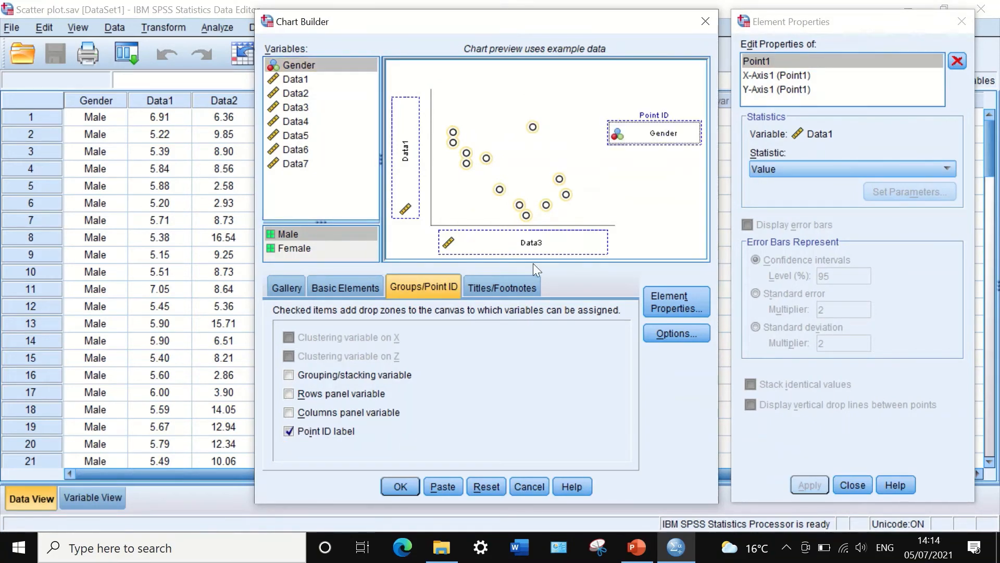
left_click(401, 485)
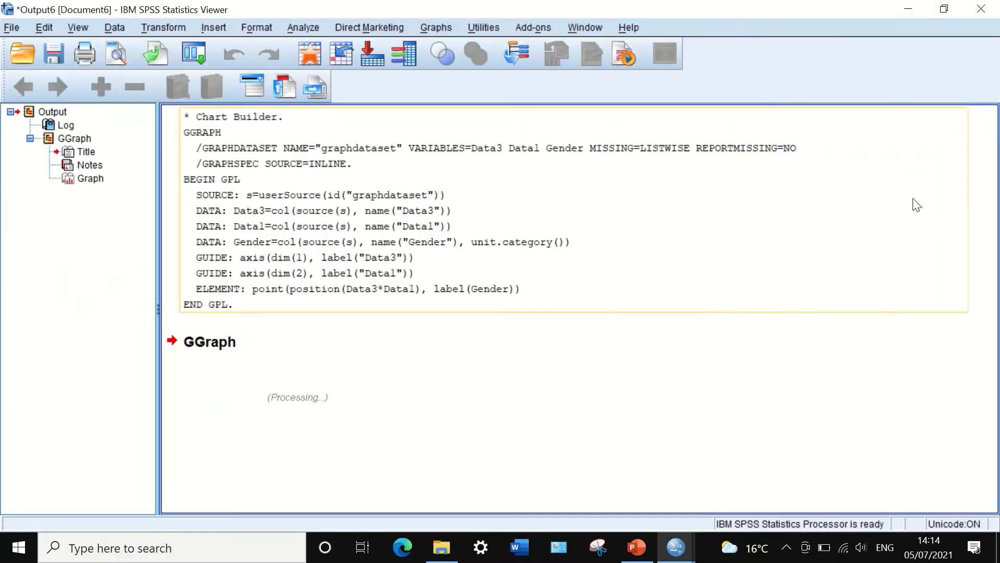
left_click(524, 346)
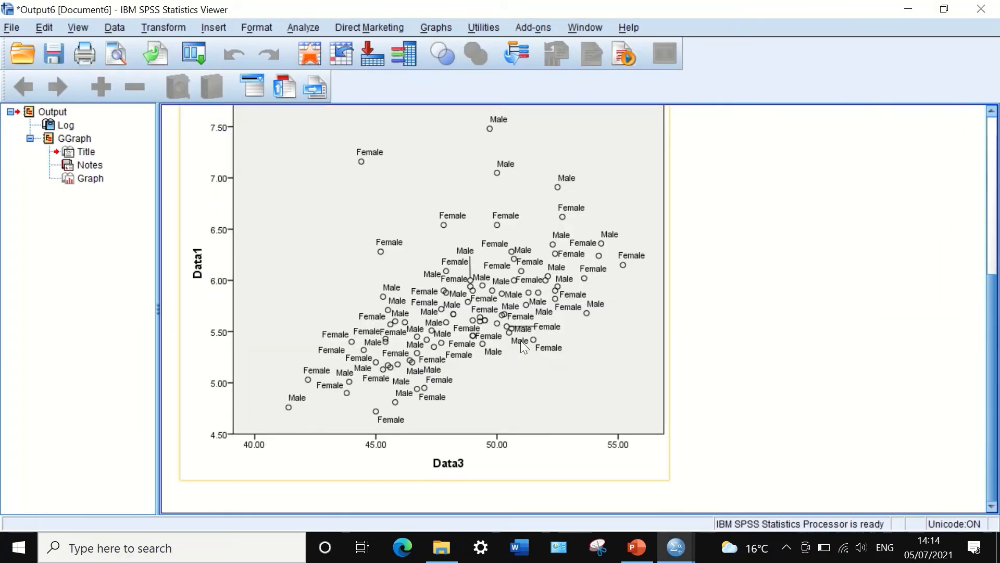
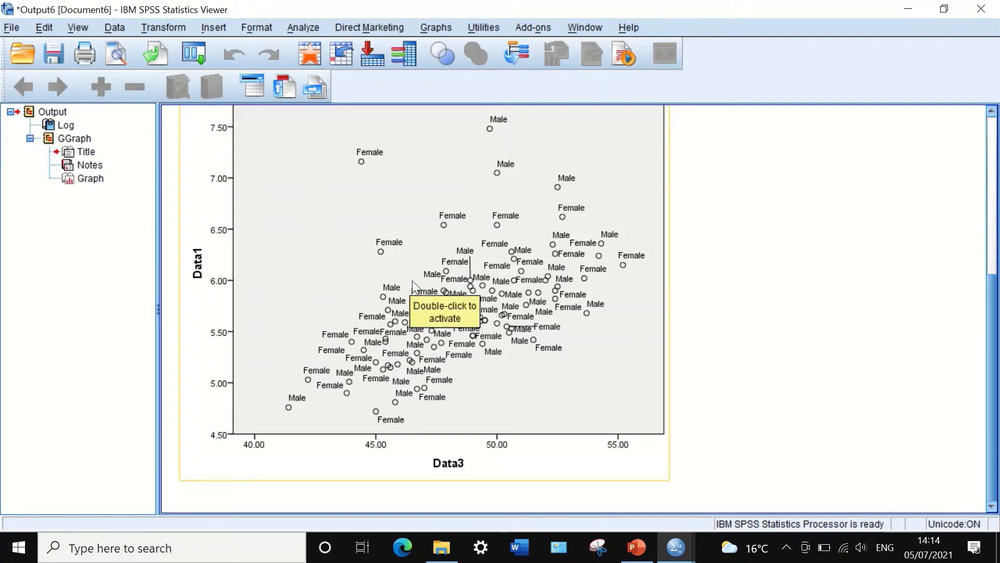
scroll(411, 280, "up", 5)
left_click(197, 50)
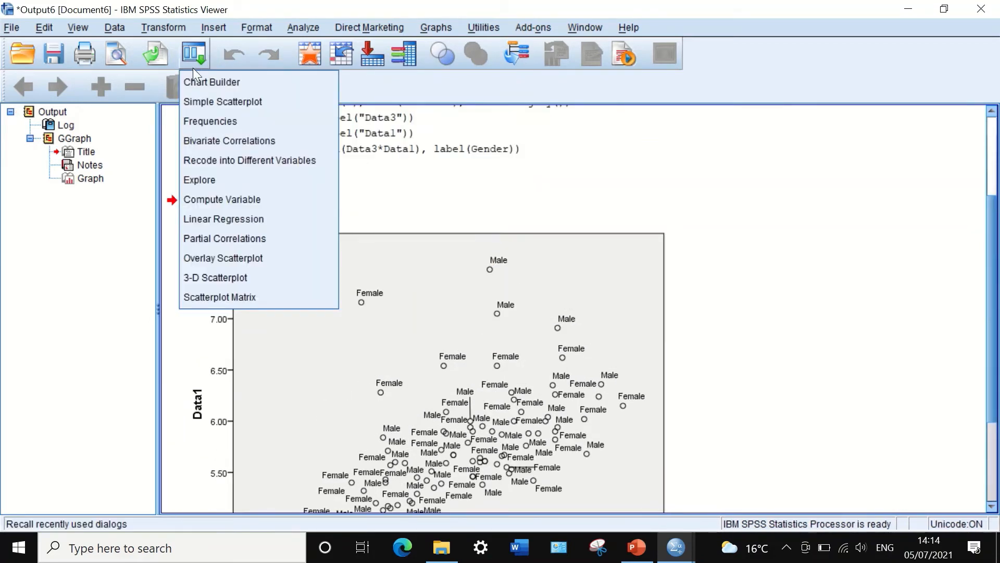
left_click(193, 77)
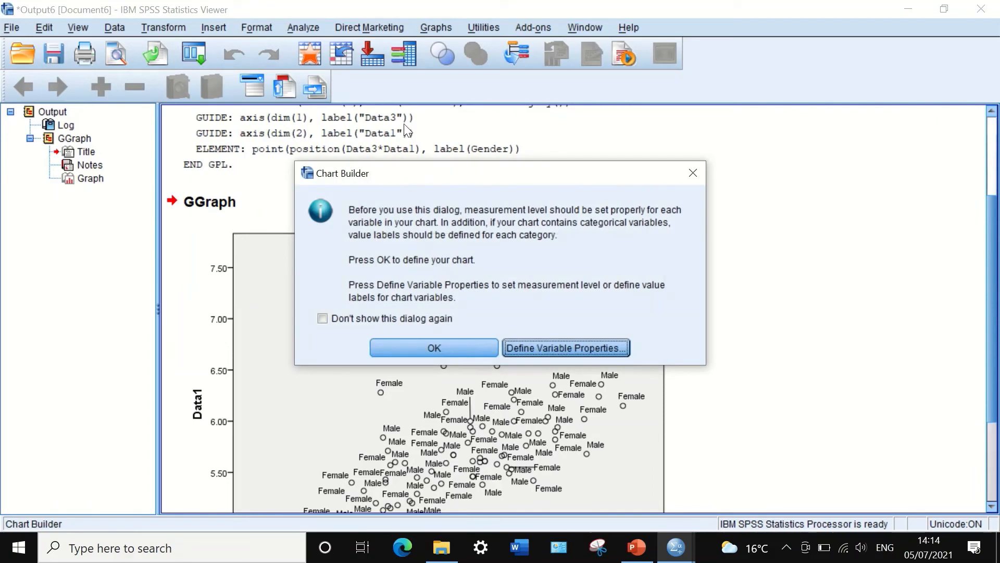
left_click(410, 349)
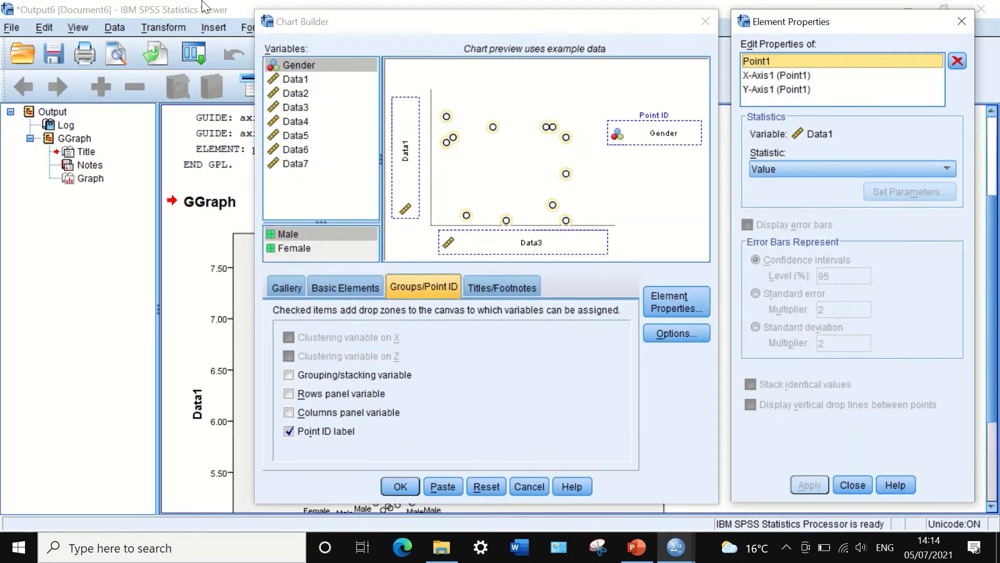
left_click(167, 243)
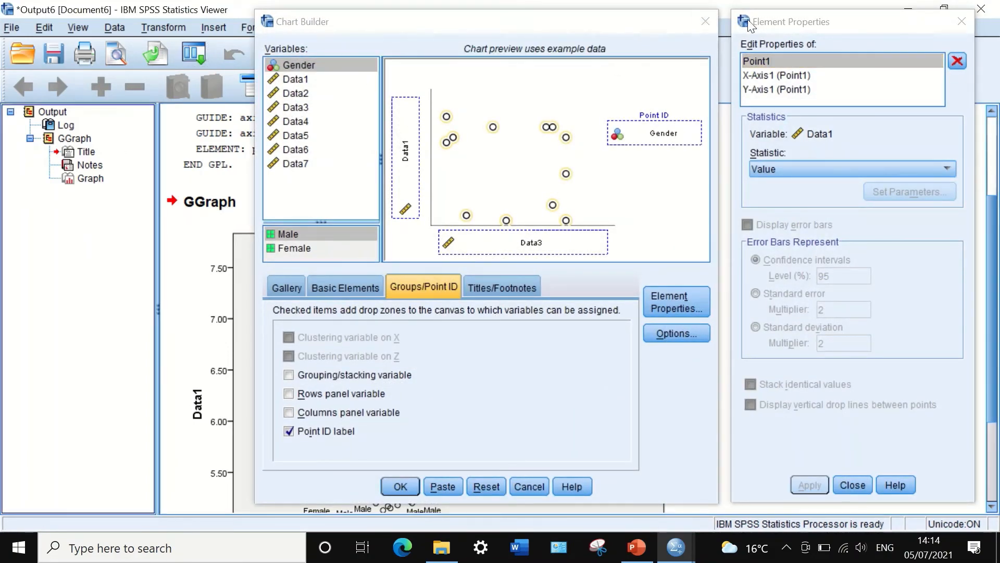
left_click(706, 21)
Close the Gender-labeled scatterplot output without saving it and reopen Chart Builder from the data set
left_click(982, 7)
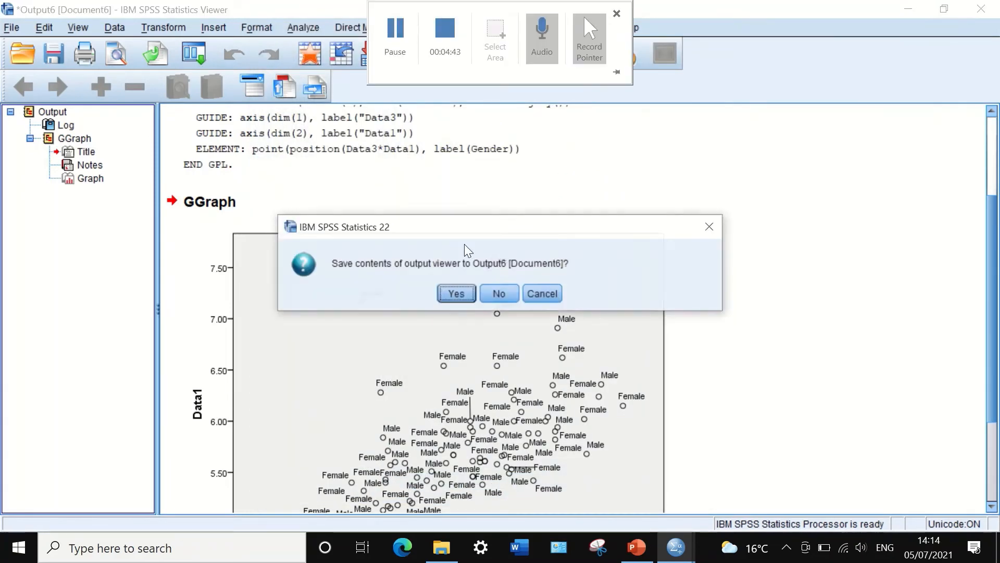
left_click(501, 292)
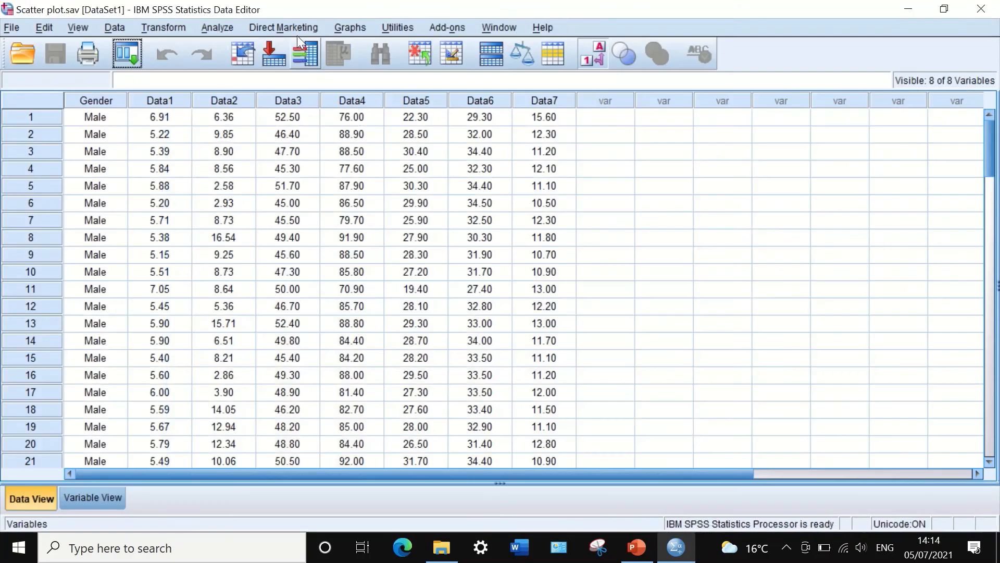
left_click(124, 57)
left_click(133, 76)
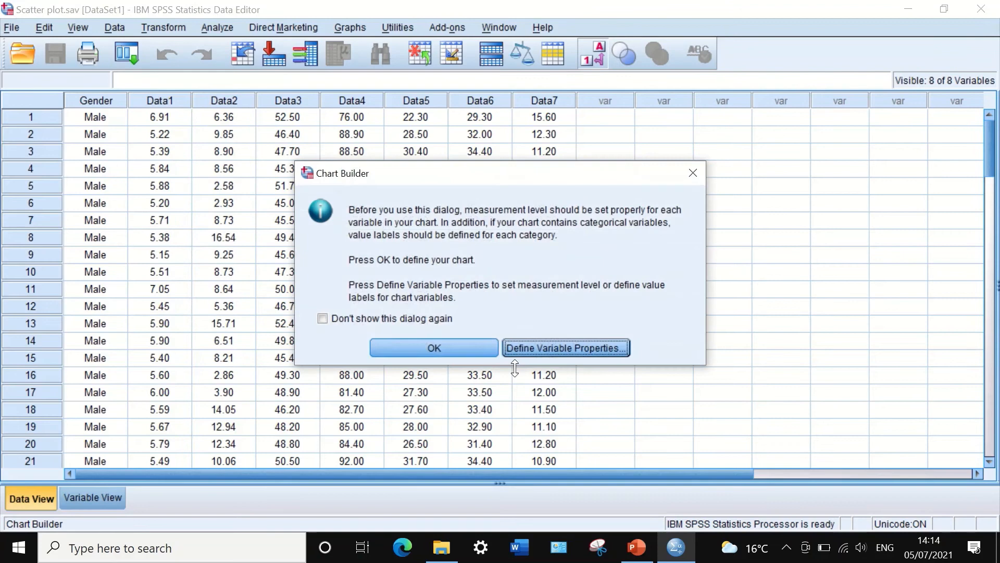
left_click(480, 347)
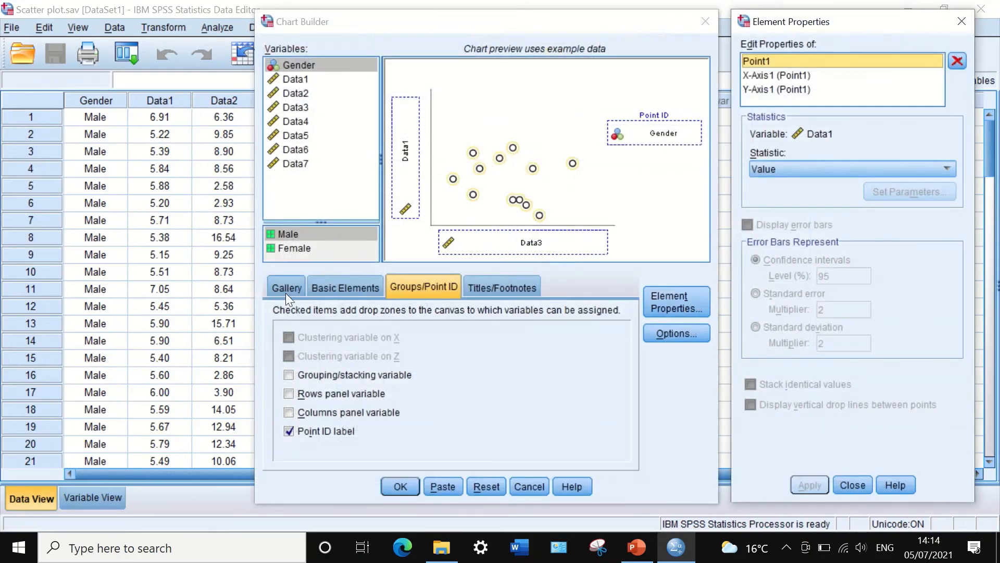
Replace the point ID label with a grouping/stacking variable colored by Gender, and add Title 1 to the chart
left_click(288, 431)
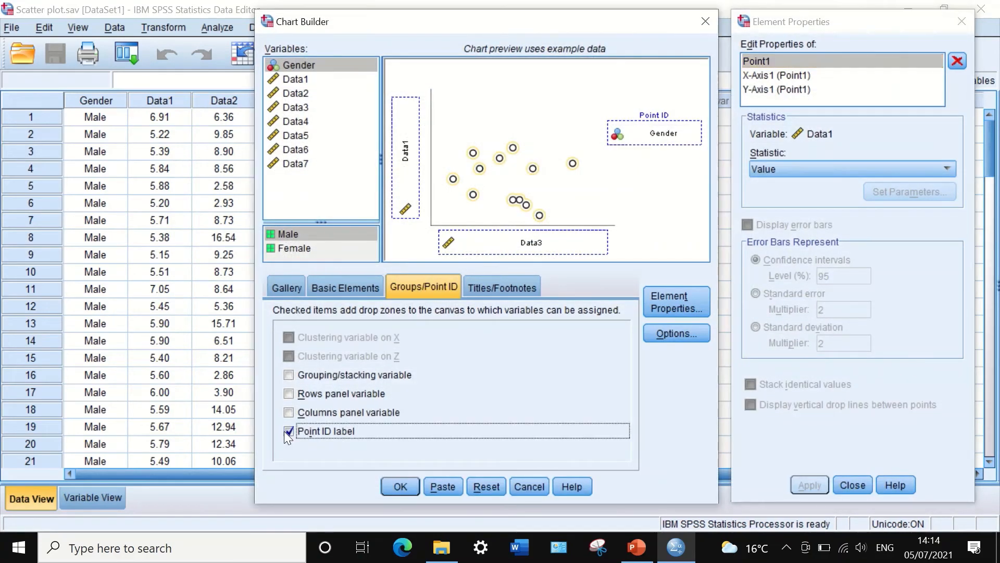
left_click(288, 375)
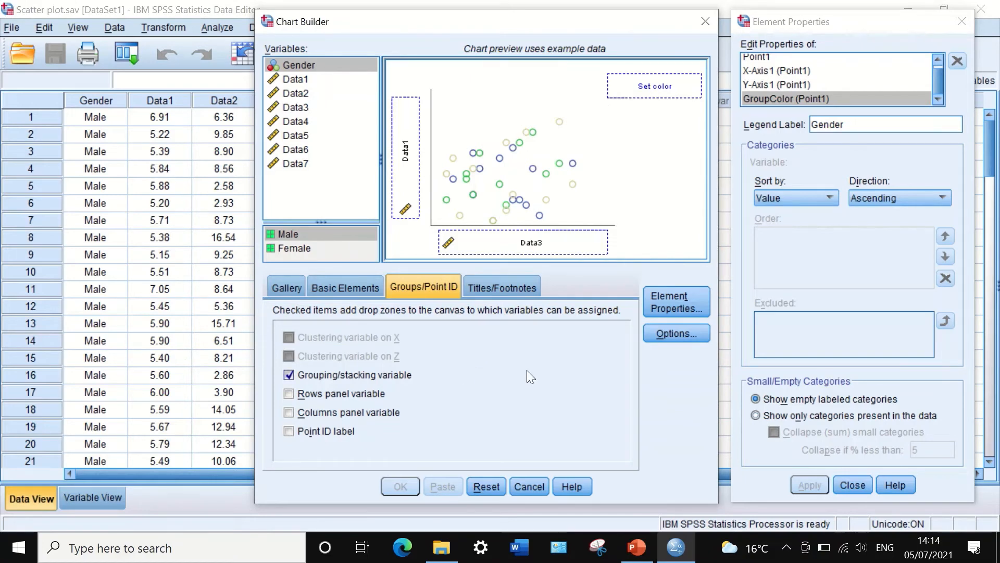
left_click(504, 286)
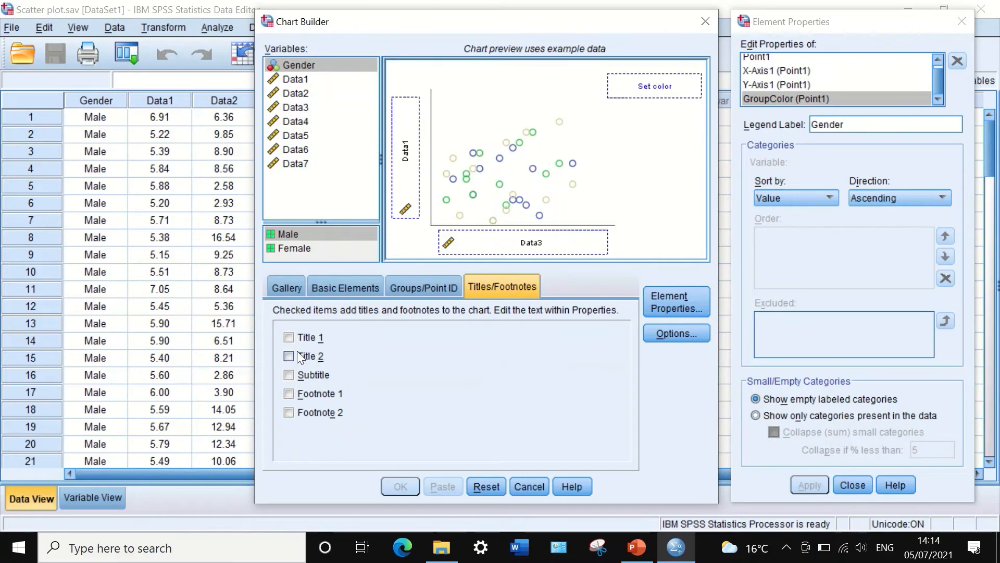
left_click(289, 338)
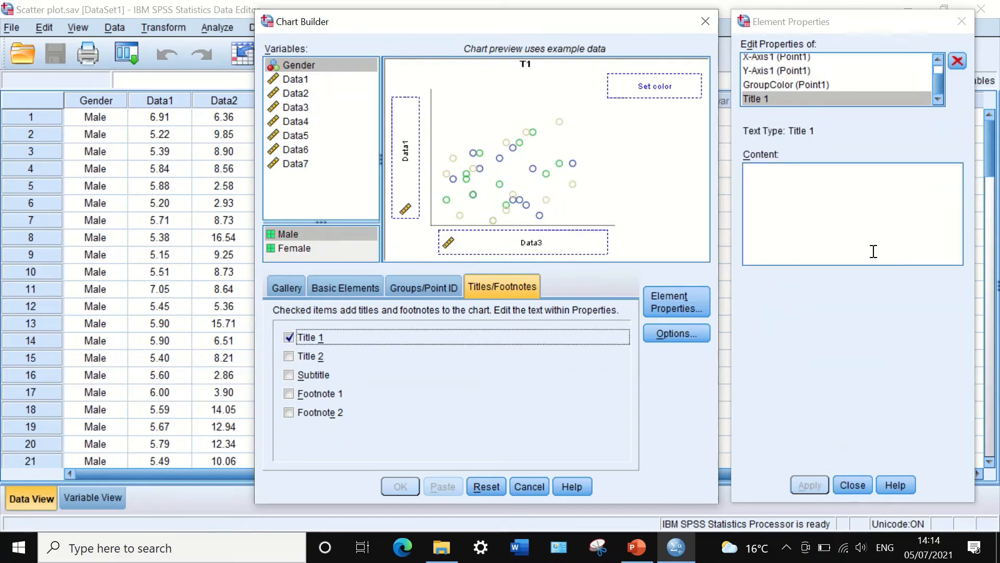
left_click(403, 287)
left_click_drag(289, 64, 636, 86)
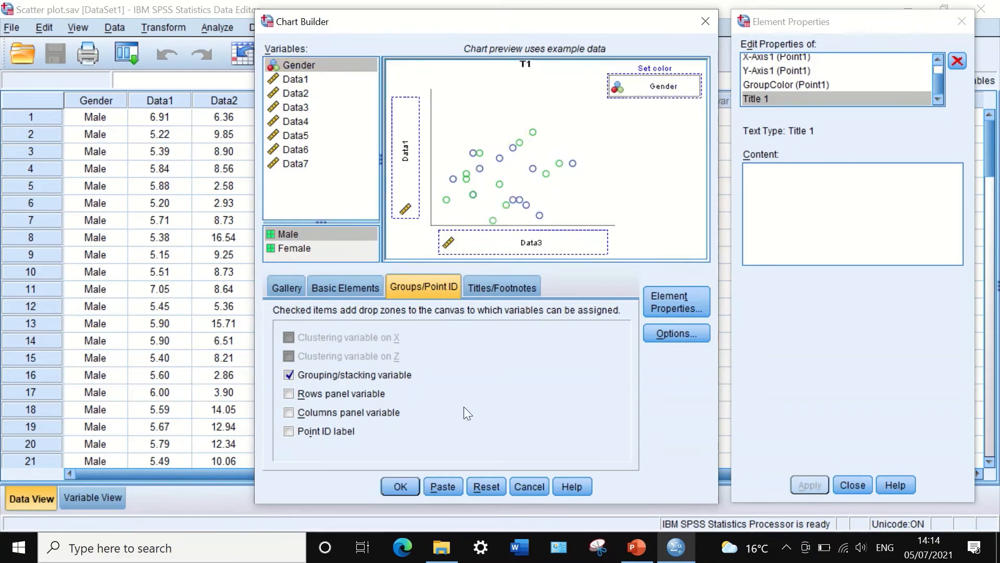
Set the content of Title 1 to "Correlation" and apply it to the chart
left_click(510, 286)
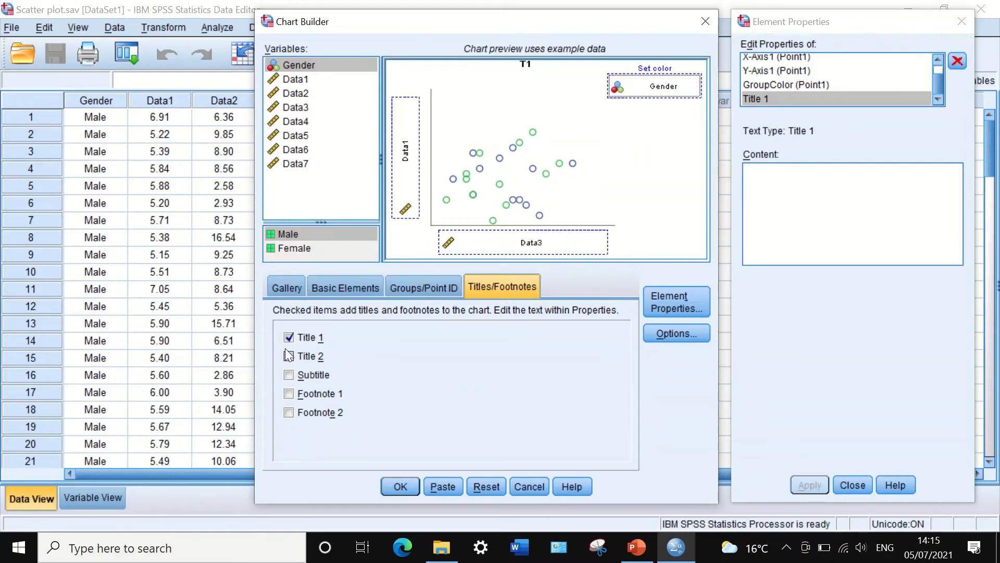
left_click(790, 201)
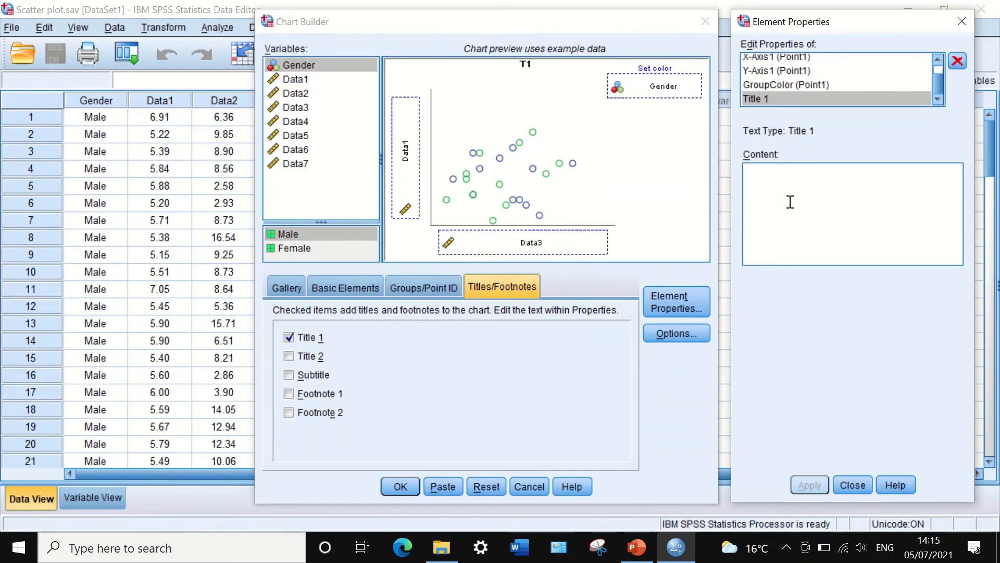
type("C")
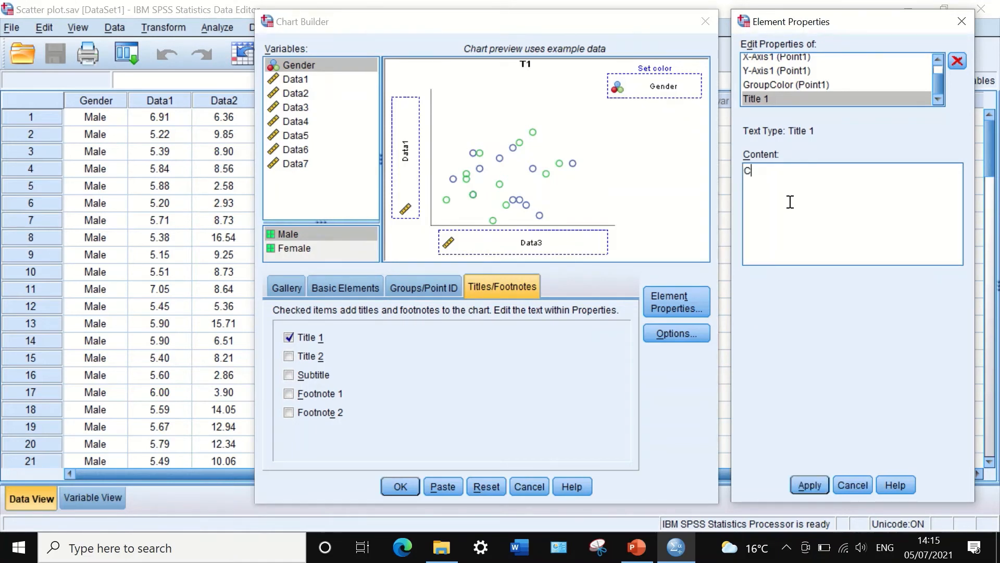
type("orrelation")
left_click(814, 483)
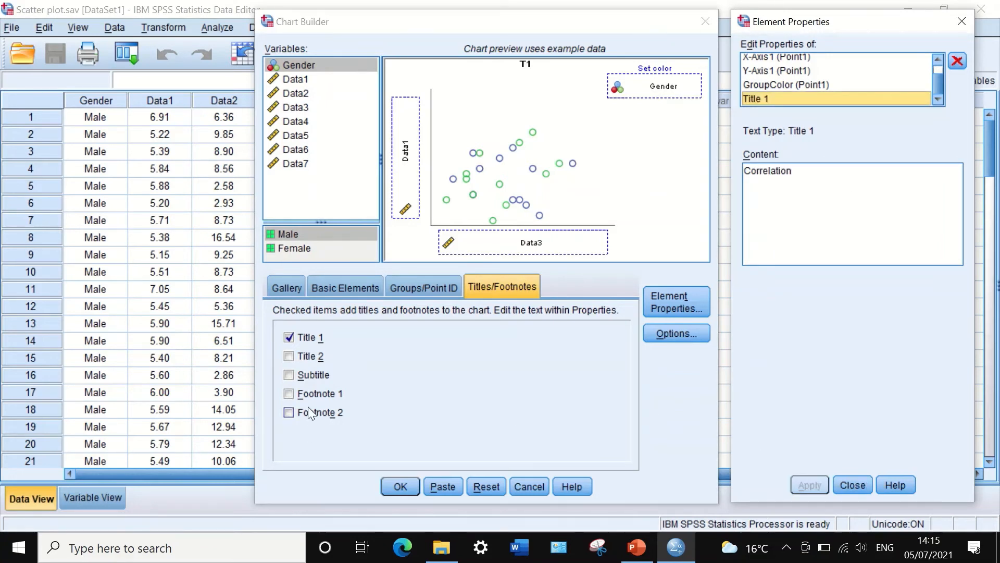
Add Footnote 1 to the chart, set its content to "Figure 1" and apply it
left_click(286, 394)
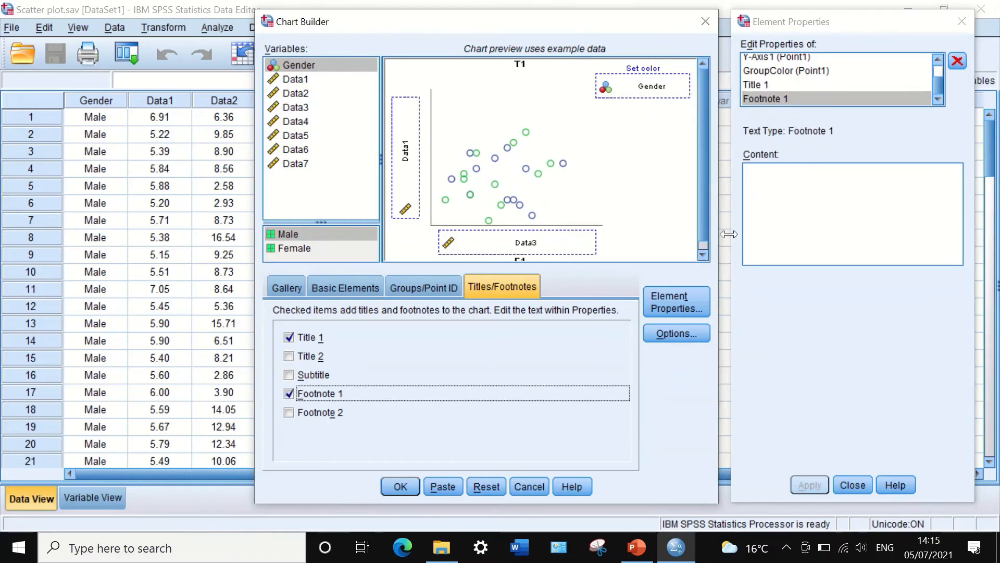
left_click(776, 184)
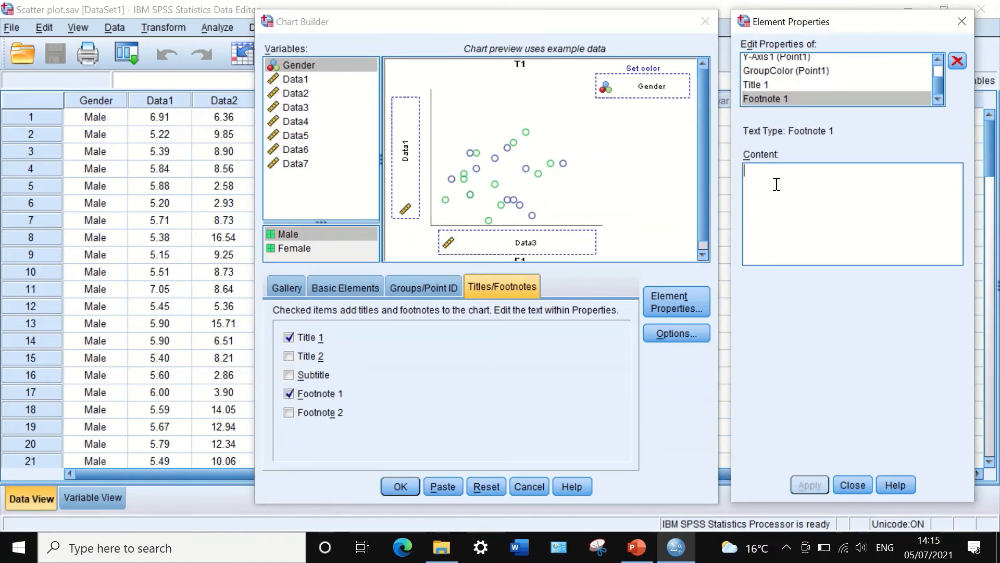
type("Figure 1")
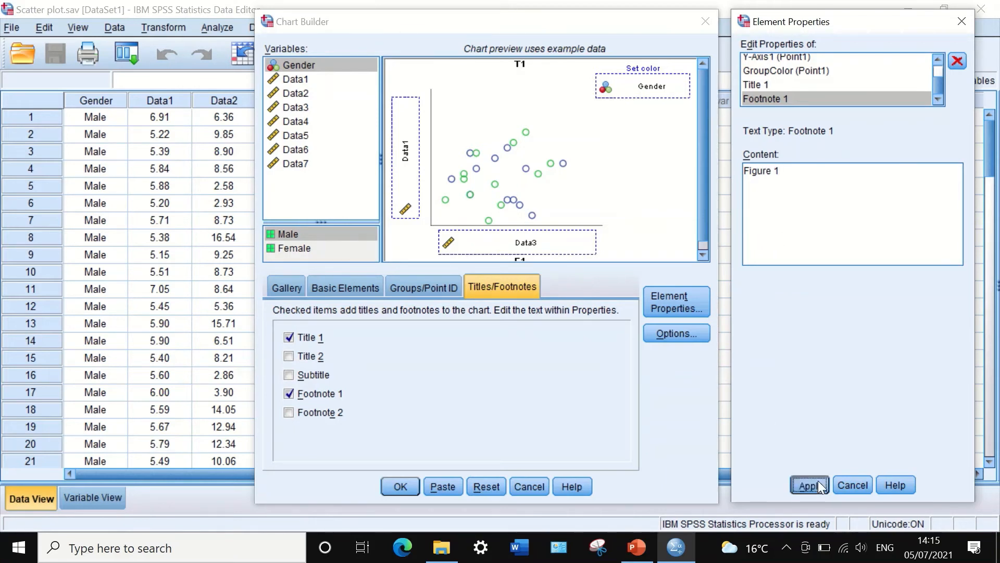
left_click(818, 482)
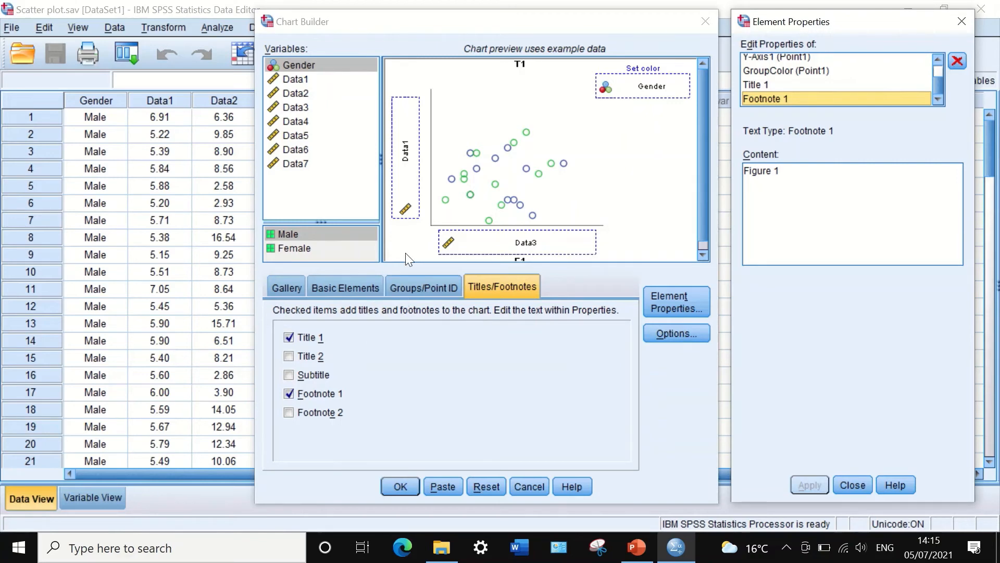
Generate the Gender-grouped scatterplot and examine its title, legend, axes and footnote in the output
left_click(658, 334)
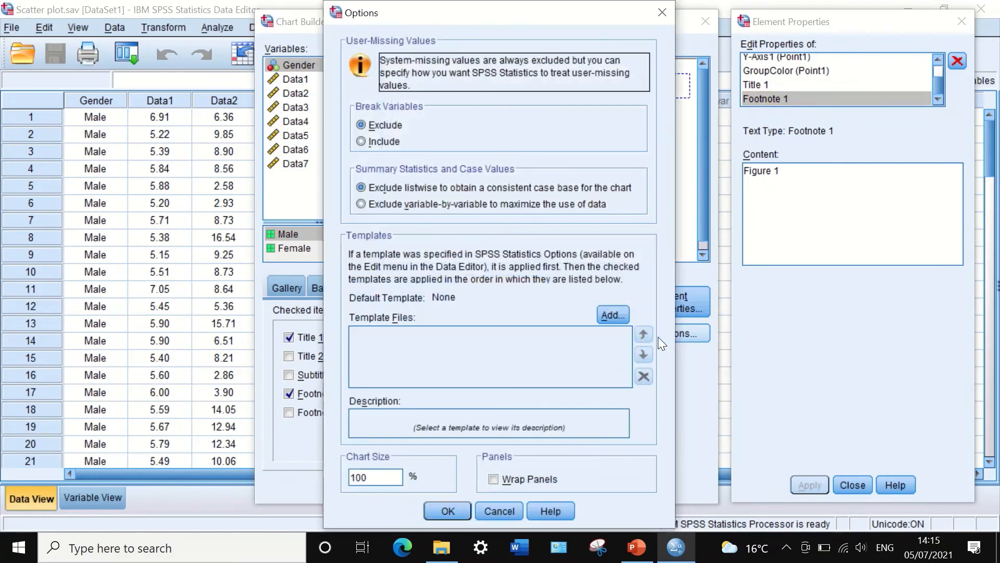
left_click(502, 511)
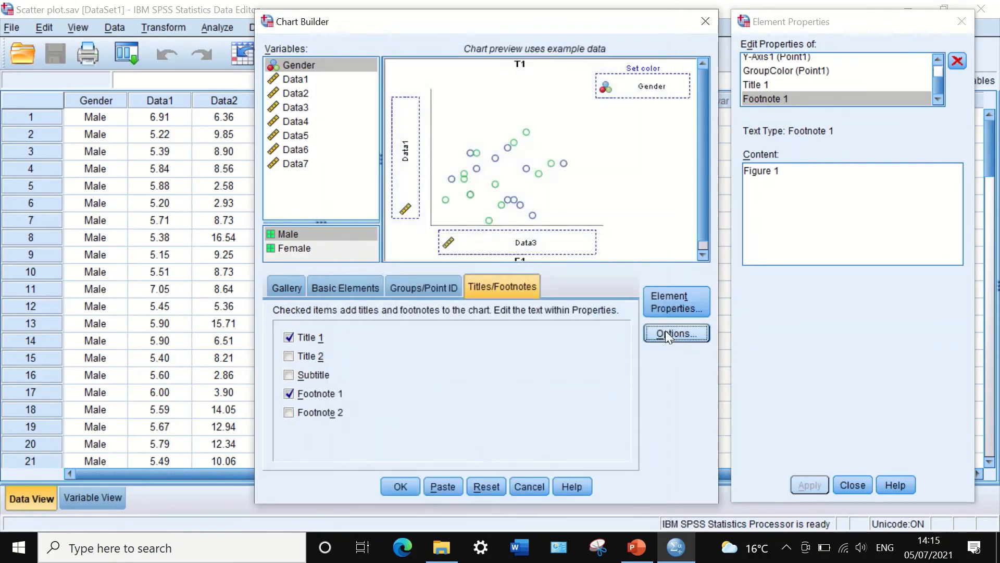
left_click(665, 302)
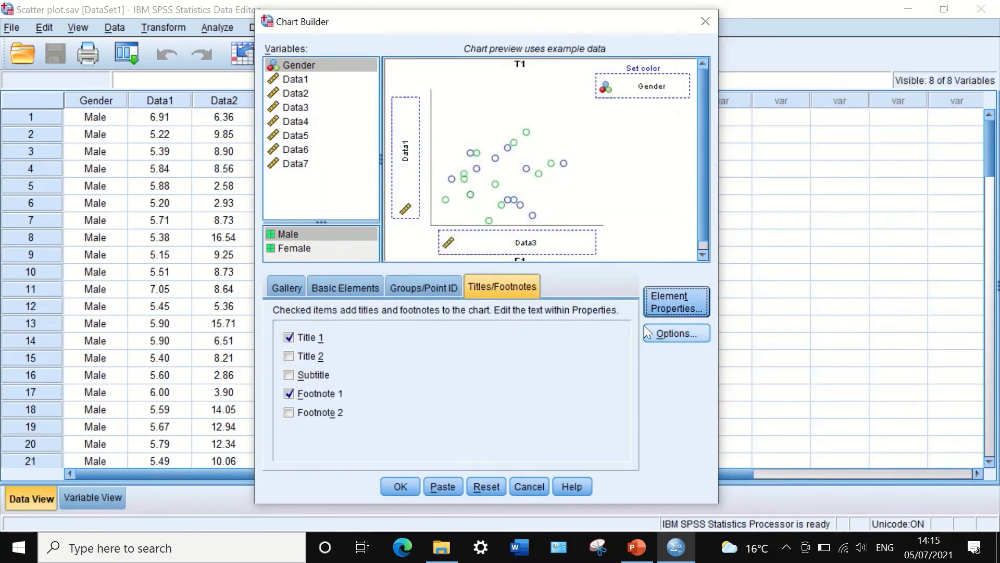
left_click(400, 482)
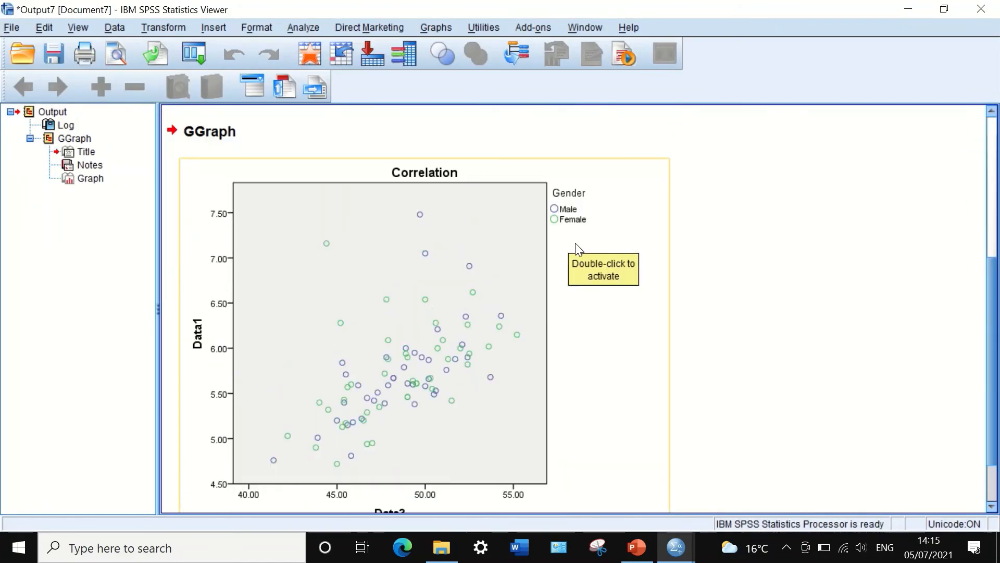
scroll(427, 172, "down", 3)
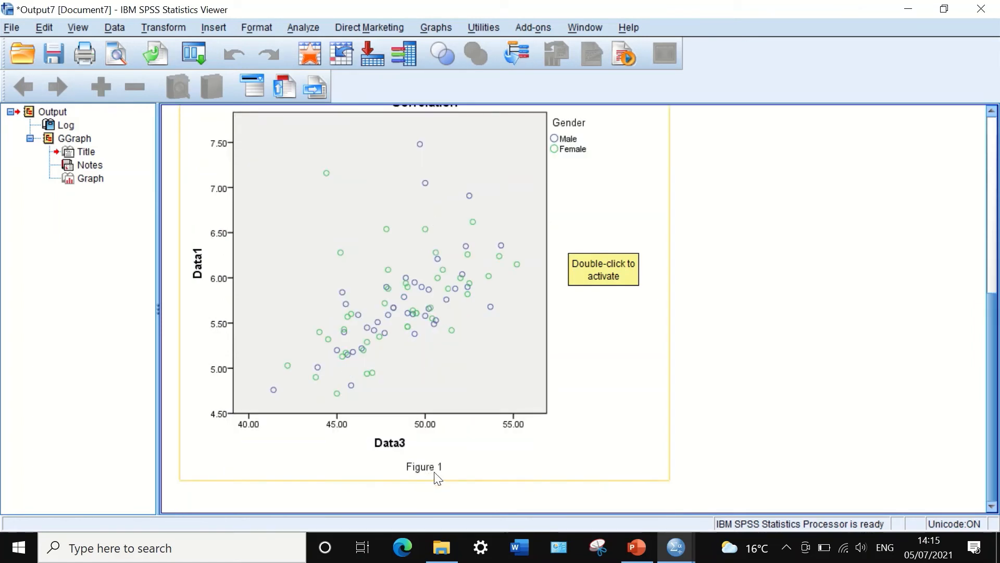
scroll(405, 462, "up", 3)
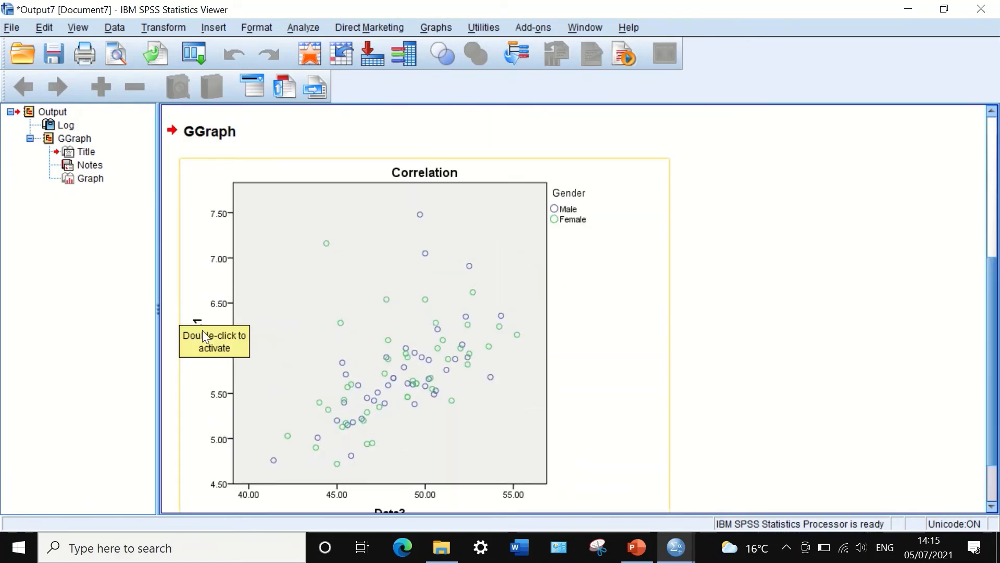
scroll(360, 463, "down", 3)
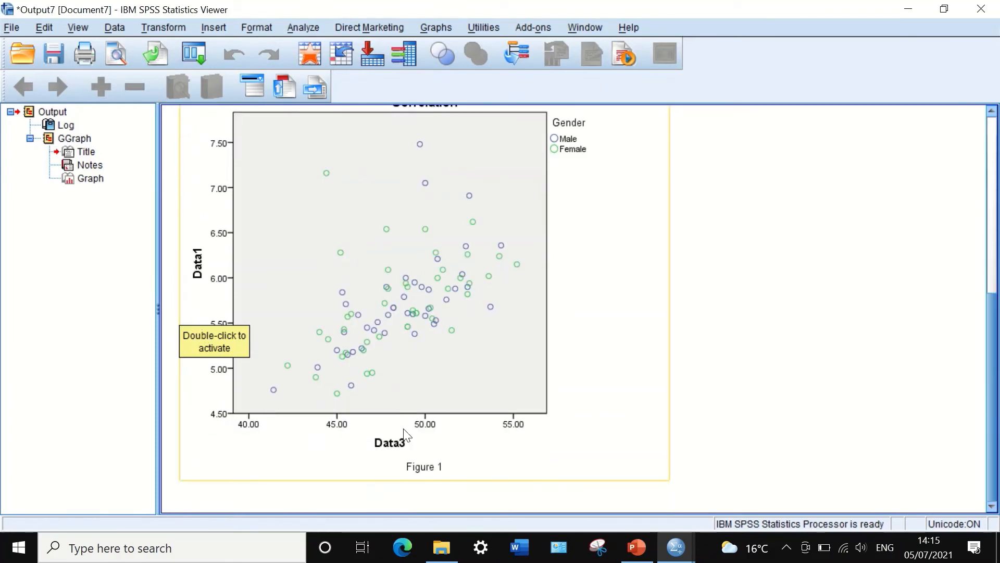
scroll(193, 252, "up", 6)
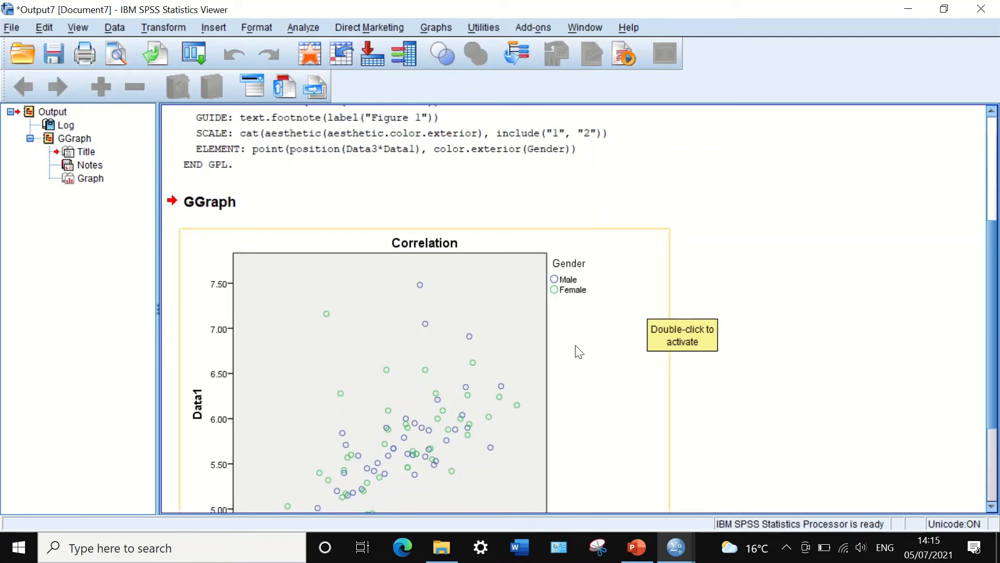
Open the scatterplot in Chart Editor and add a linear fit line at total without the equation label attached to it
double_click(436, 336)
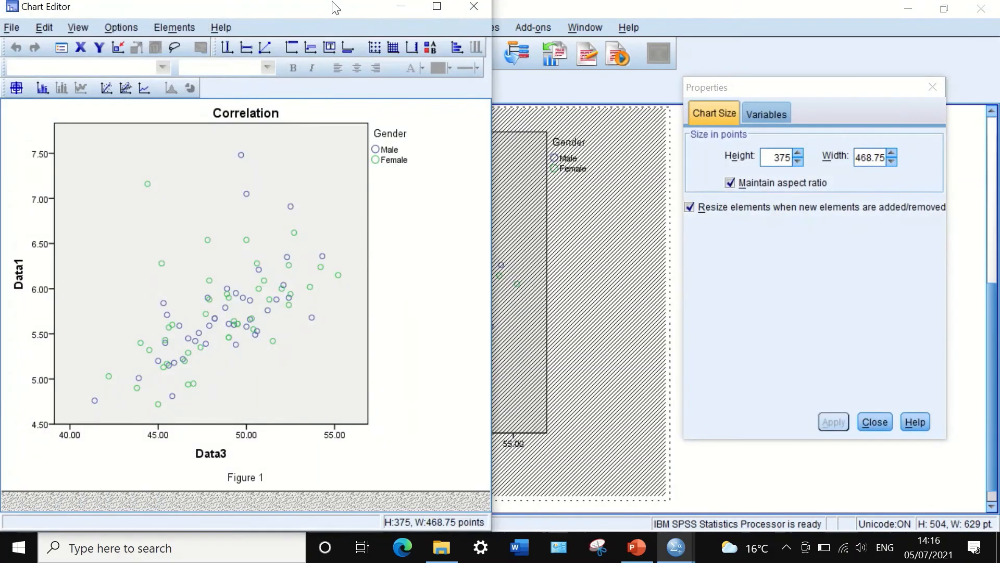
left_click_drag(320, 7, 380, 14)
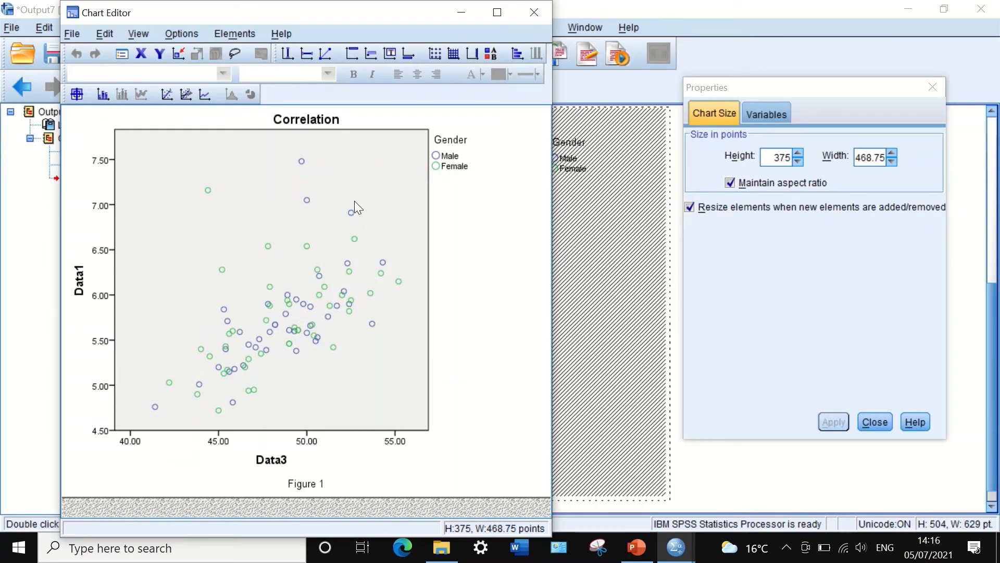
left_click(244, 34)
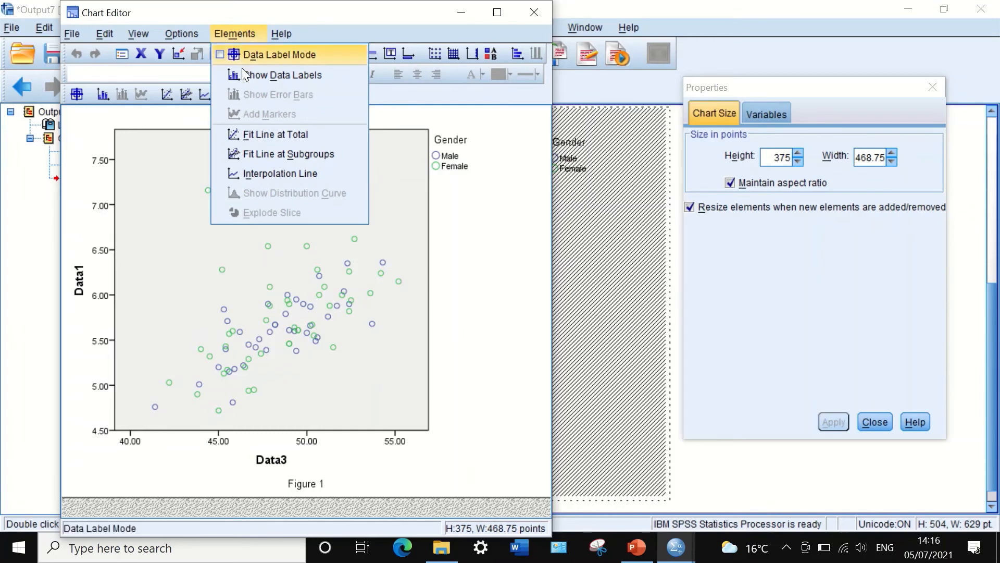
left_click(259, 138)
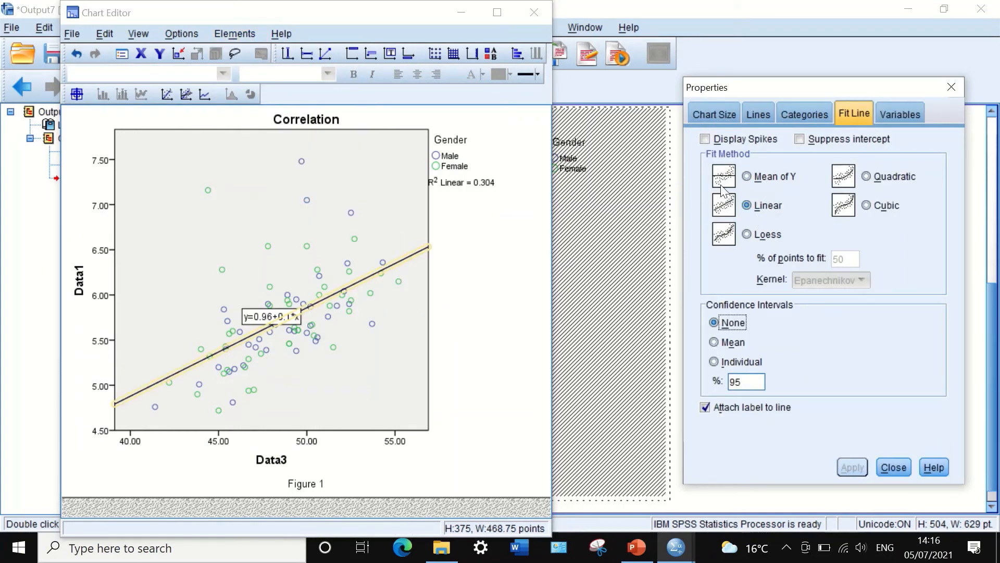
left_click(708, 406)
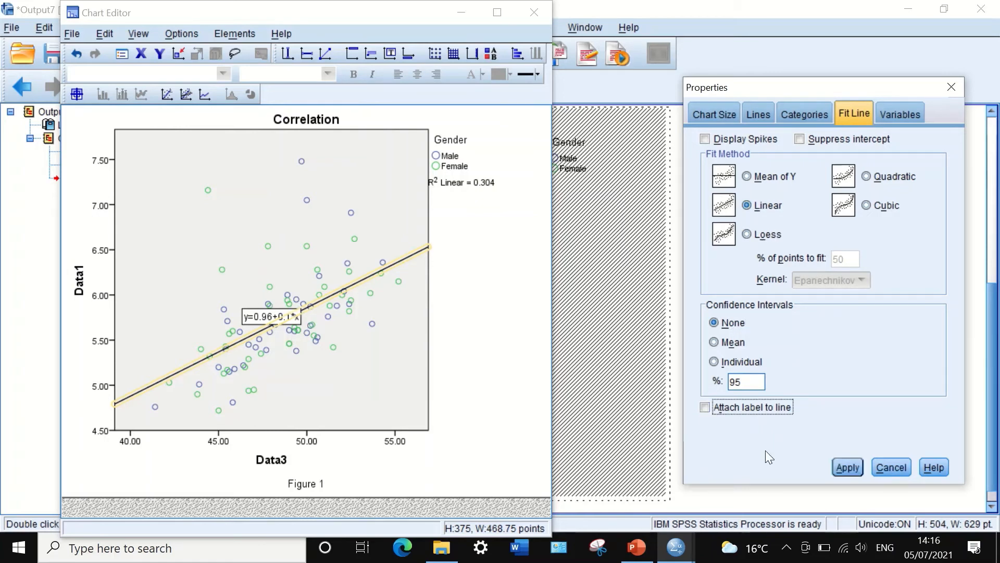
left_click(853, 466)
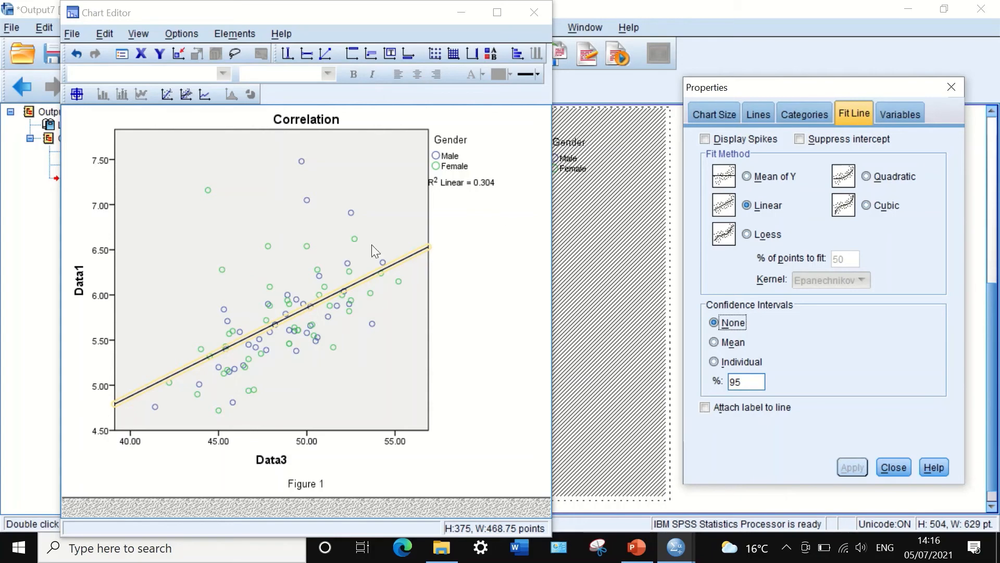
left_click(950, 87)
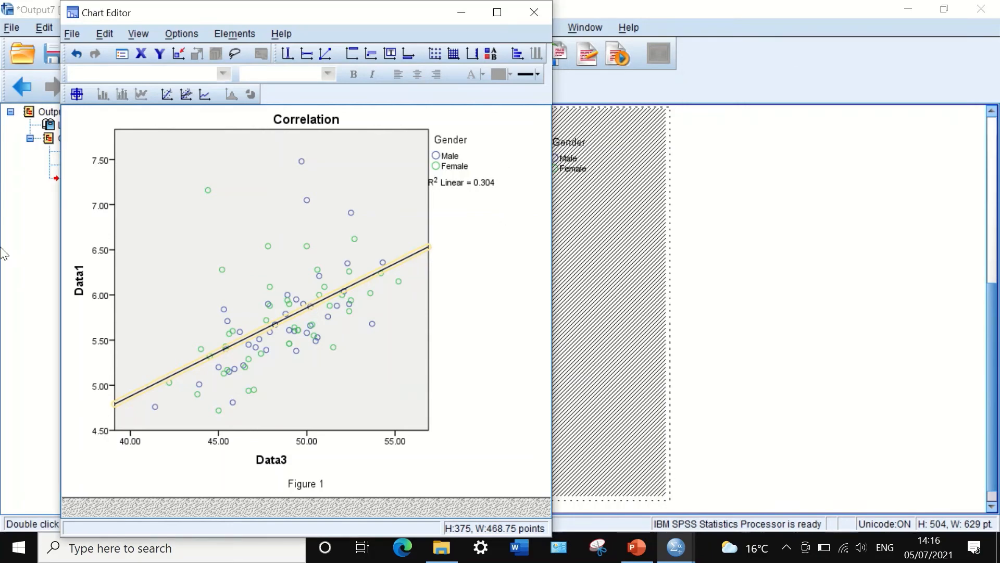
Set the fill of the plot area background to white (255, 255, 255)
double_click(214, 151)
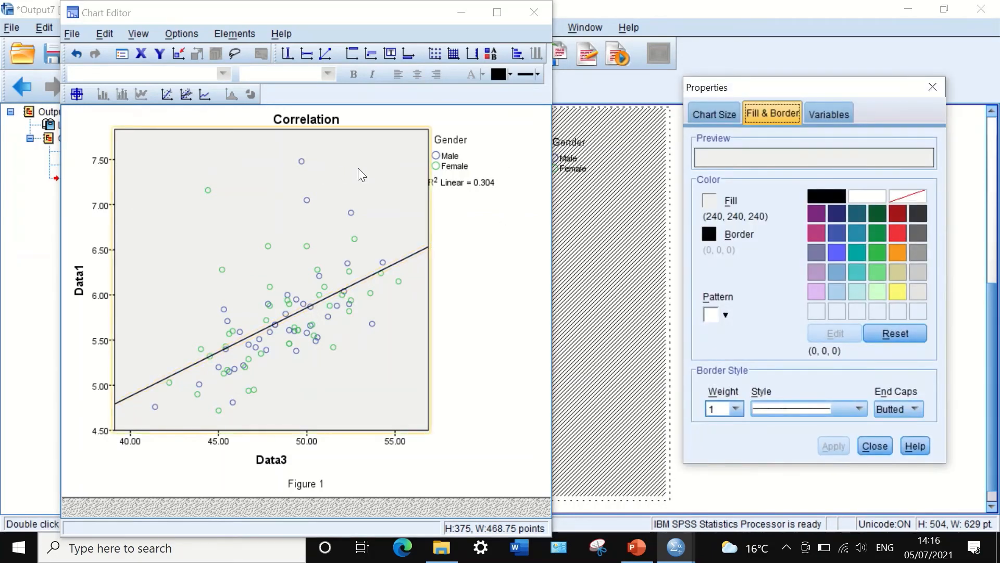
left_click(863, 196)
left_click(829, 446)
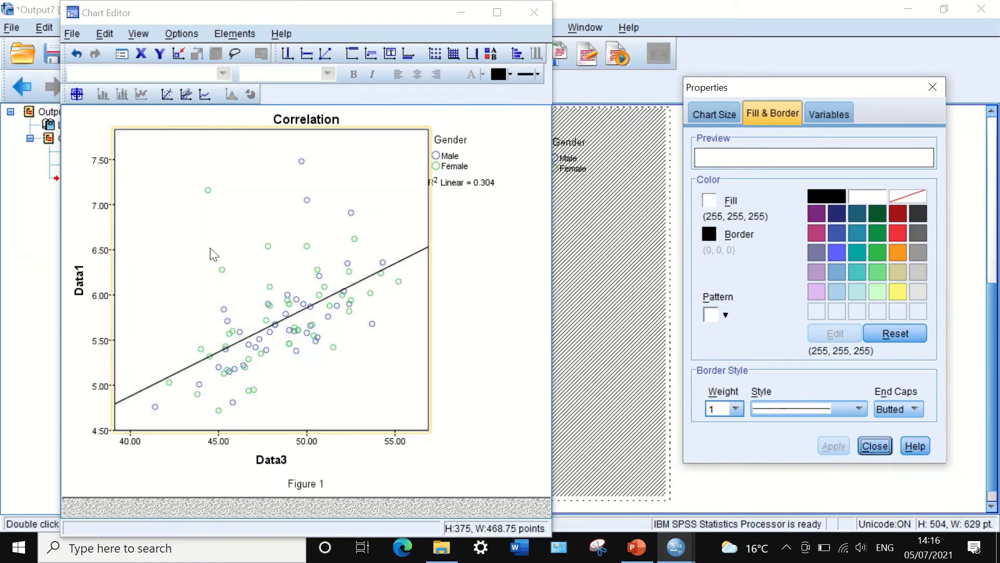
left_click(935, 85)
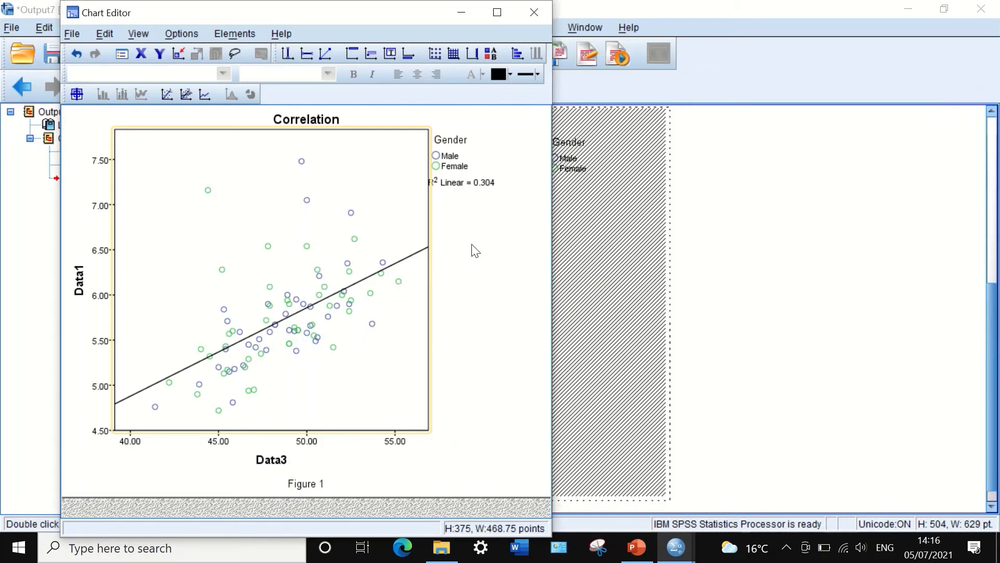
Delete the R² Linear label beside the plot, below the Gender legend
left_click(474, 191)
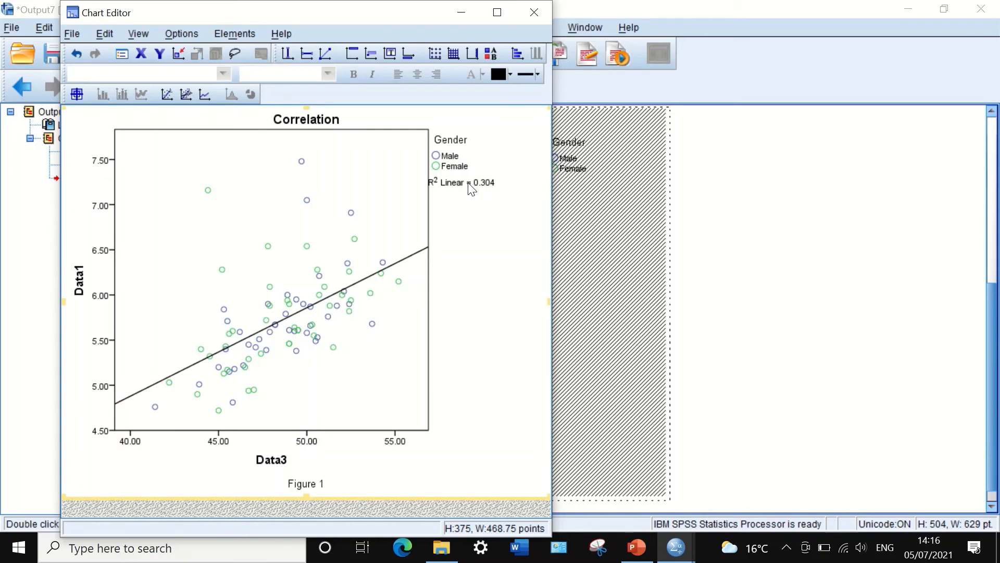
left_click(468, 185)
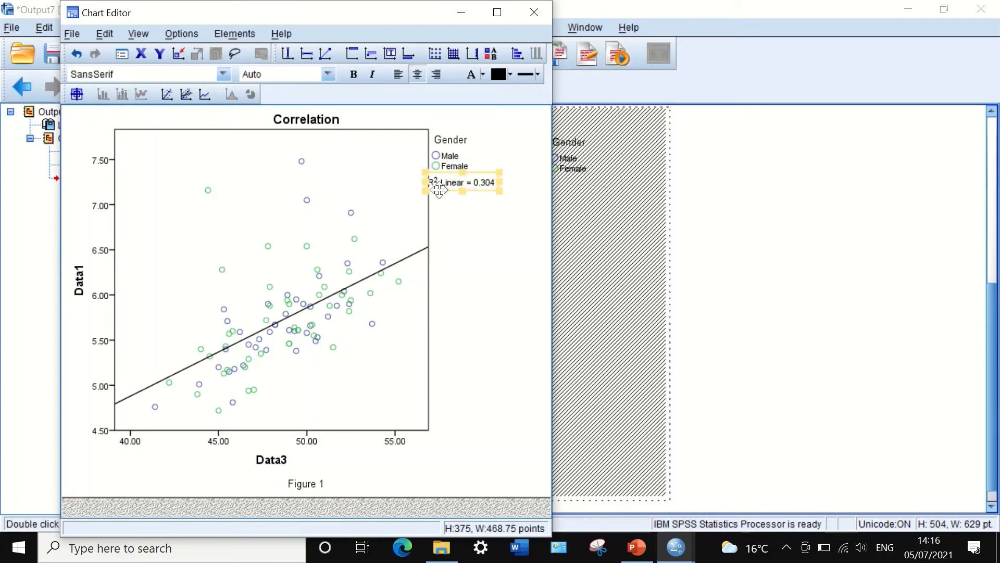
left_click(470, 188)
right_click(470, 183)
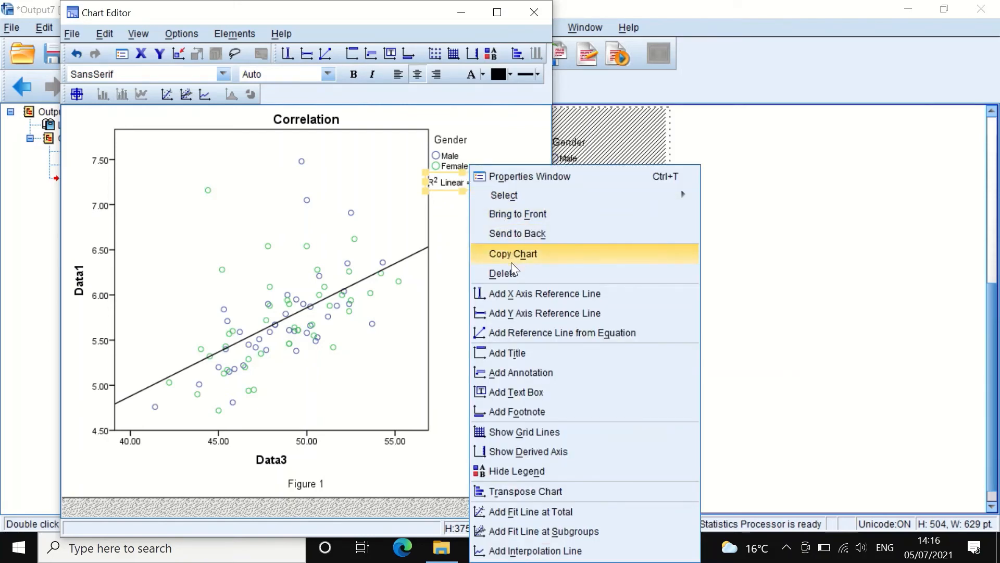
left_click(503, 273)
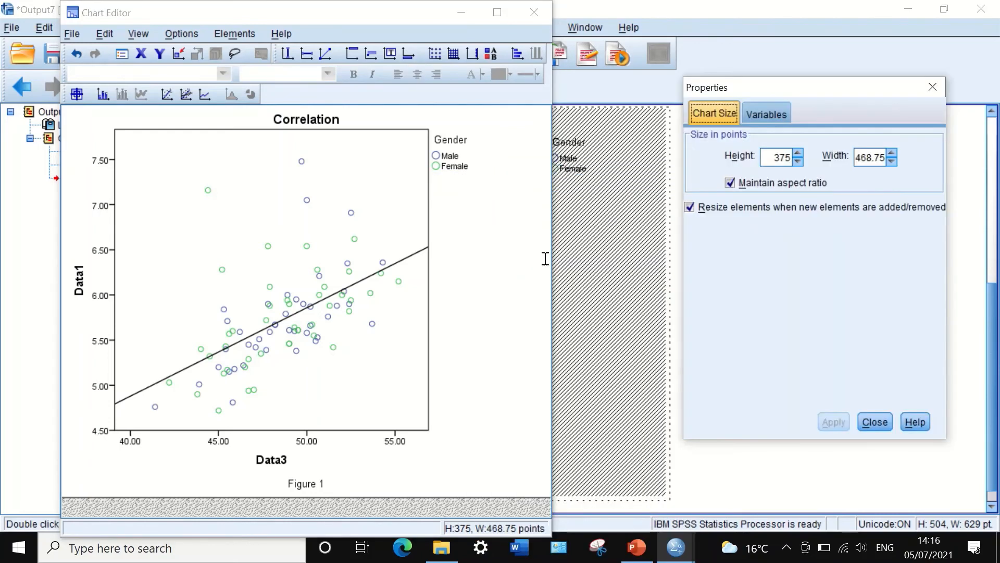
left_click(892, 425)
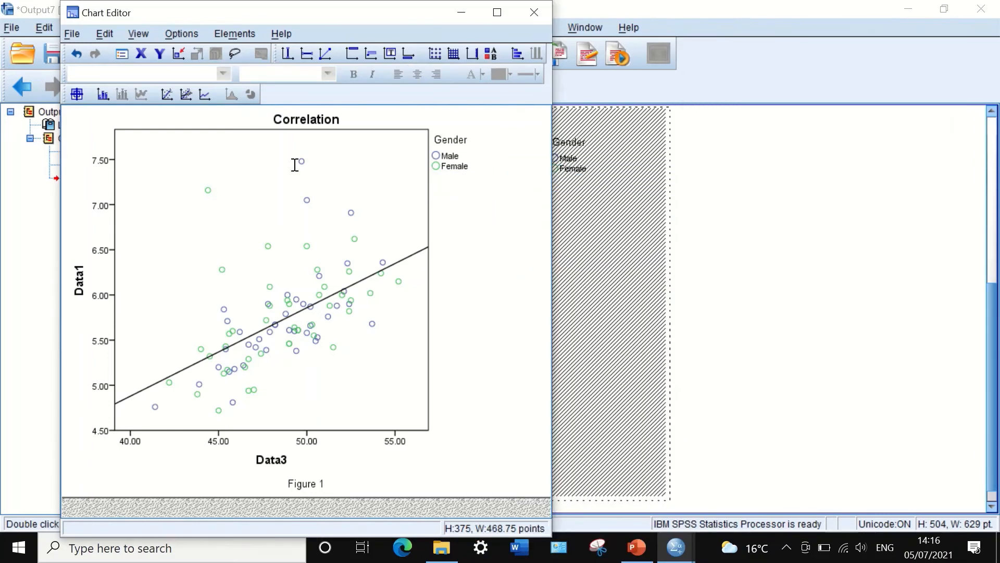
Set the border width of all scatter markers to 1.5 for both Gender groups
double_click(306, 199)
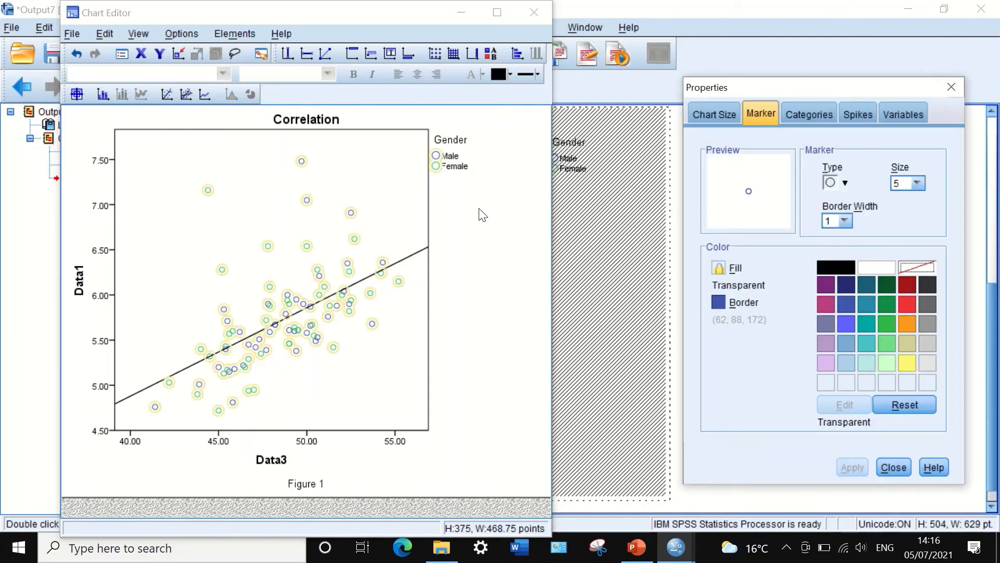
left_click(845, 222)
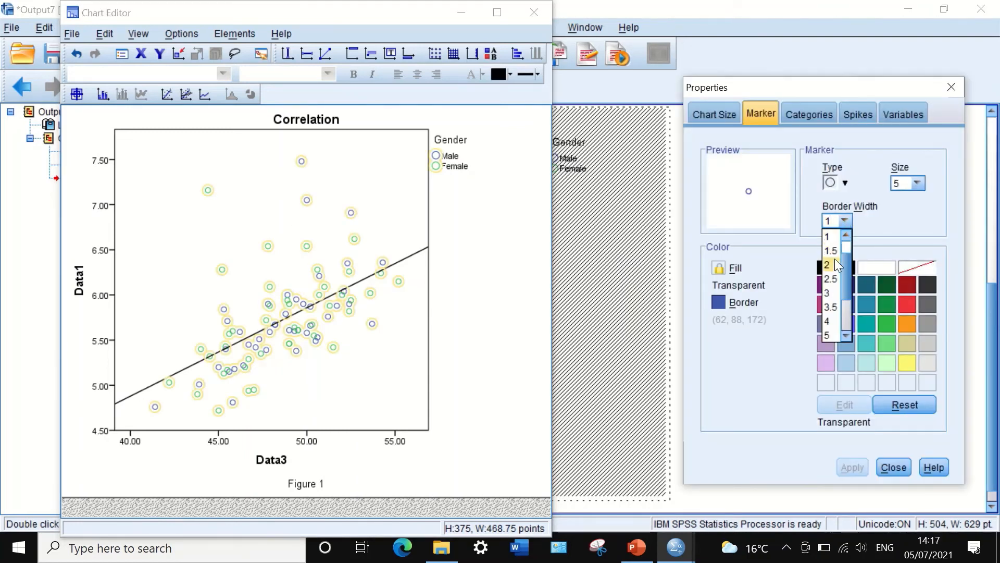
left_click(833, 244)
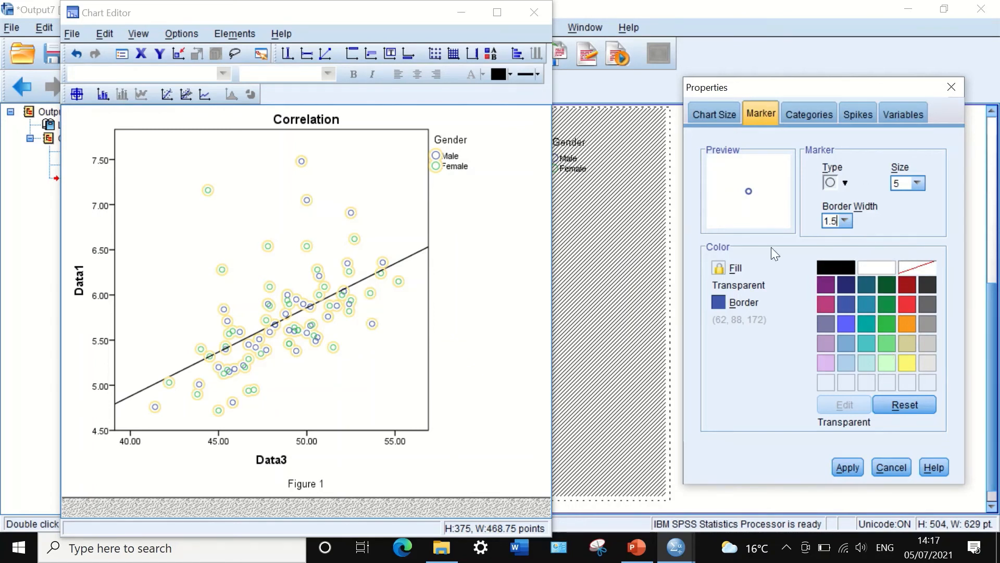
left_click(705, 109)
left_click(766, 107)
left_click(841, 186)
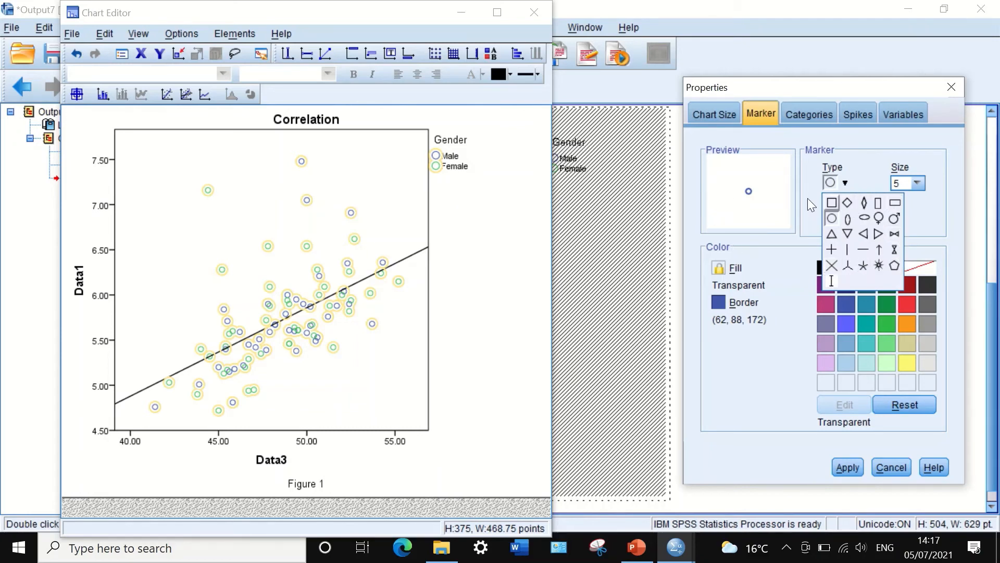
left_click(805, 112)
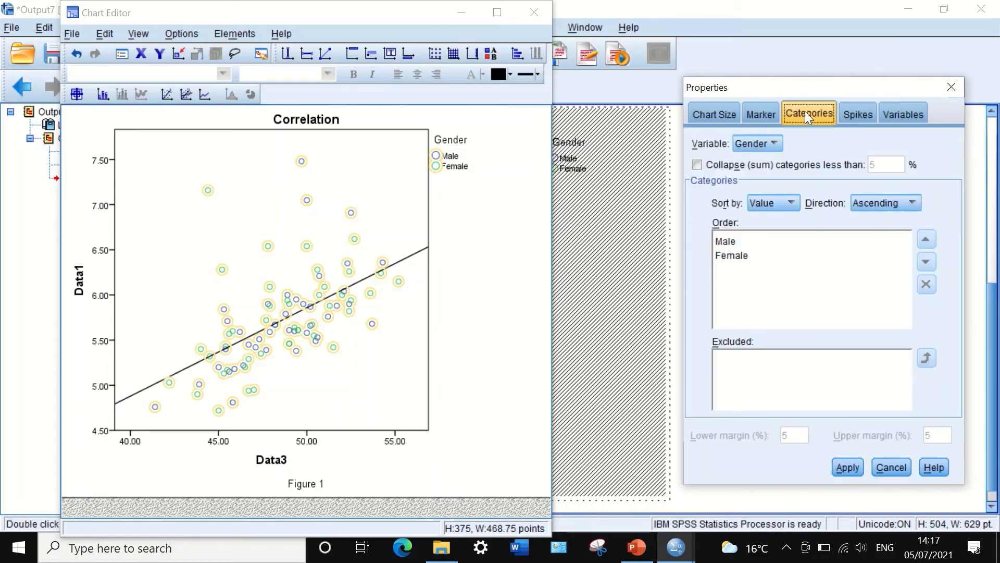
left_click(850, 112)
left_click(897, 112)
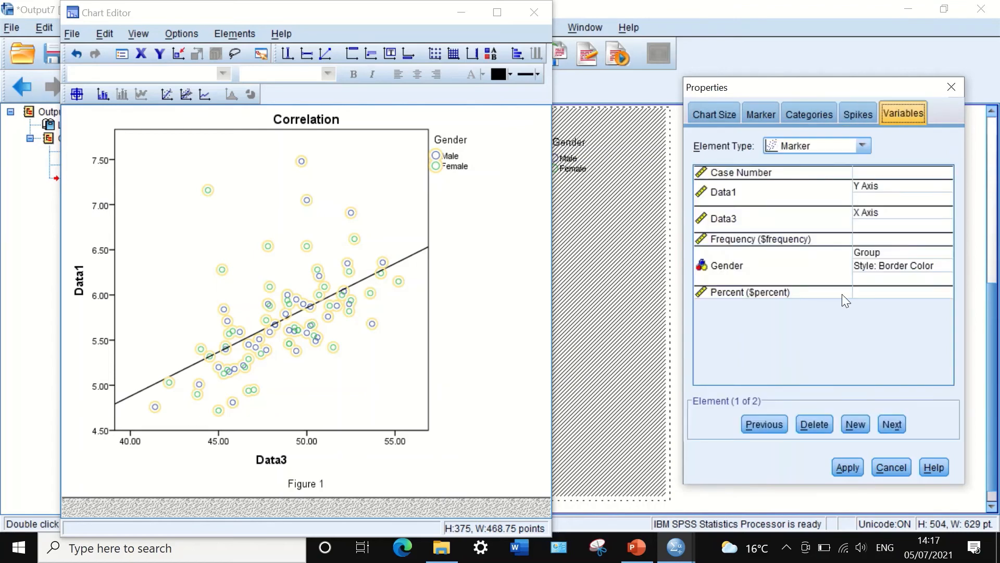
left_click(844, 467)
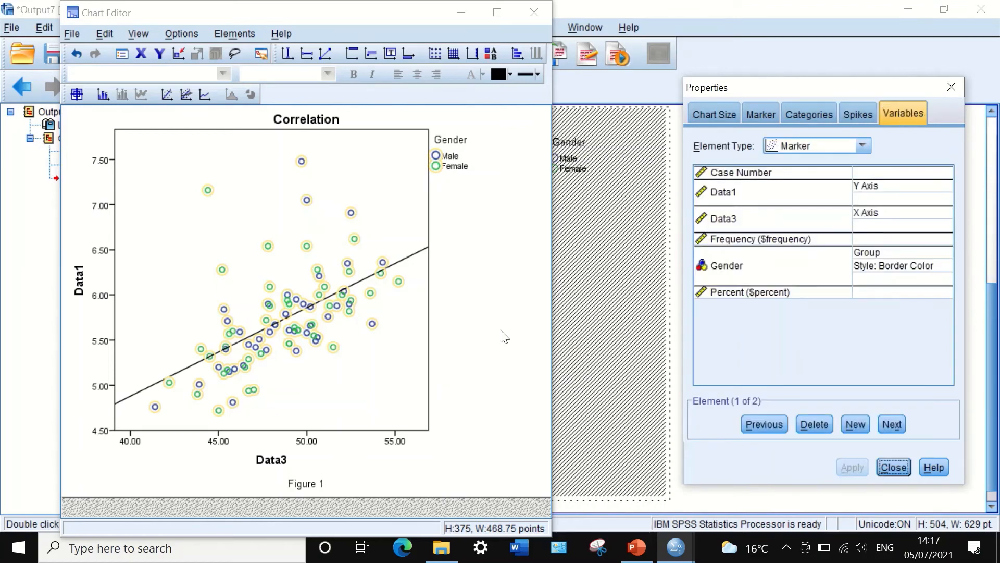
left_click(298, 193)
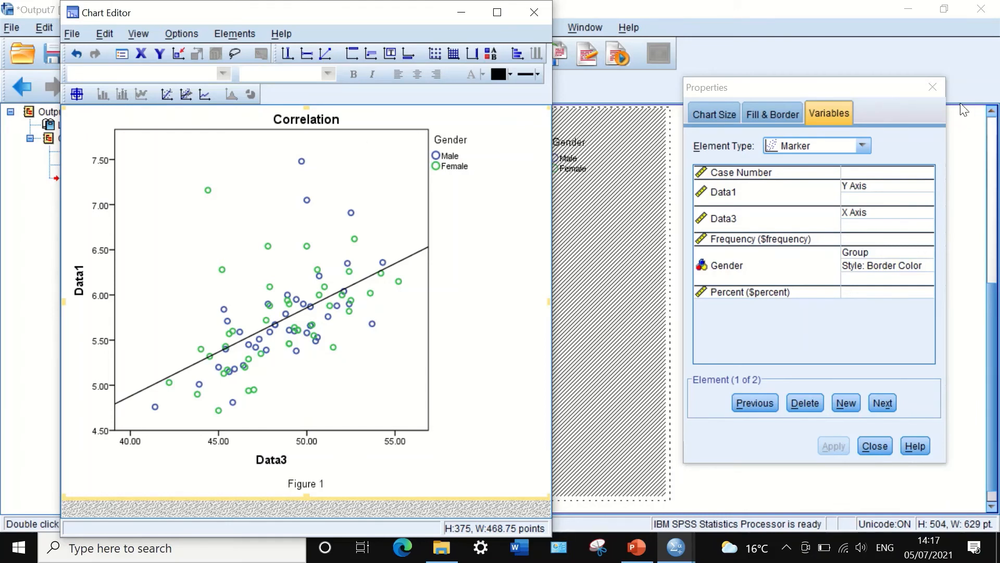
left_click(932, 87)
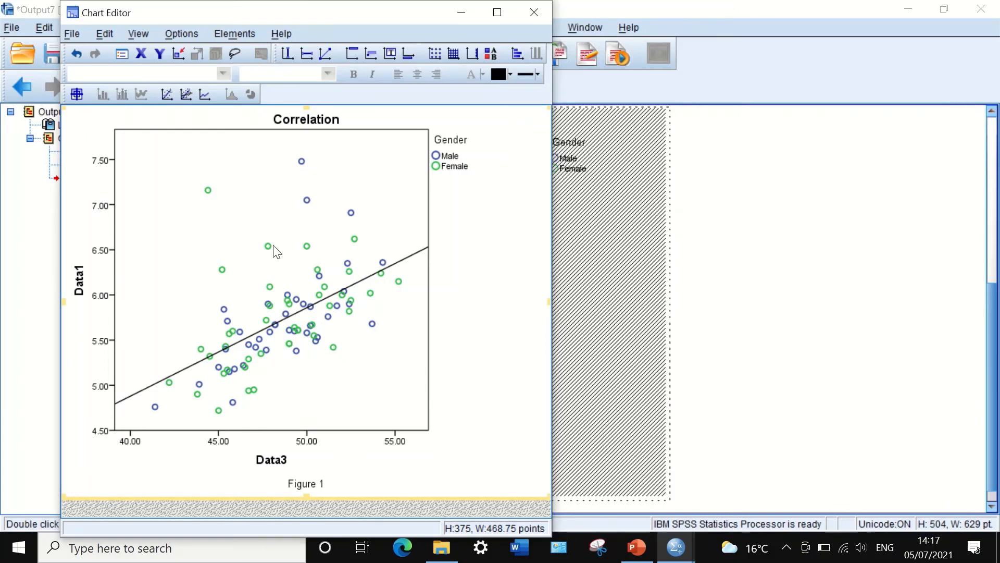
Change the colour of the linear fit line to red (239, 51, 56)
double_click(398, 263)
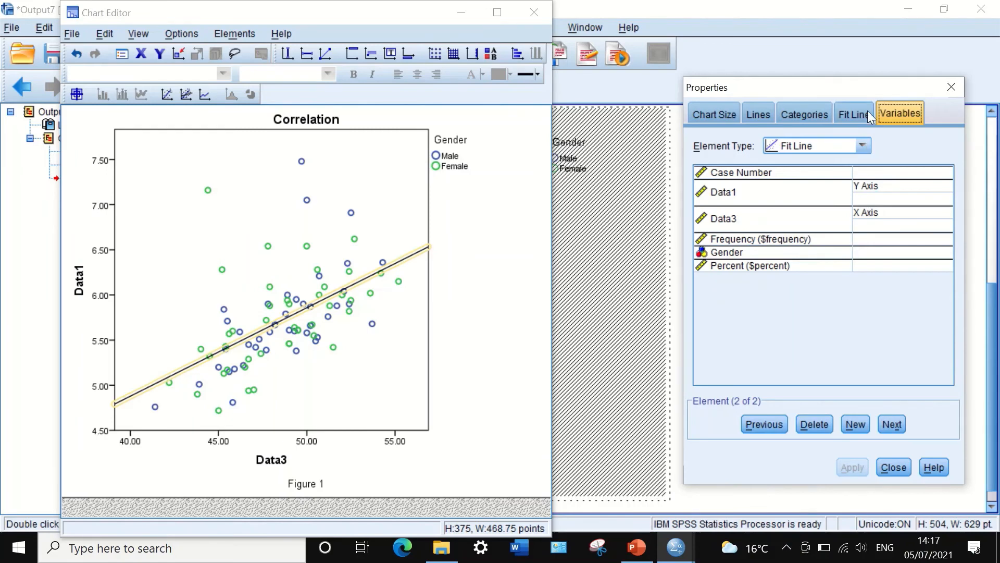
left_click(761, 117)
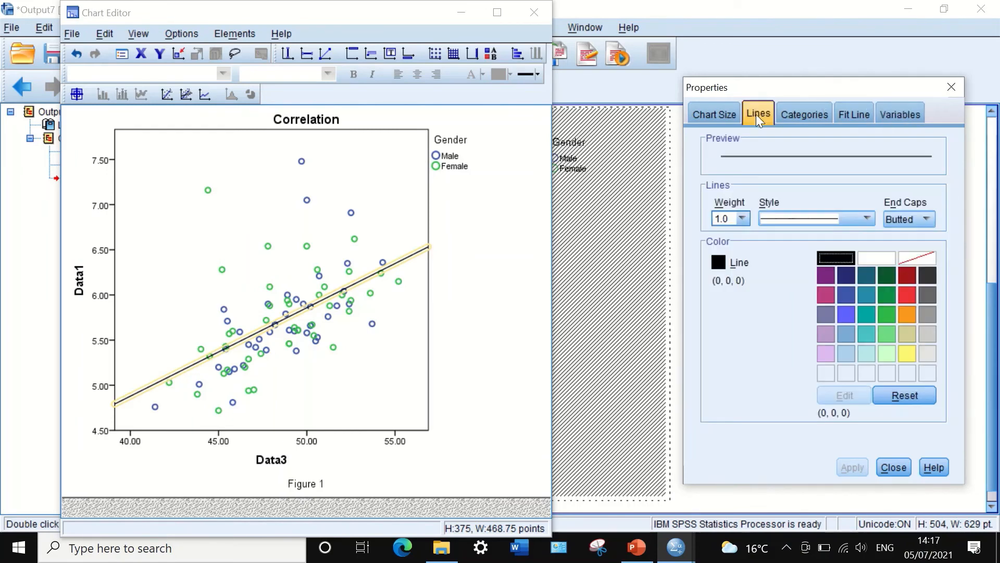
left_click(908, 293)
left_click(853, 467)
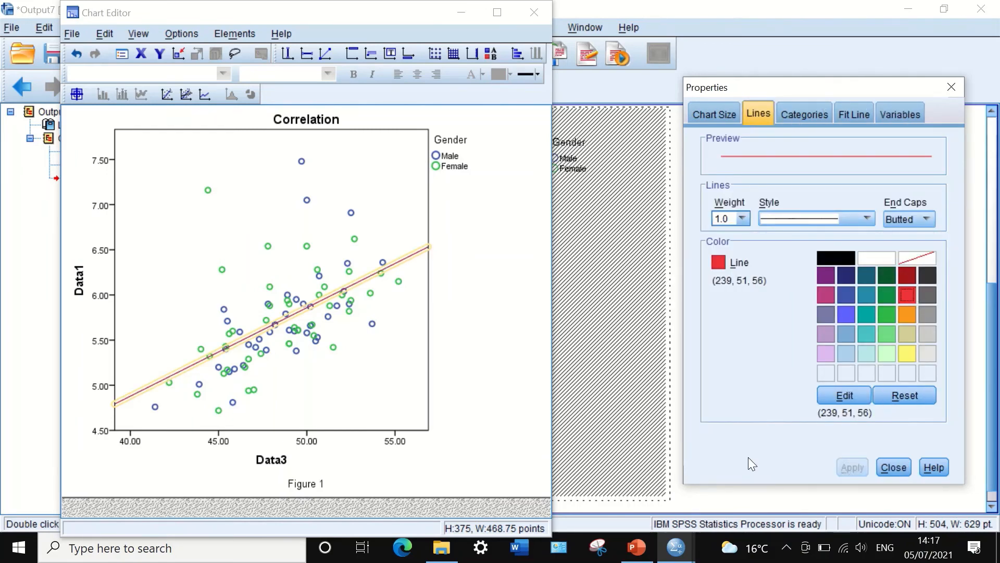
left_click(953, 89)
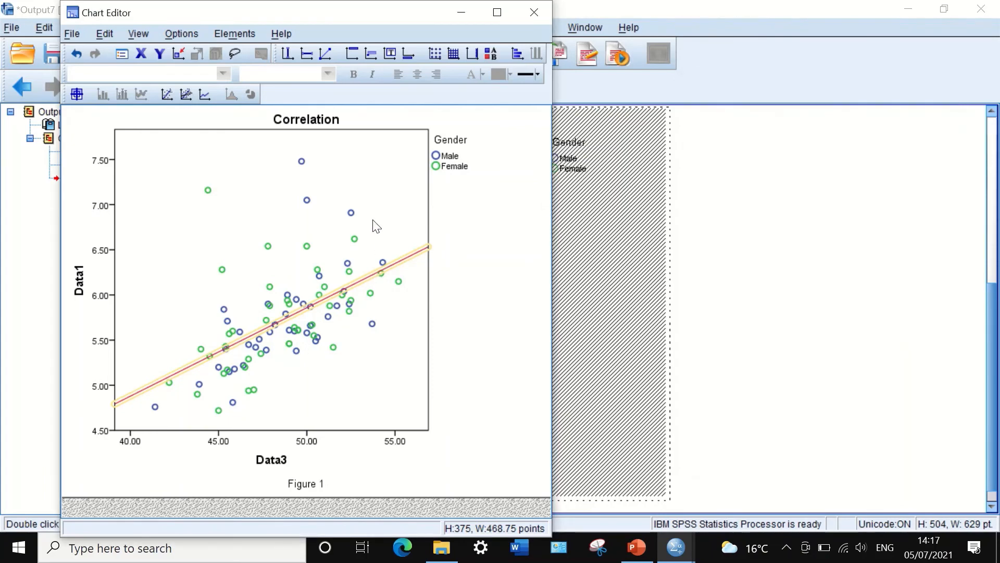
left_click(388, 318)
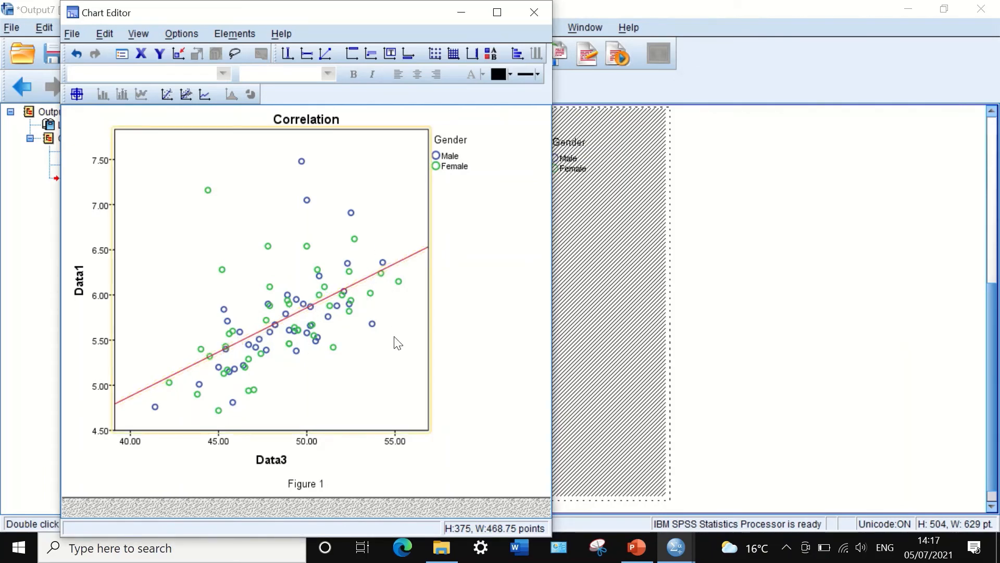
Set the text colour of the Data1 axis title to blue (122, 170, 213)
left_click_drag(324, 11, 421, 11)
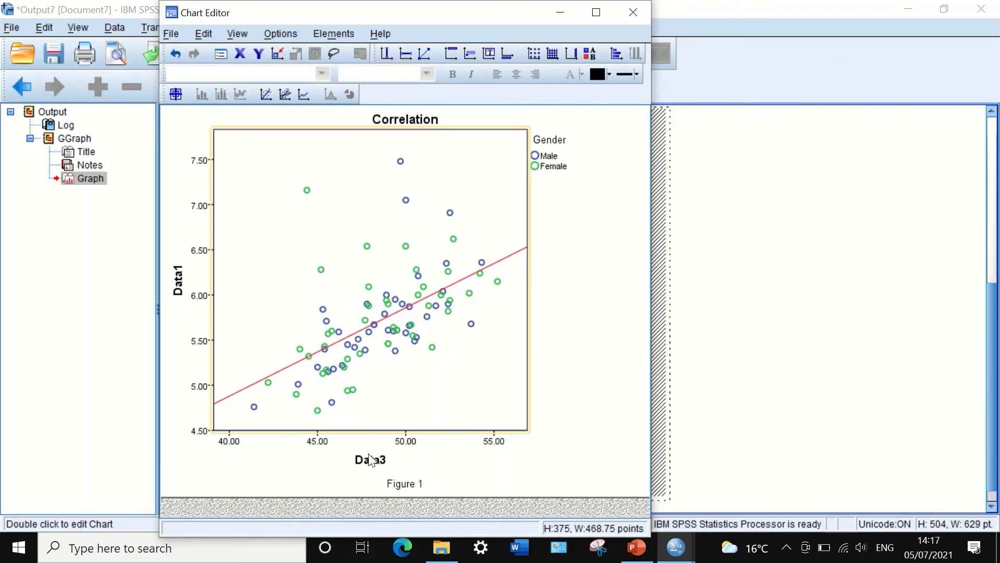
double_click(179, 292)
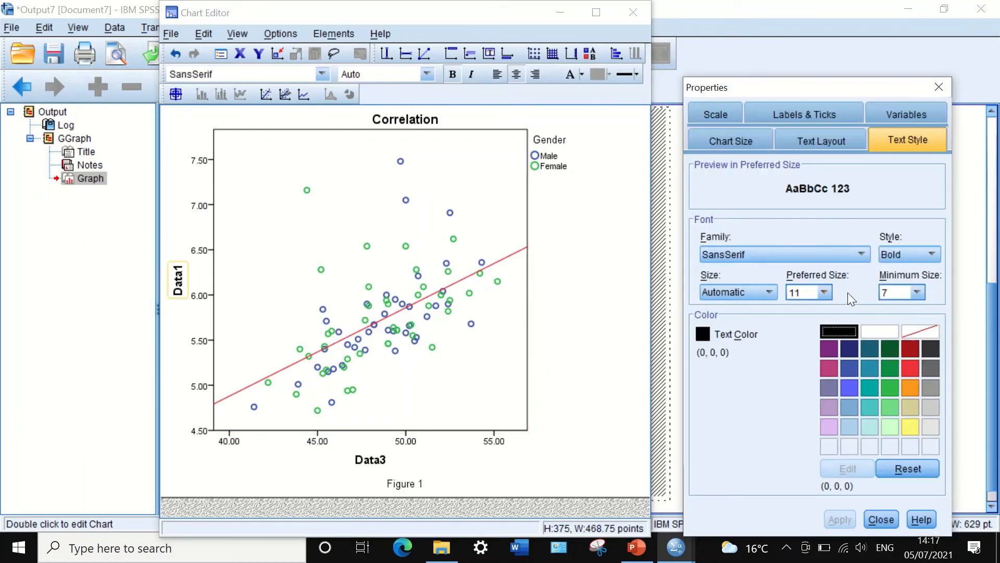
left_click(824, 292)
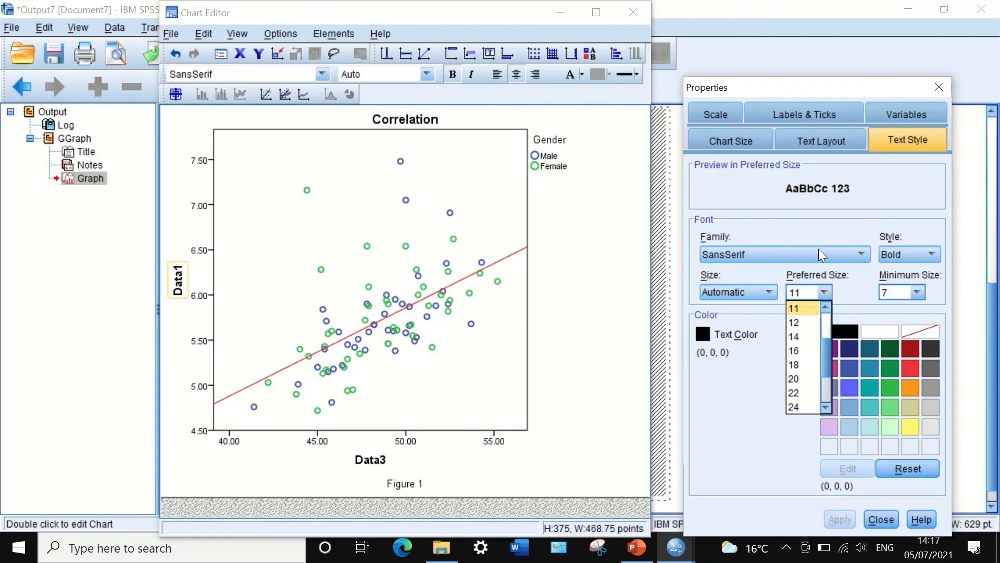
left_click(826, 220)
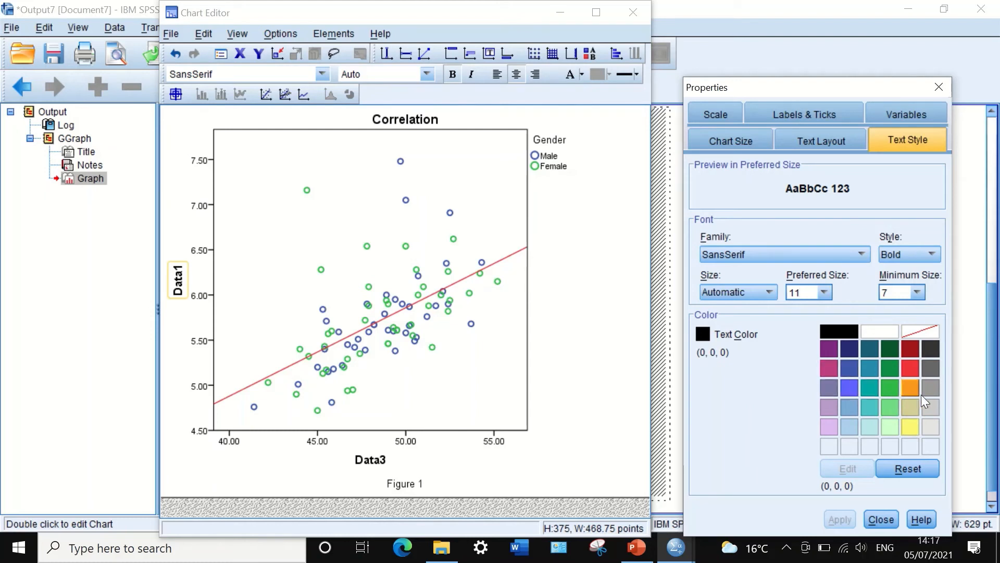
left_click(855, 410)
left_click(833, 518)
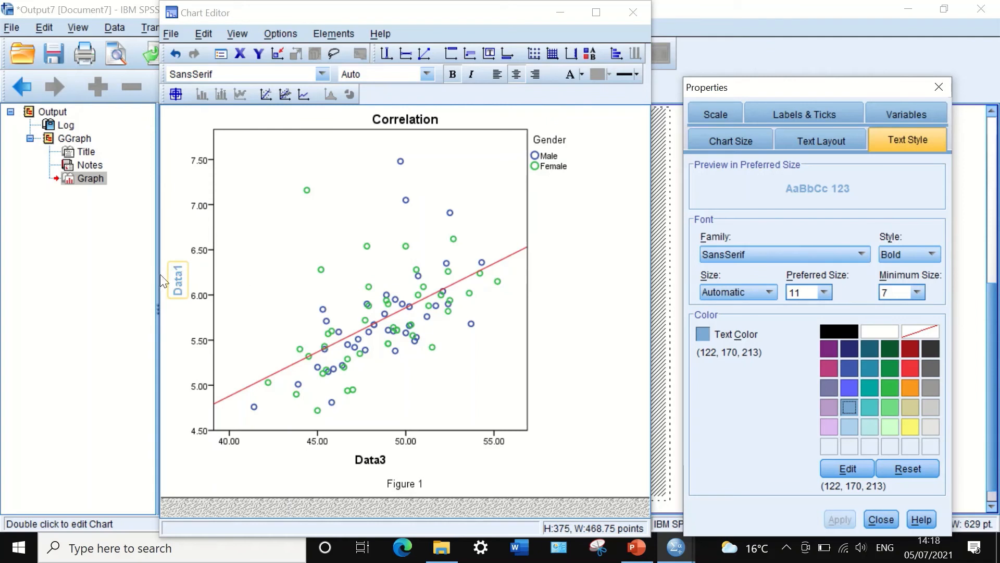
Set the text colour of the Data3 axis title to light blue (172, 208, 238)
left_click(371, 463)
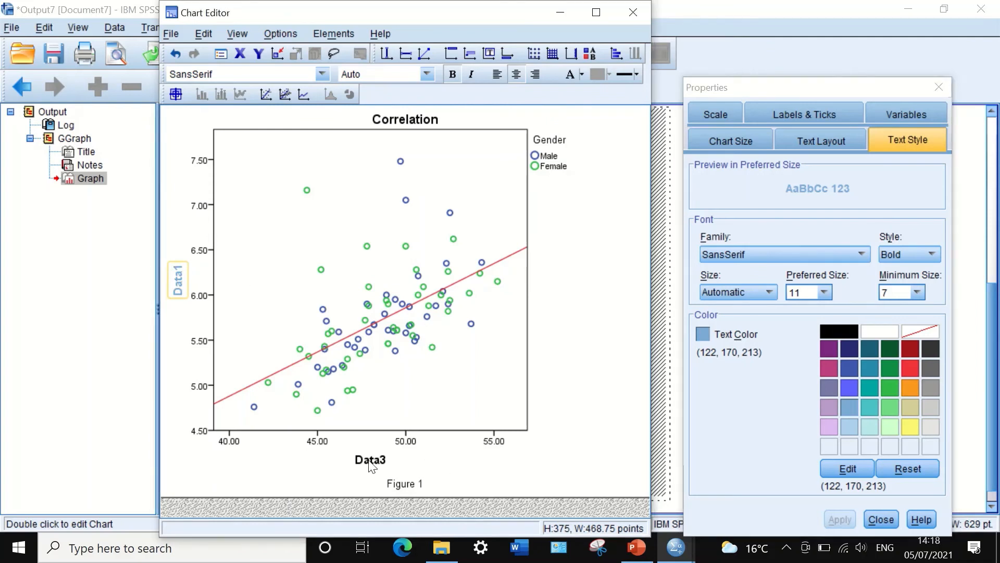
left_click(848, 426)
left_click(835, 519)
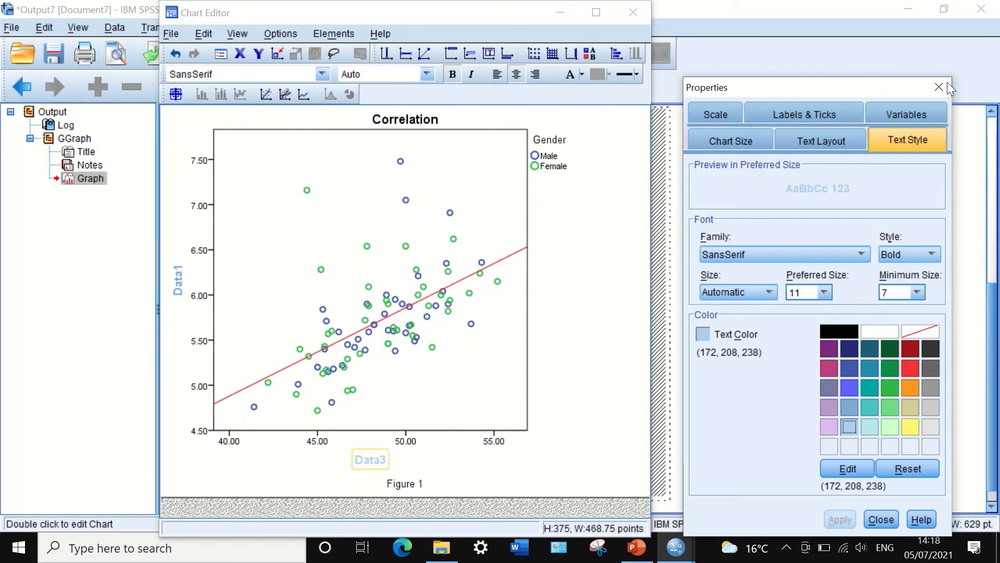
left_click(917, 250)
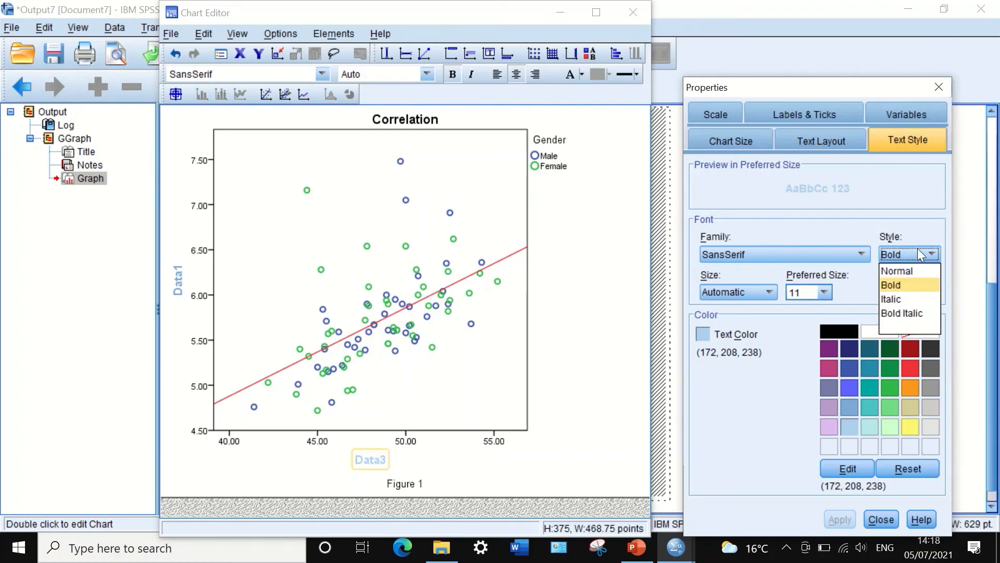
left_click(904, 268)
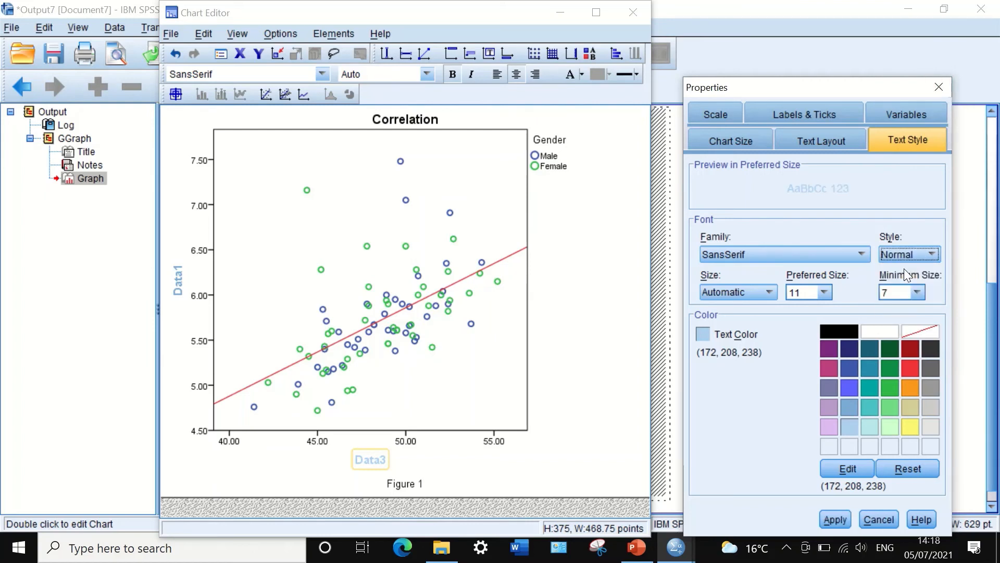
left_click(940, 88)
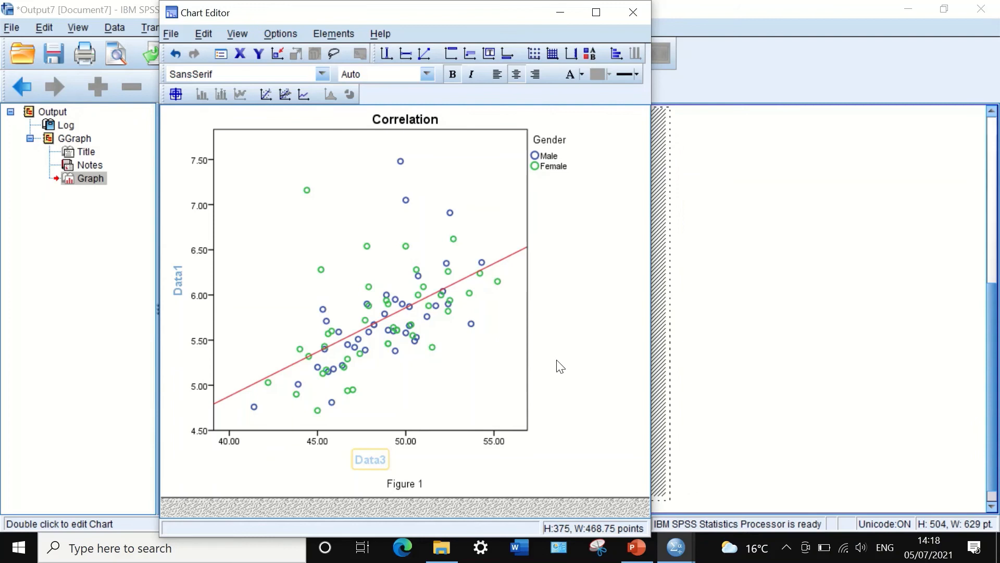
Format the Data3 axis tick labels with 0 decimal places
double_click(330, 463)
left_click(320, 443)
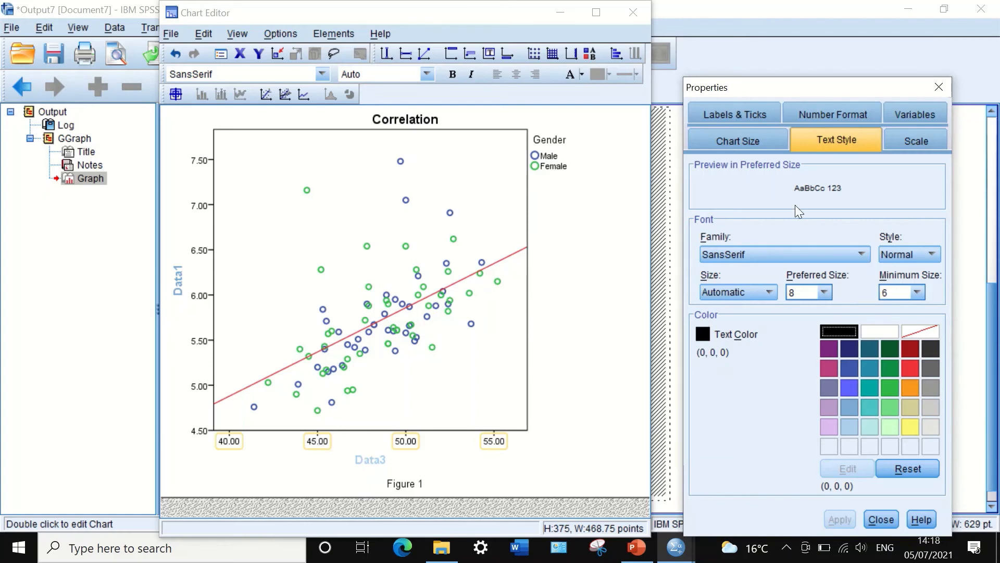
left_click(752, 137)
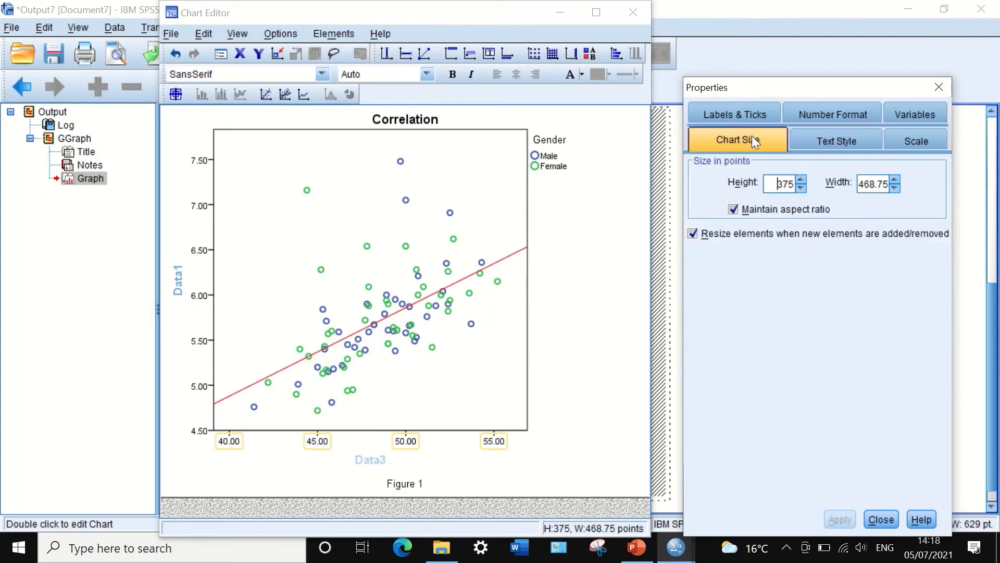
left_click(836, 113)
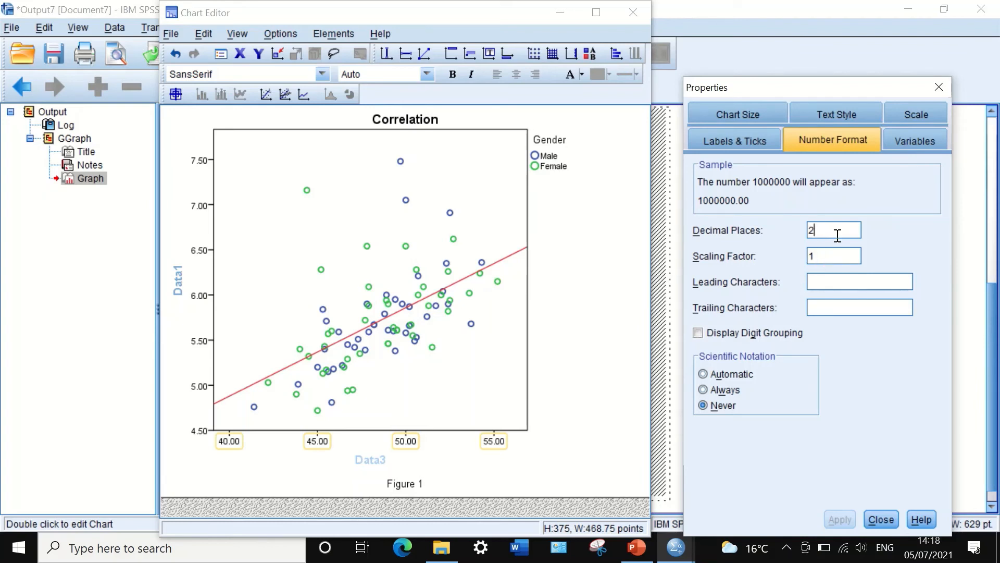
key("BackSpace")
type("0")
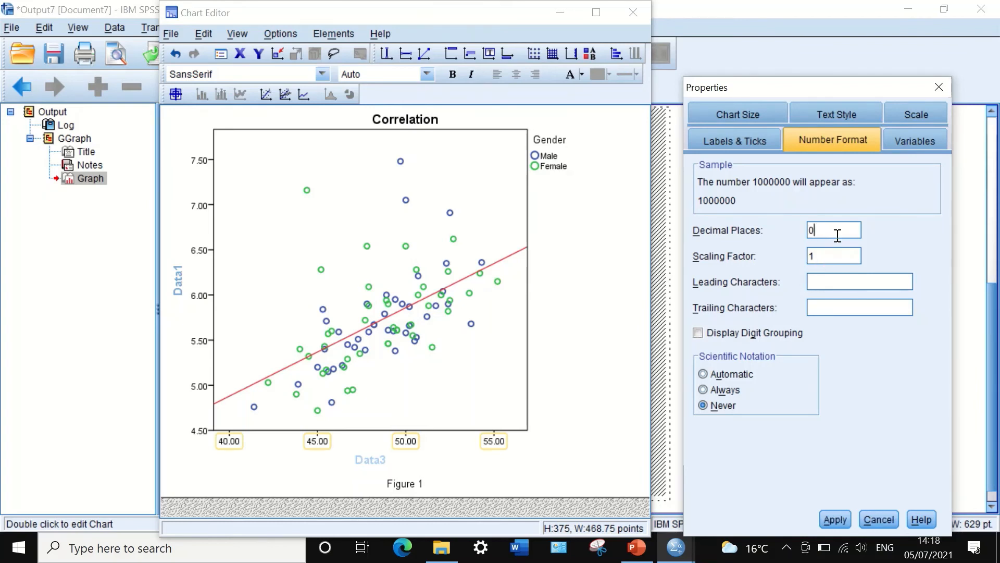
left_click(835, 520)
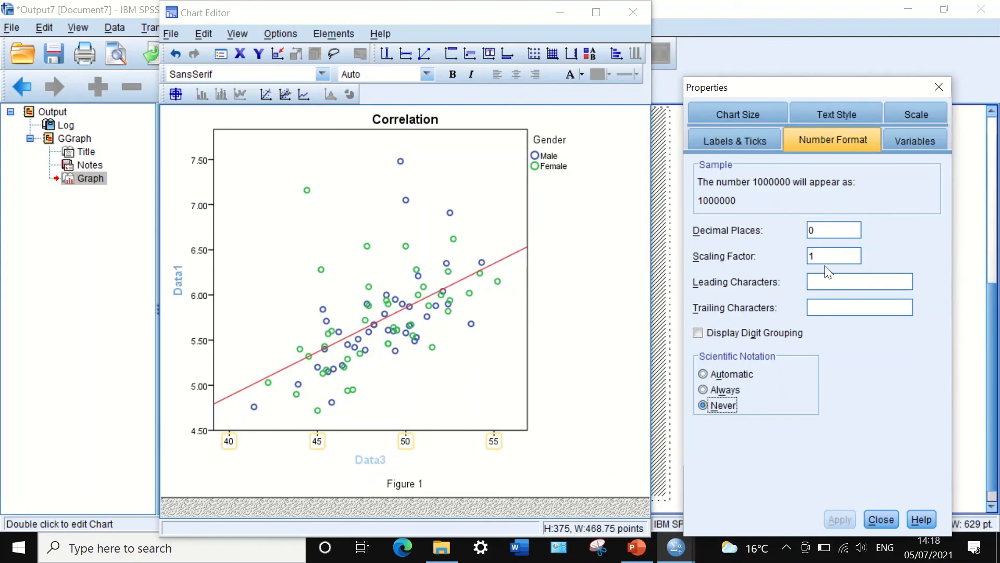
Set the major increment of the Data3 axis scale to 2
left_click(920, 120)
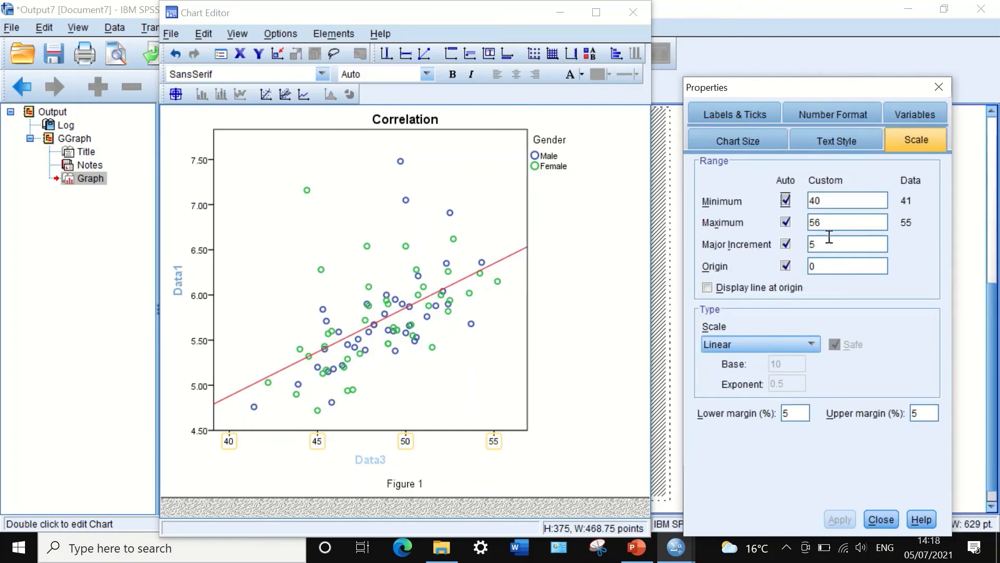
left_click_drag(823, 243, 799, 242)
type("2")
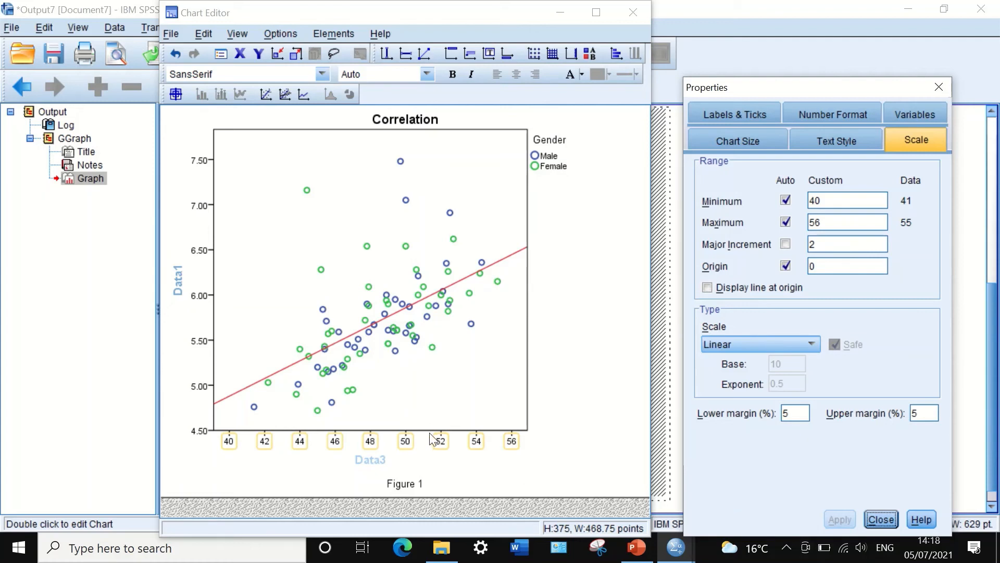
Set the major increment of the Data1 axis scale to 0.2
left_click(198, 296)
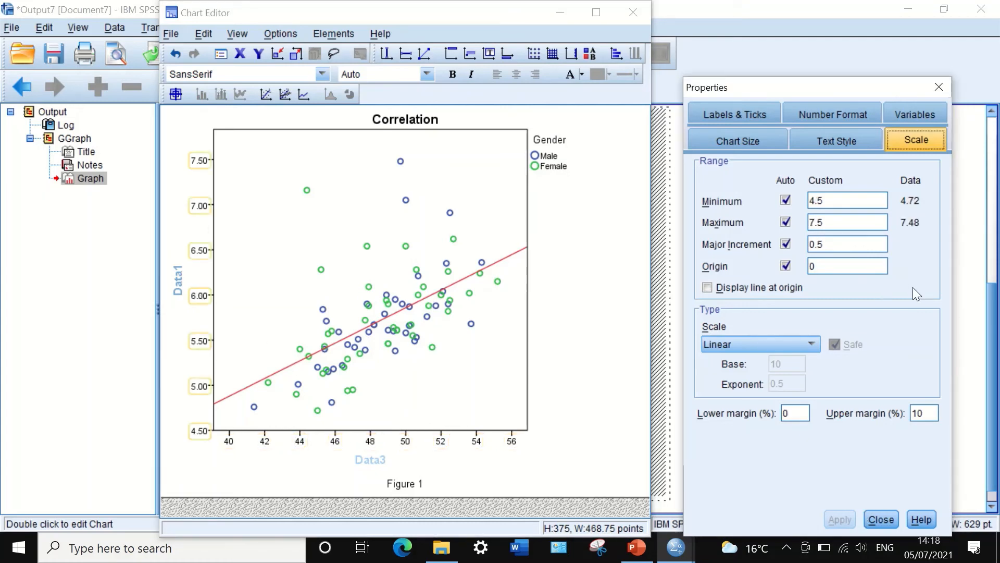
left_click(828, 246)
key("BackSpace")
type("2")
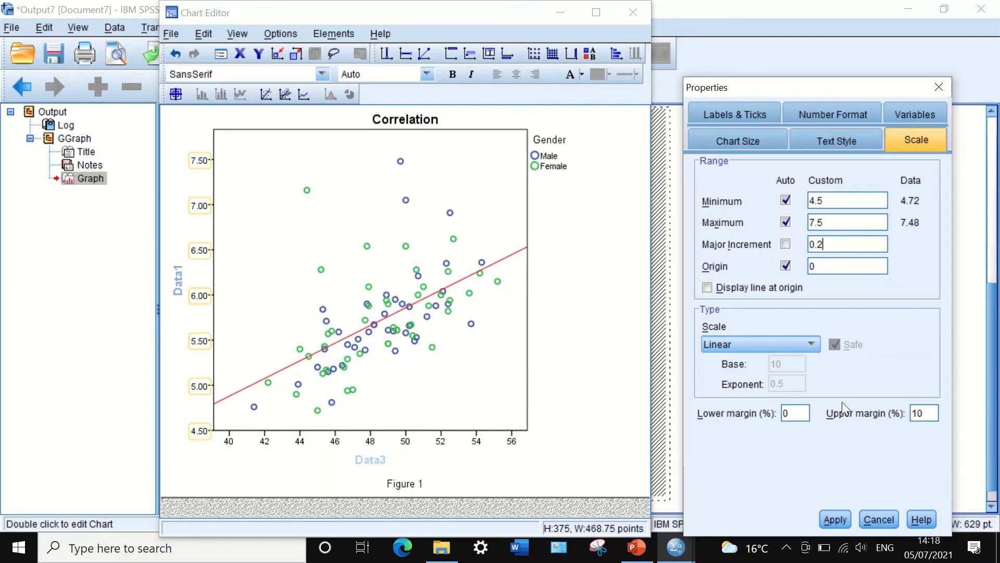
left_click(829, 519)
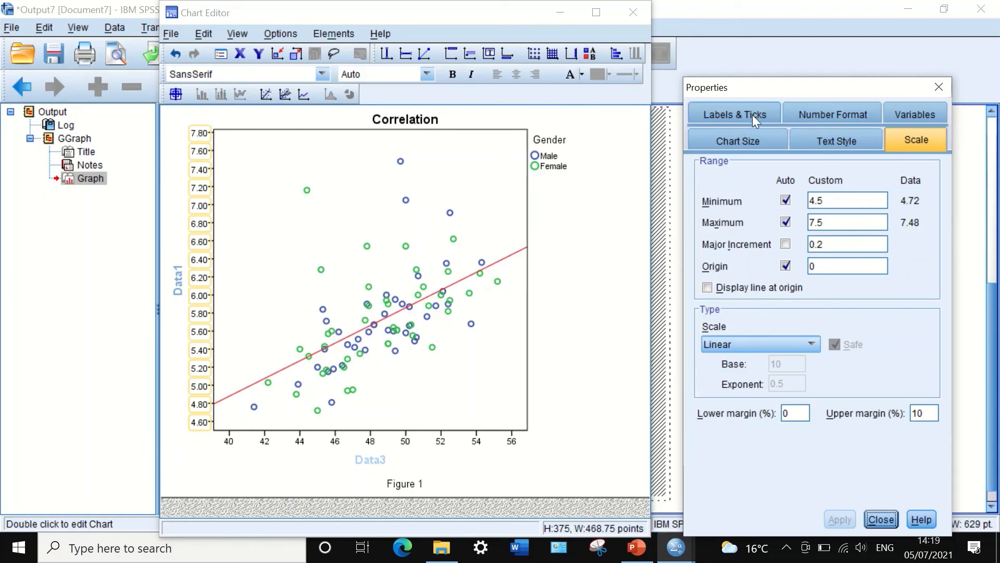
Format the Data1 axis tick labels with 1 decimal place and close the chart editing window
left_click(823, 112)
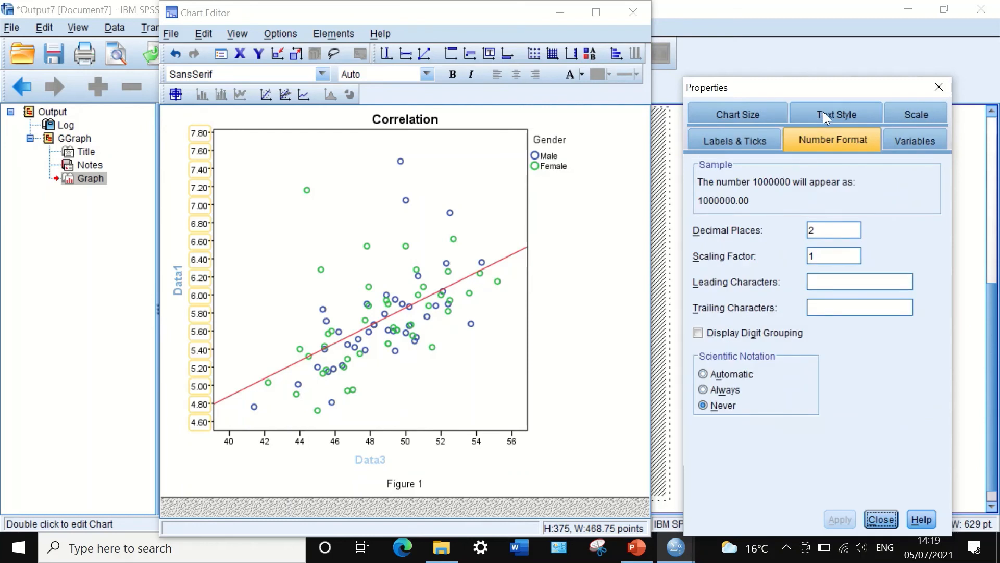
left_click(826, 233)
key("BackSpace")
type("1")
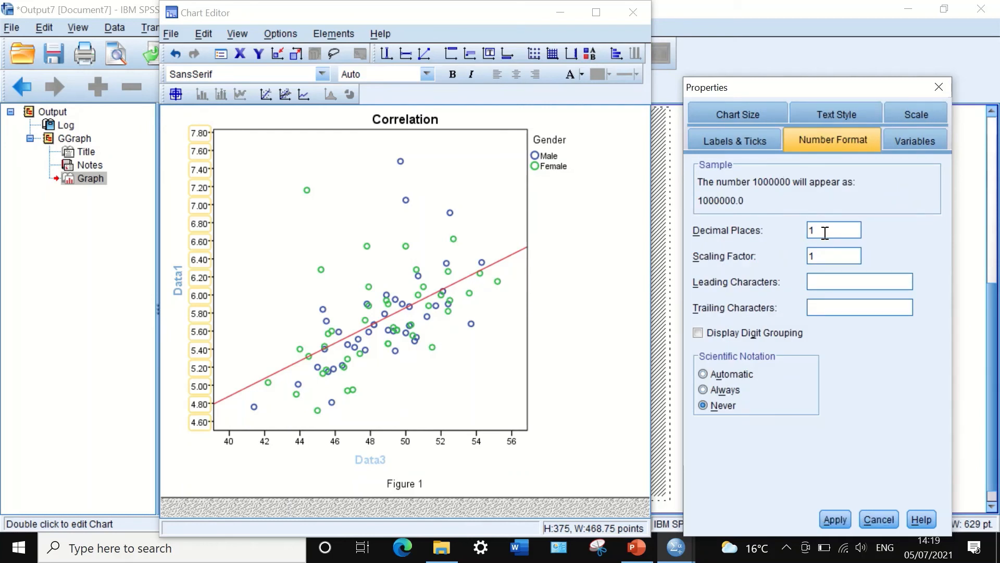
left_click(835, 518)
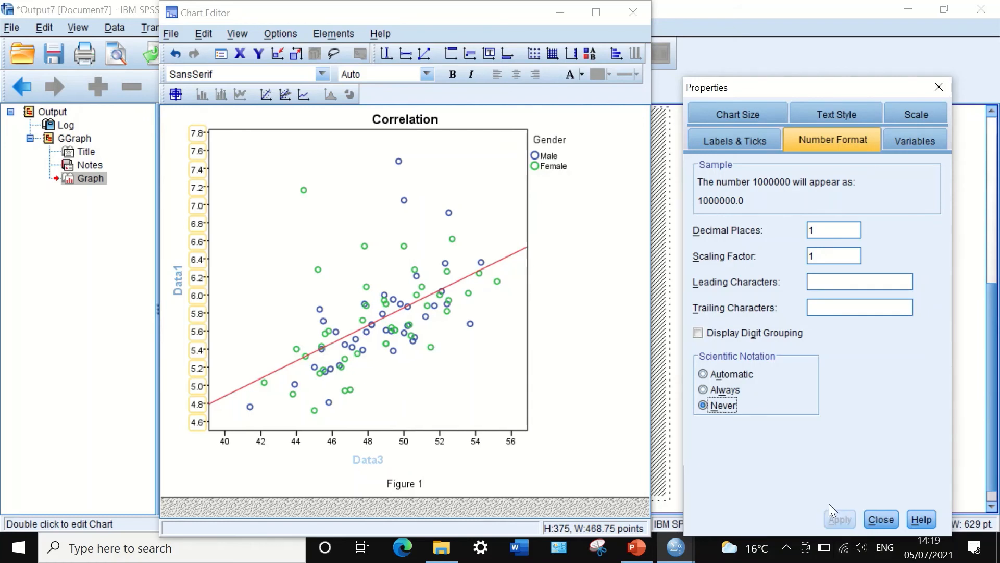
left_click(276, 250)
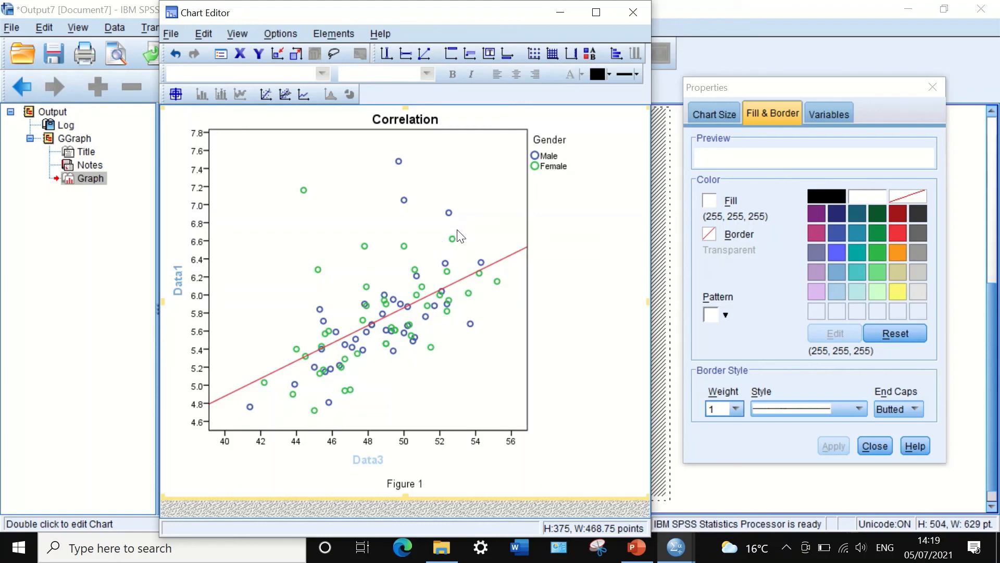
left_click(634, 12)
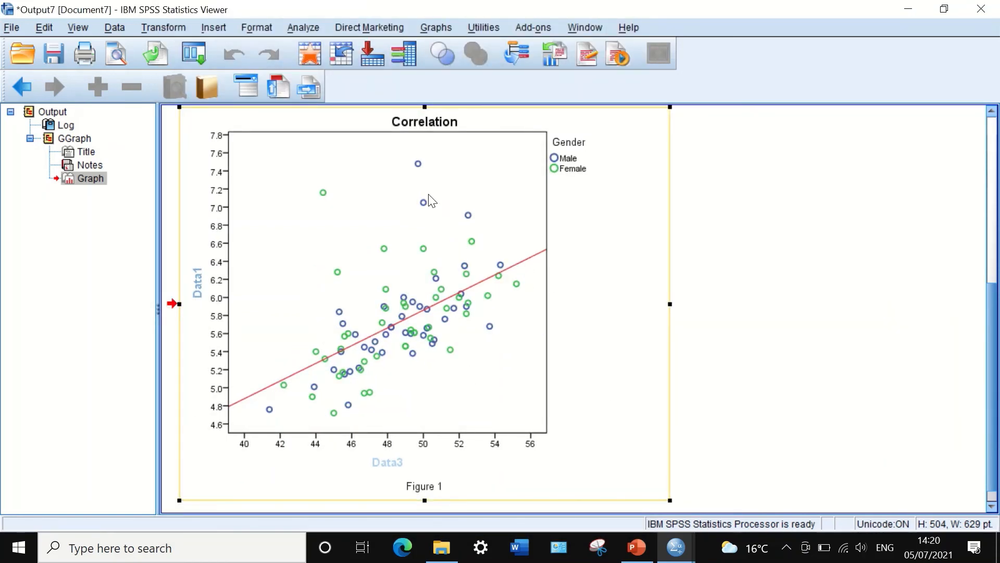
Copy the chart with Copy Special, adding Image (JPG, PNG) to the copied formats
right_click(390, 196)
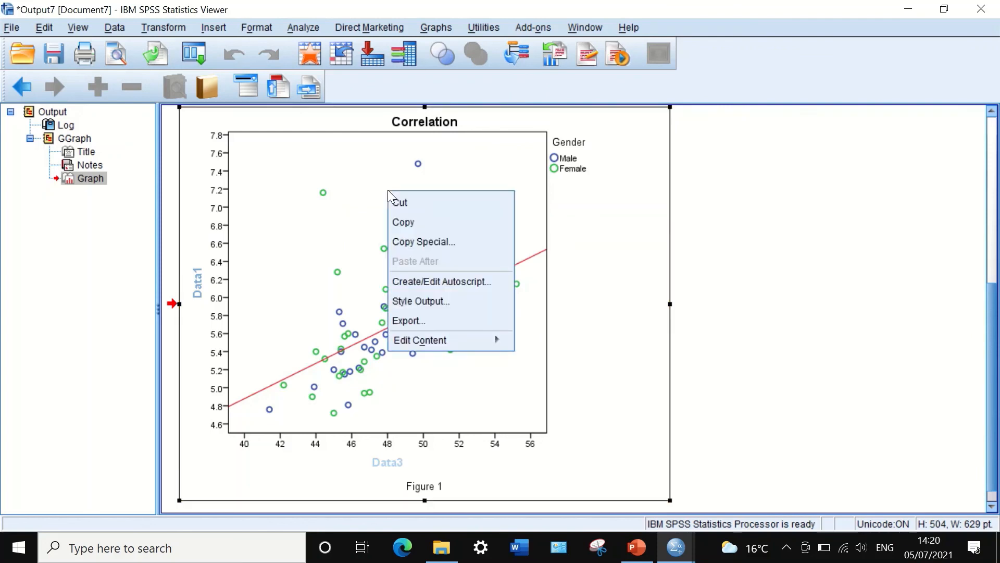
left_click(413, 248)
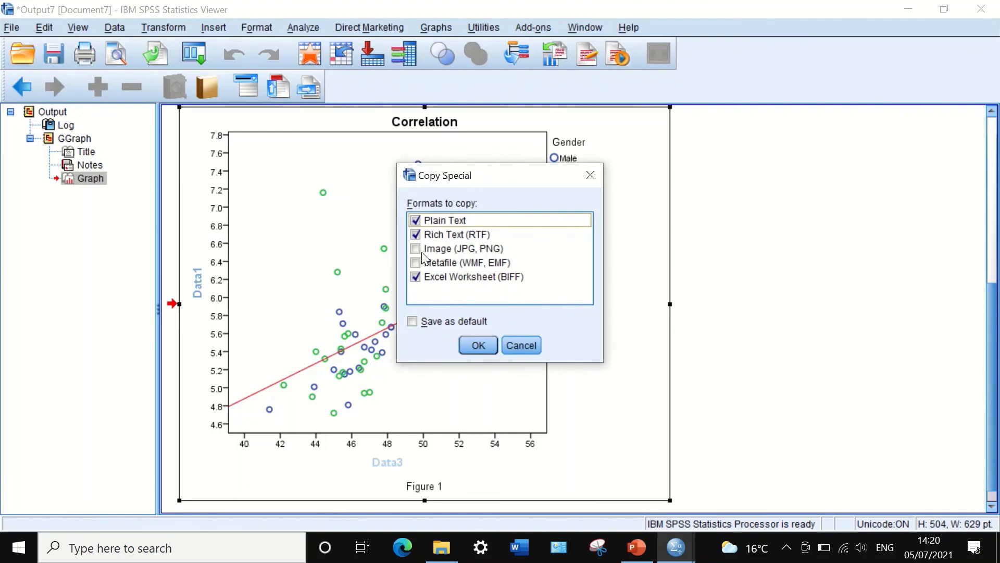
left_click(417, 249)
left_click(477, 345)
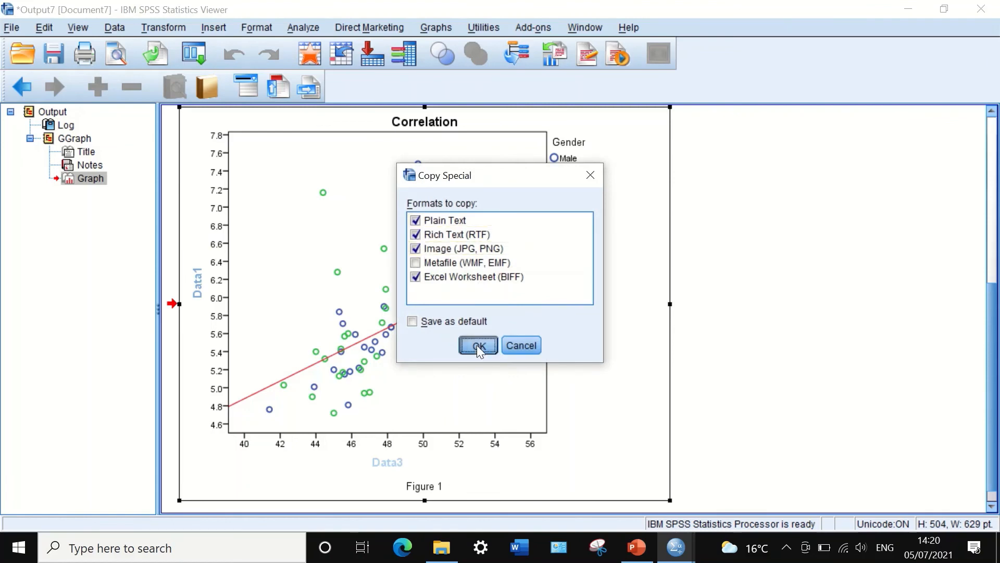
Switch to PowerPoint, paste the chart as a picture into a new presentation and enlarge it to about 14.87 by 18.56 cm
left_click(637, 547)
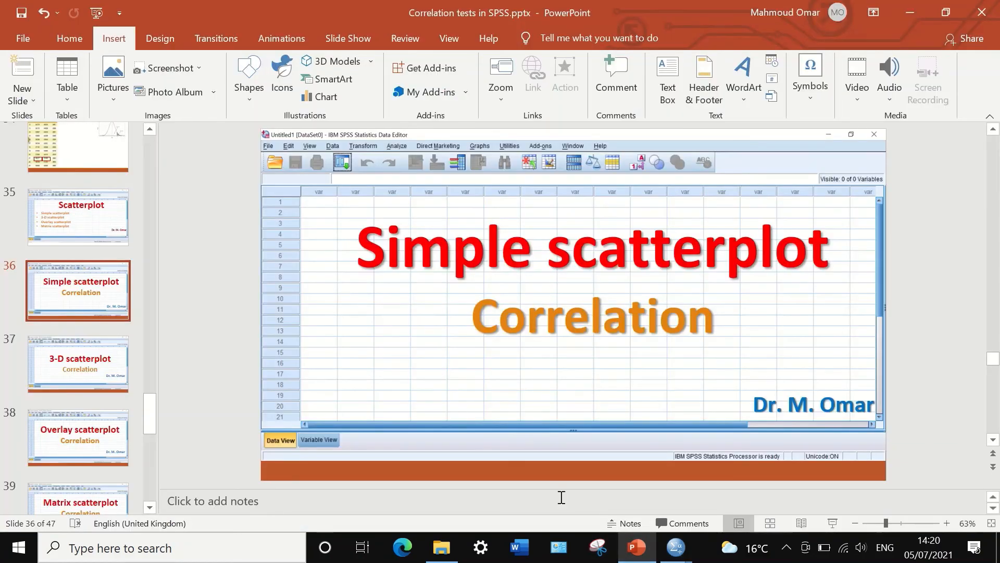
key("ctrl+n")
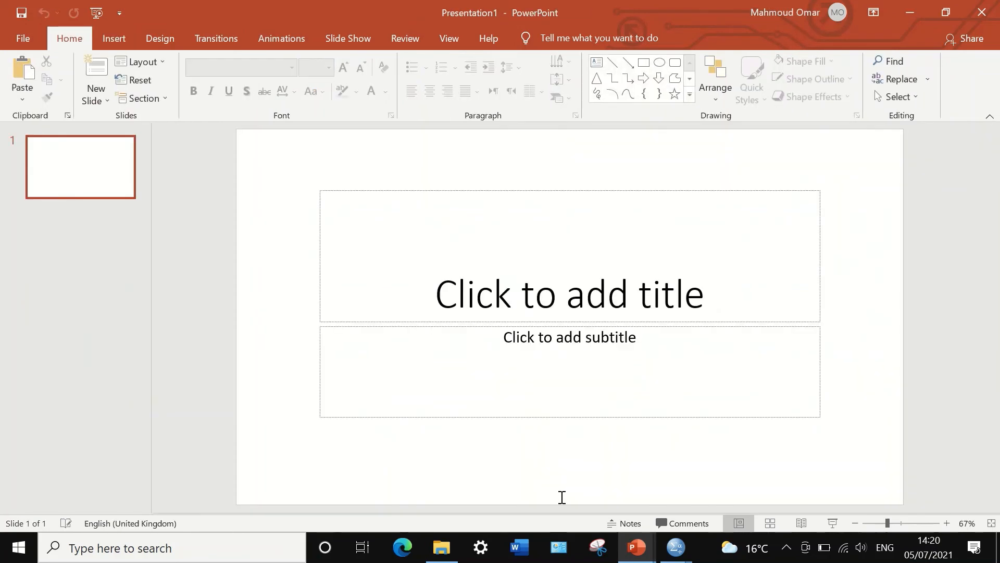
key("ctrl+v")
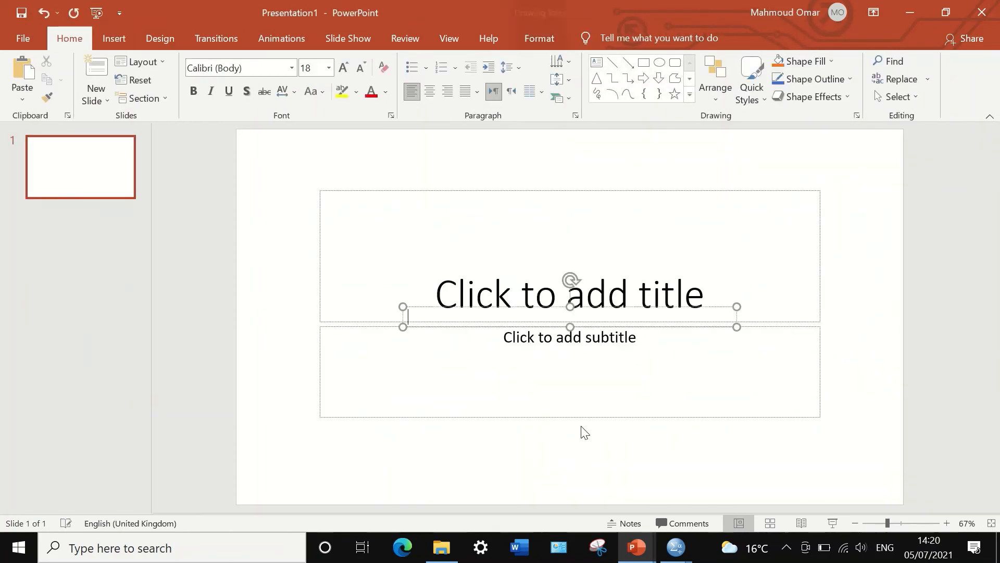
left_click(544, 212)
right_click(544, 212)
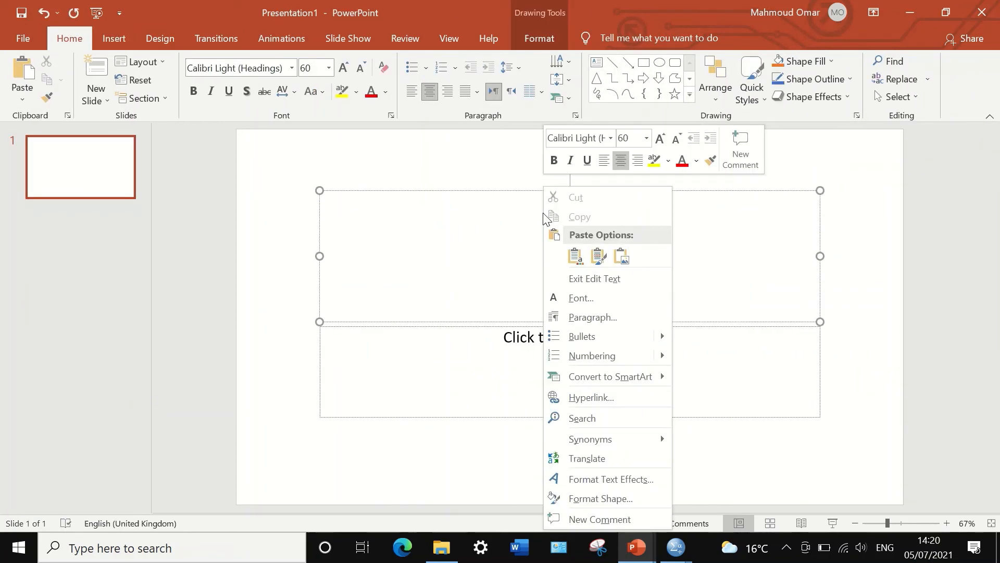
left_click(633, 258)
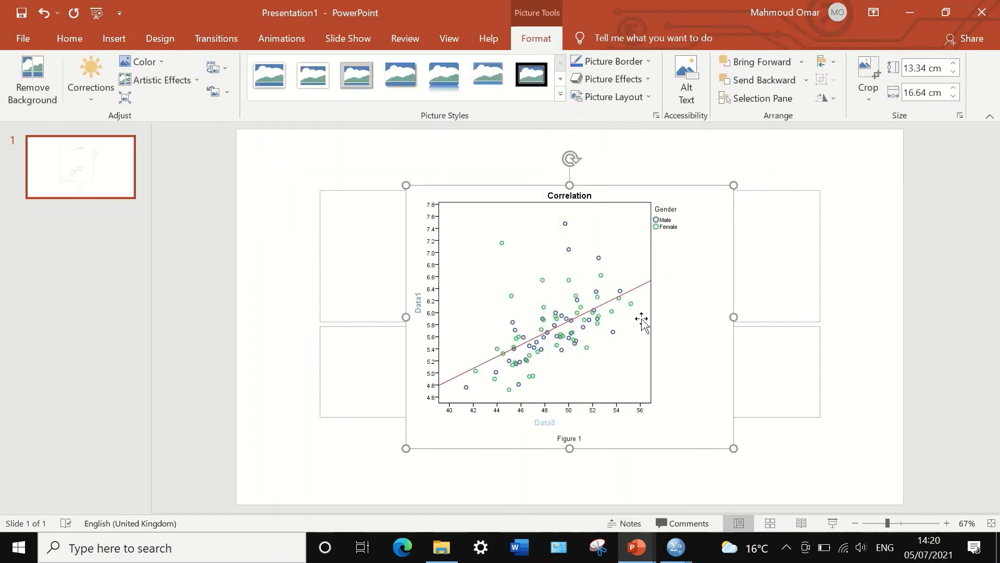
left_click_drag(734, 448, 771, 479)
Close the new presentation without saving it and switch back to the SPSS output window Output7
left_click(982, 12)
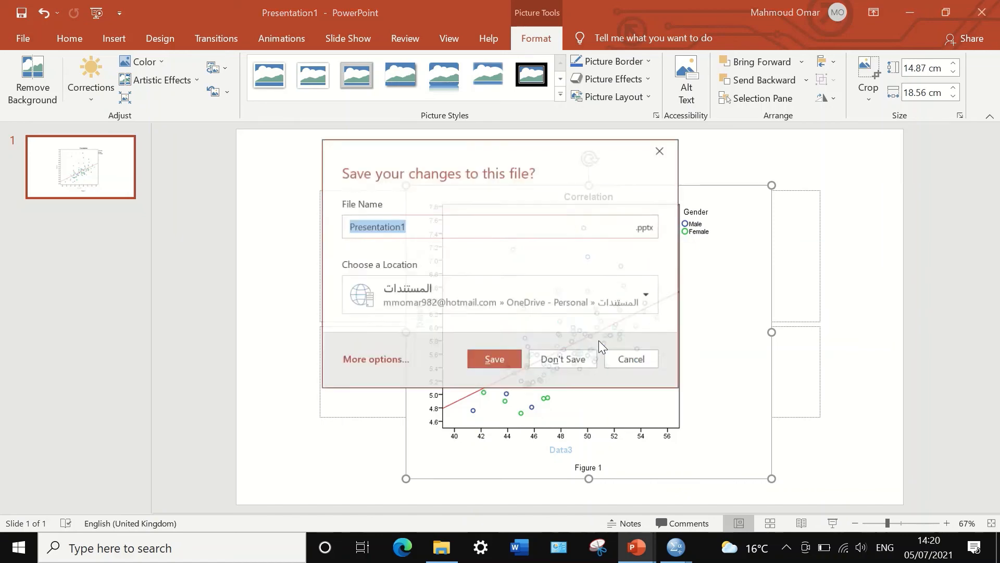
left_click(563, 359)
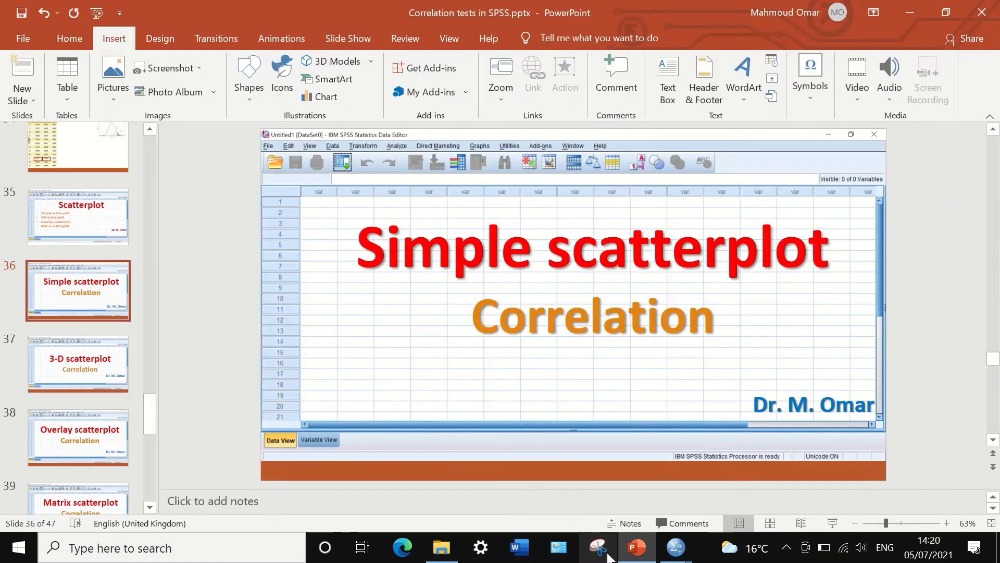
mouse_move(676, 547)
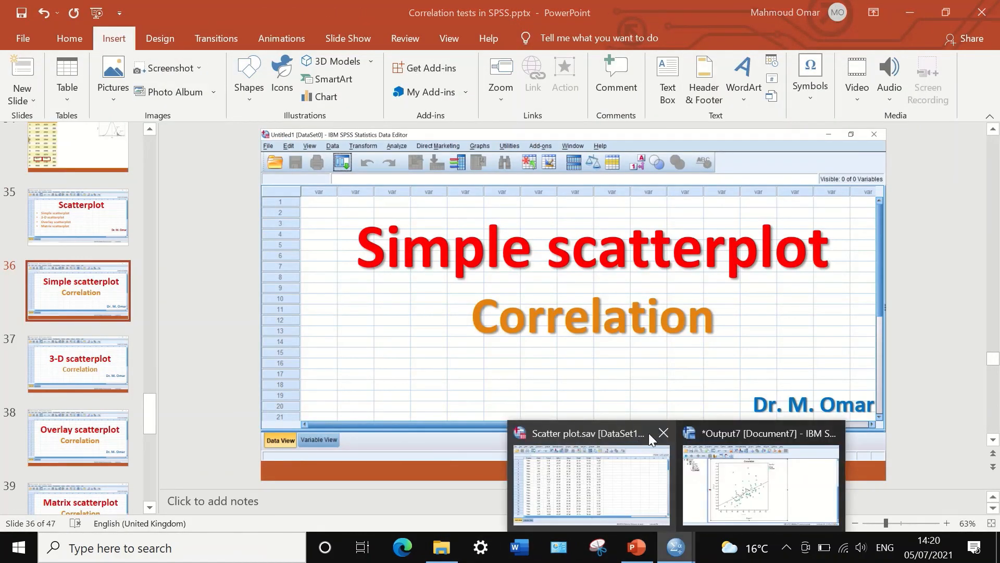
left_click(748, 478)
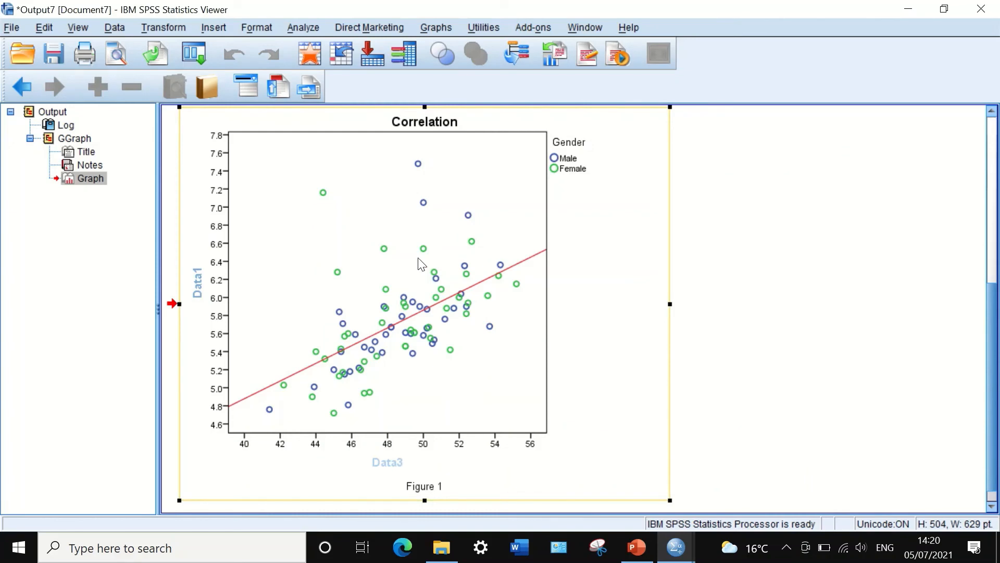
Start exporting the selected chart with Portable Document Format (*.pdf) as the document type
right_click(399, 221)
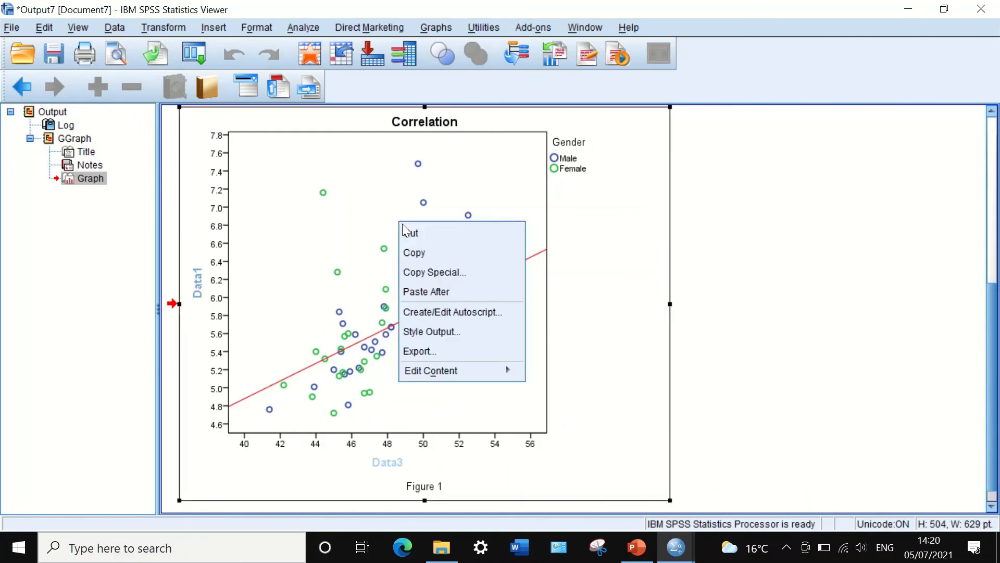
left_click(435, 355)
left_click(384, 120)
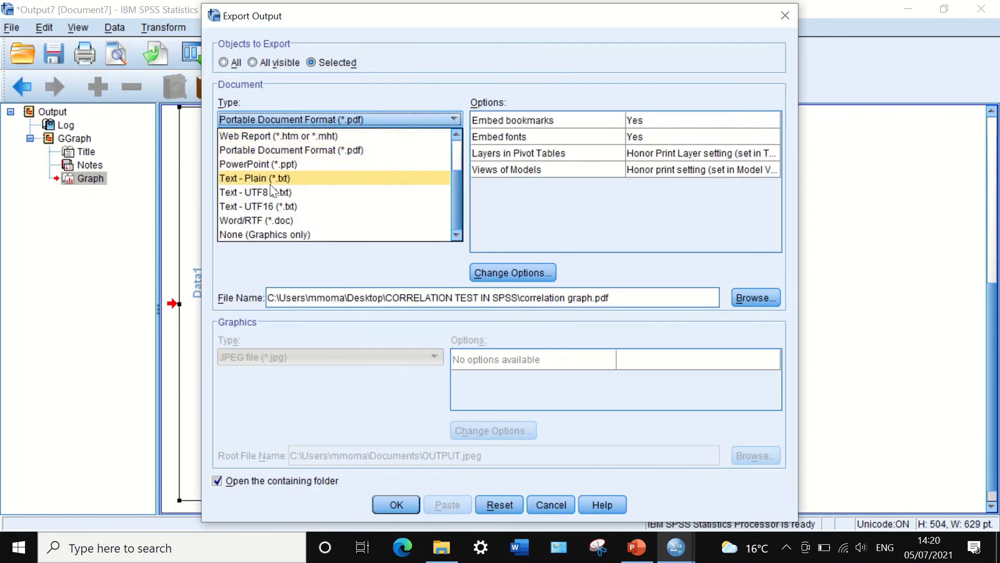
left_click(336, 149)
Browse for the export location and open the CORRELATION TEST IN SPSS folder on the Desktop
left_click(754, 300)
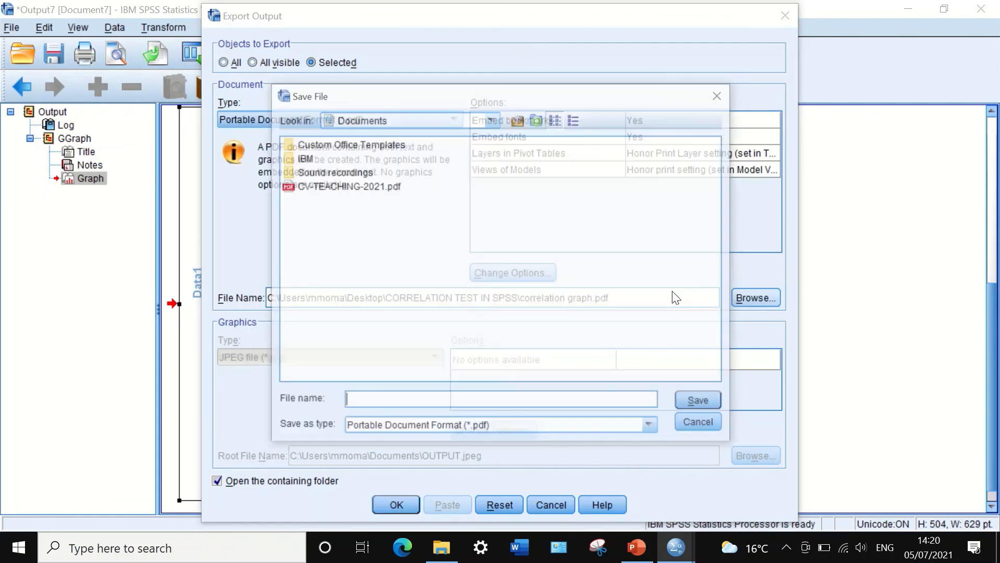
left_click(456, 121)
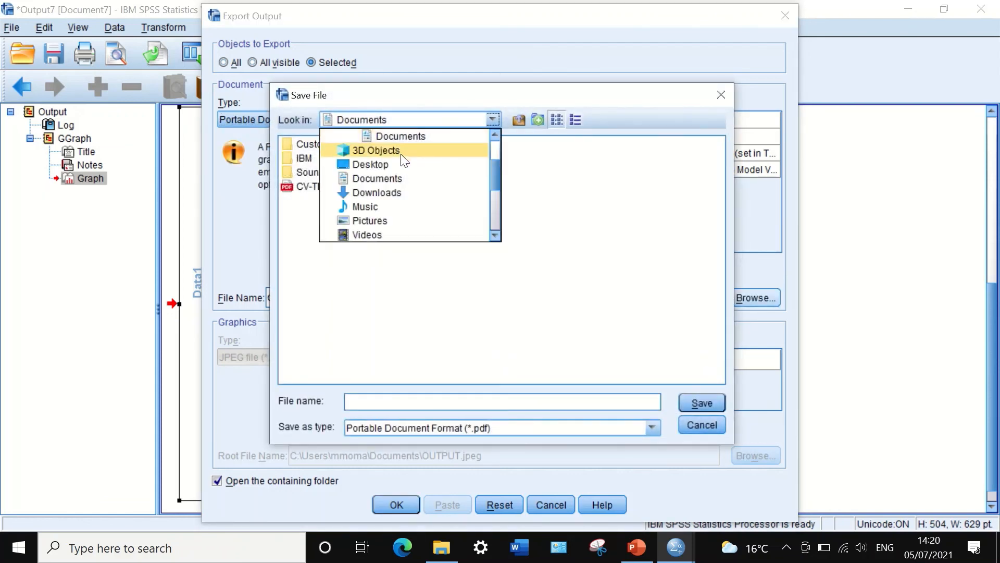
scroll(401, 154, "up", 2)
left_click(395, 139)
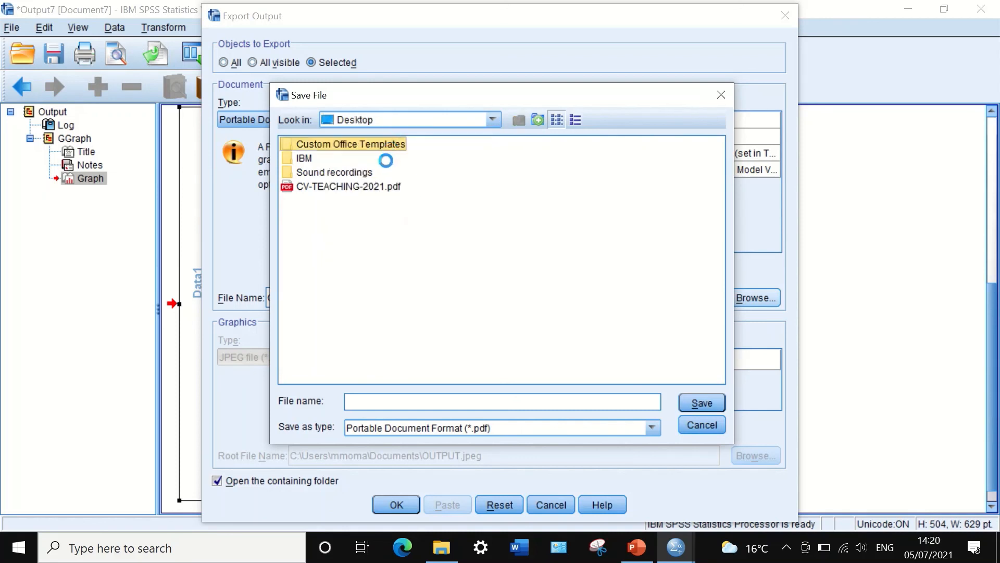
left_click(331, 198)
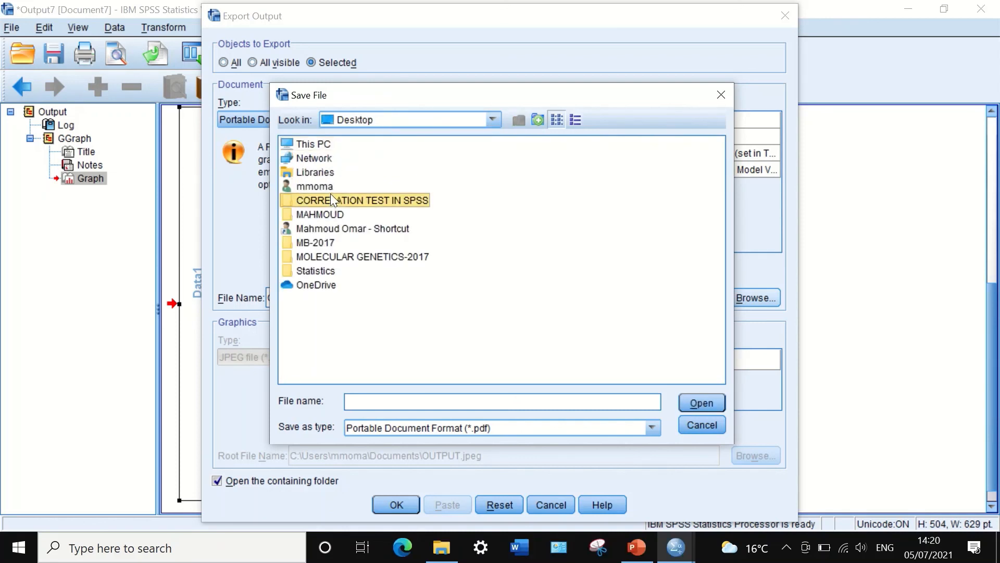
double_click(290, 197)
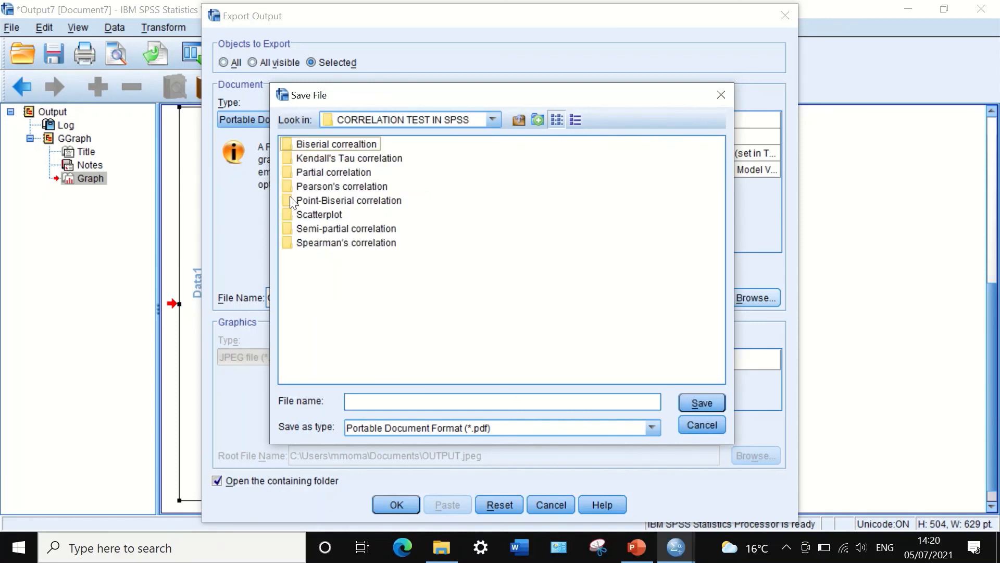
Name the PDF file correlation and export the chart
left_click(454, 405)
type("corre")
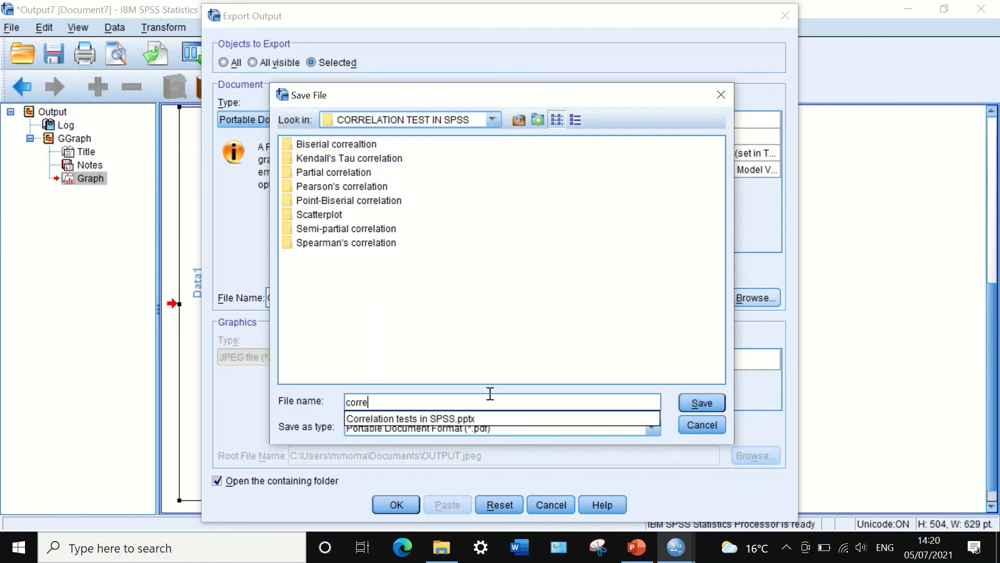
type("lation")
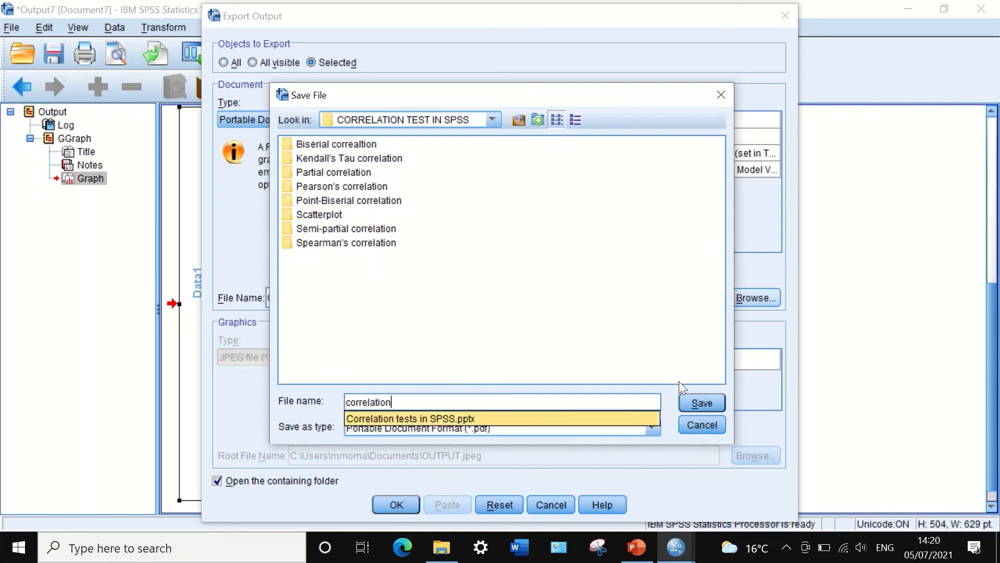
left_click(698, 403)
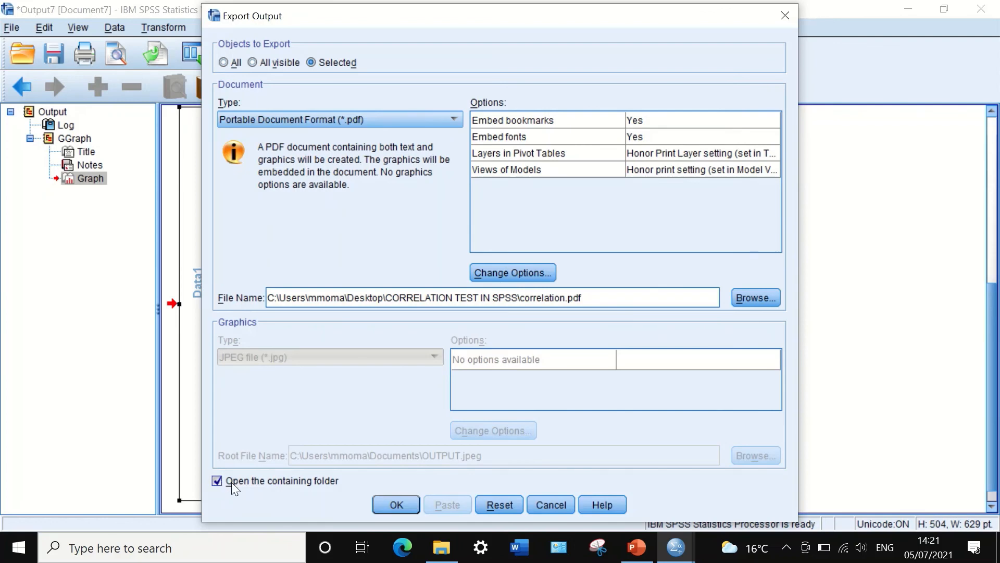
left_click(395, 503)
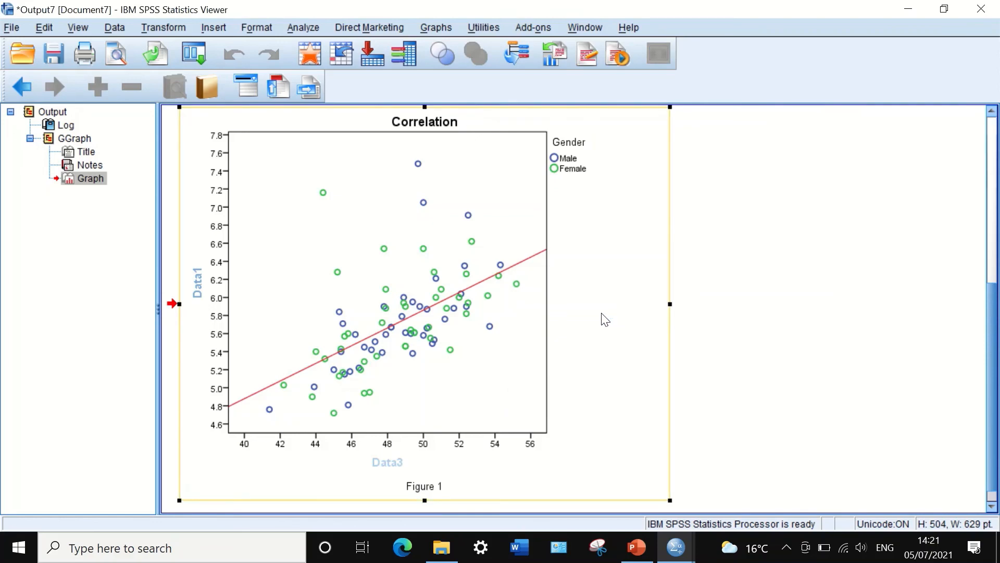
Open the exported correlation.pdf from its folder and examine the chart on the page
key("alt+Tab")
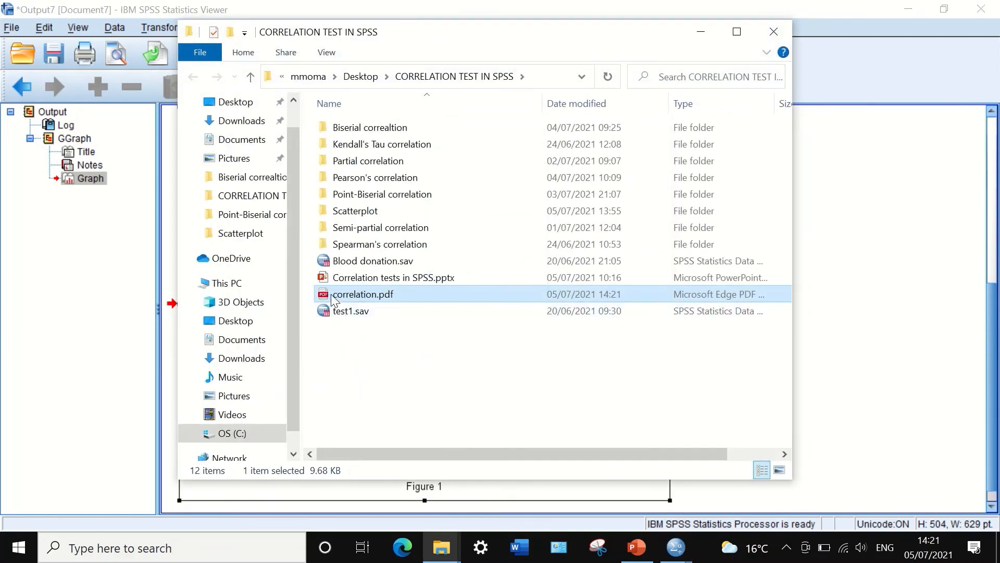
double_click(357, 294)
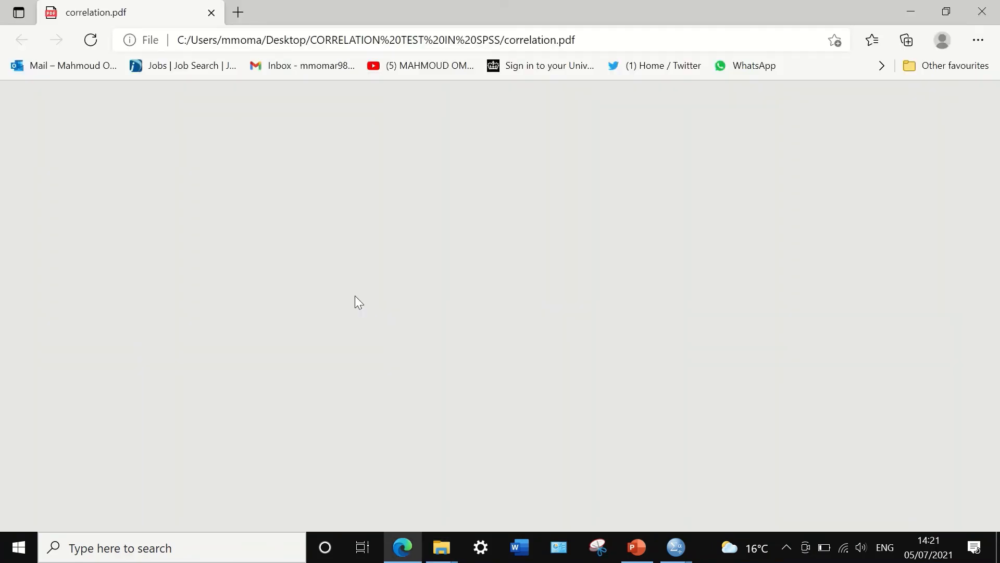
scroll(758, 281, "down", 8)
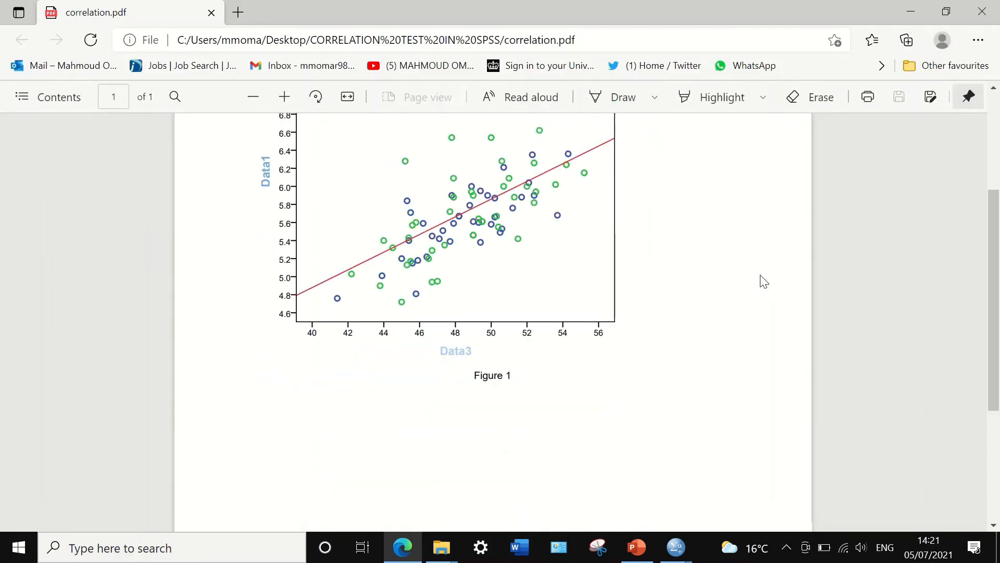
scroll(765, 288, "up", 8)
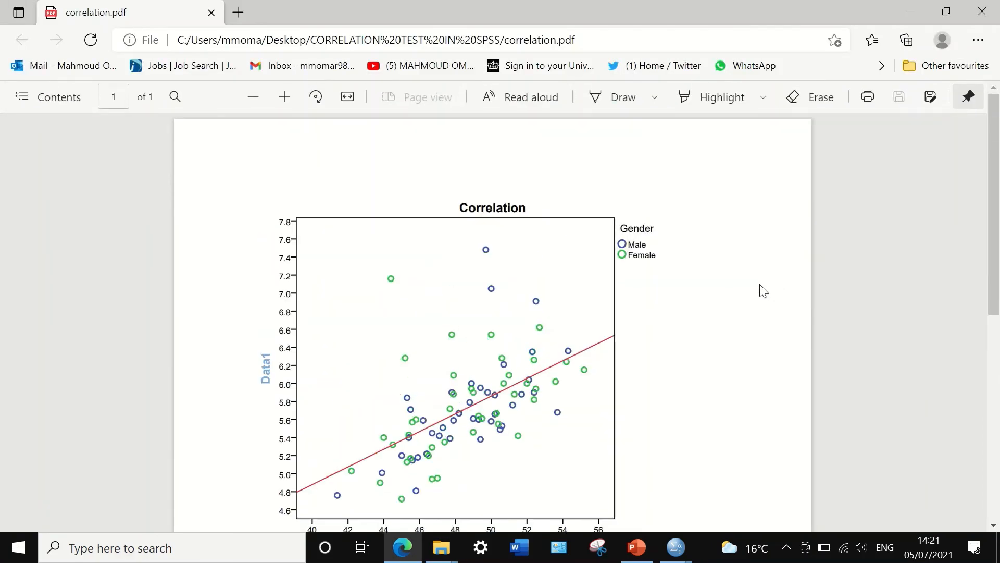